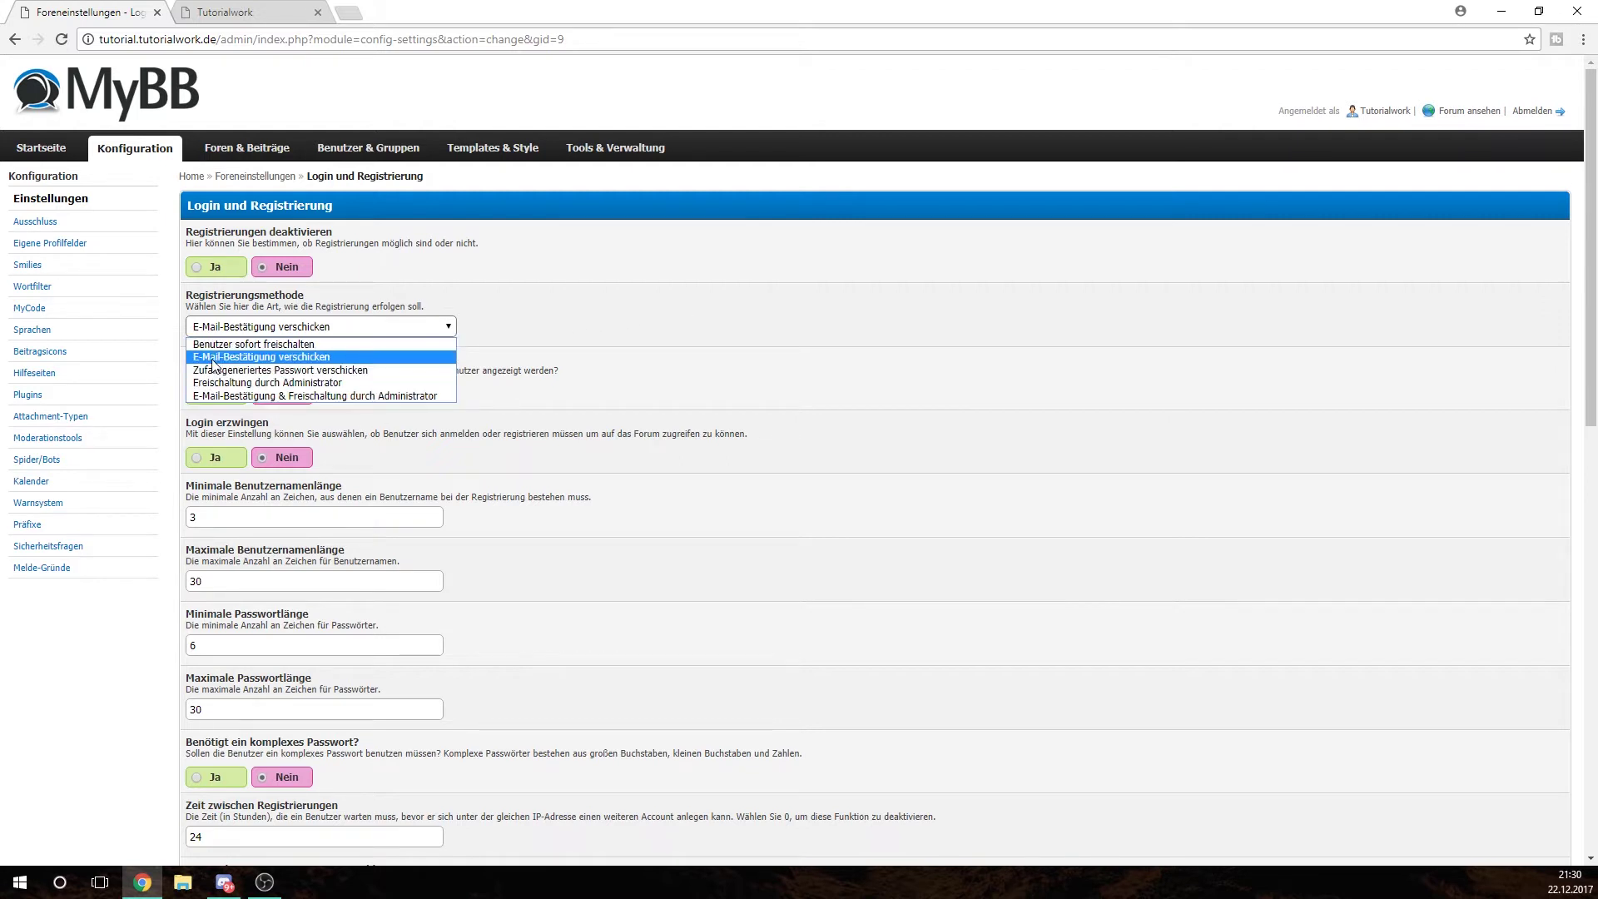
- Close the registration method choices without changing the selection and look at the forum's home page before returning to the registration settings
click(622, 373)
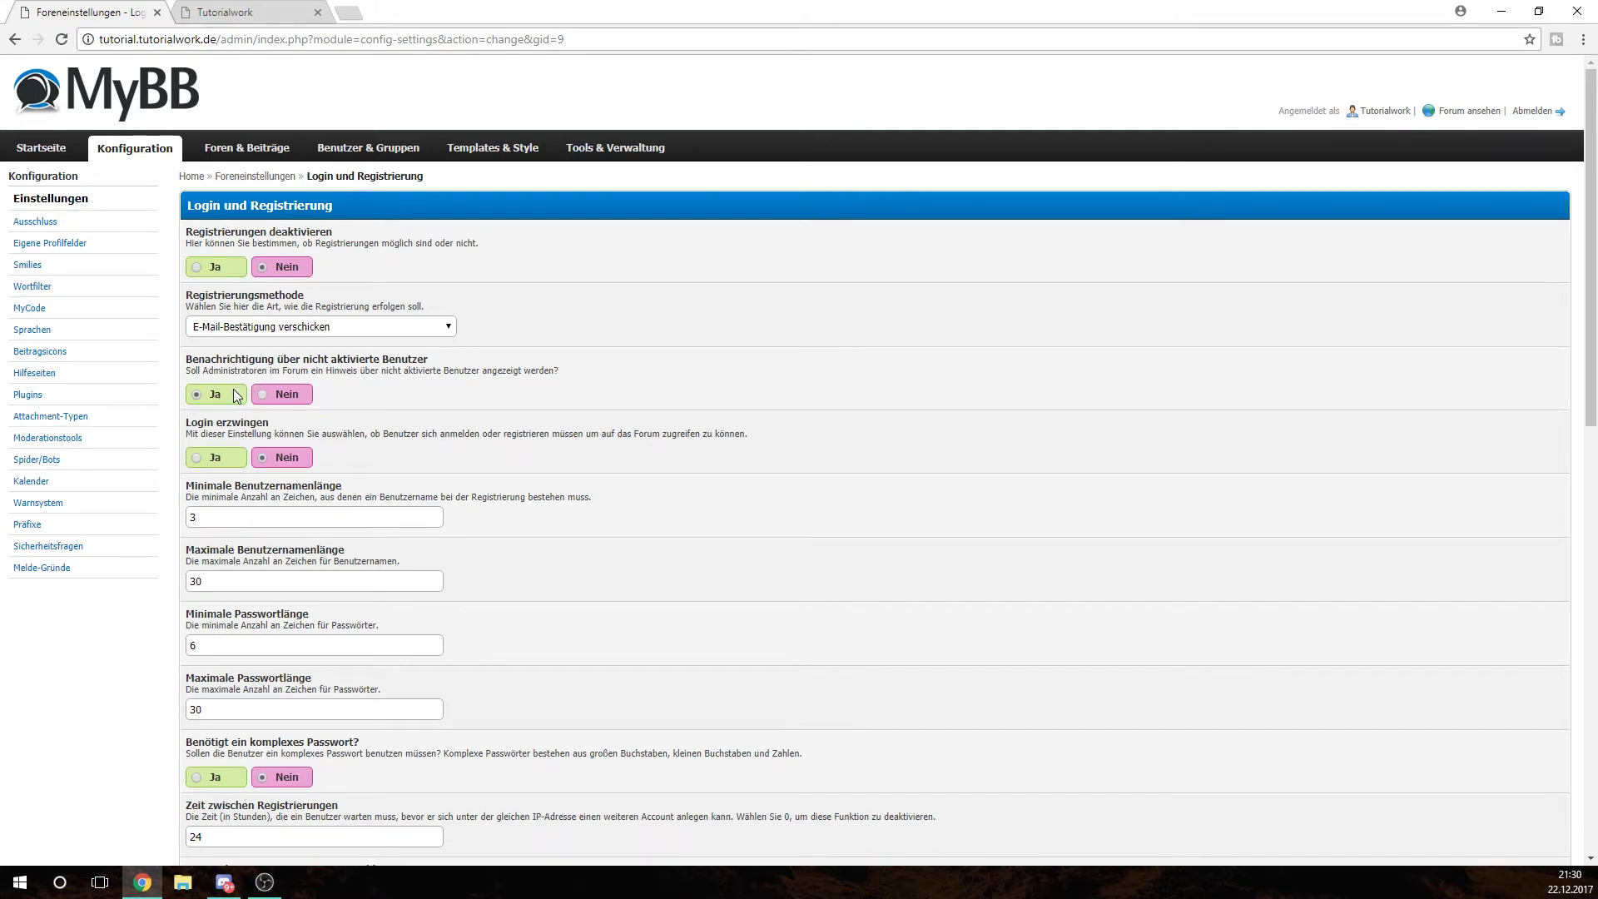
click(199, 12)
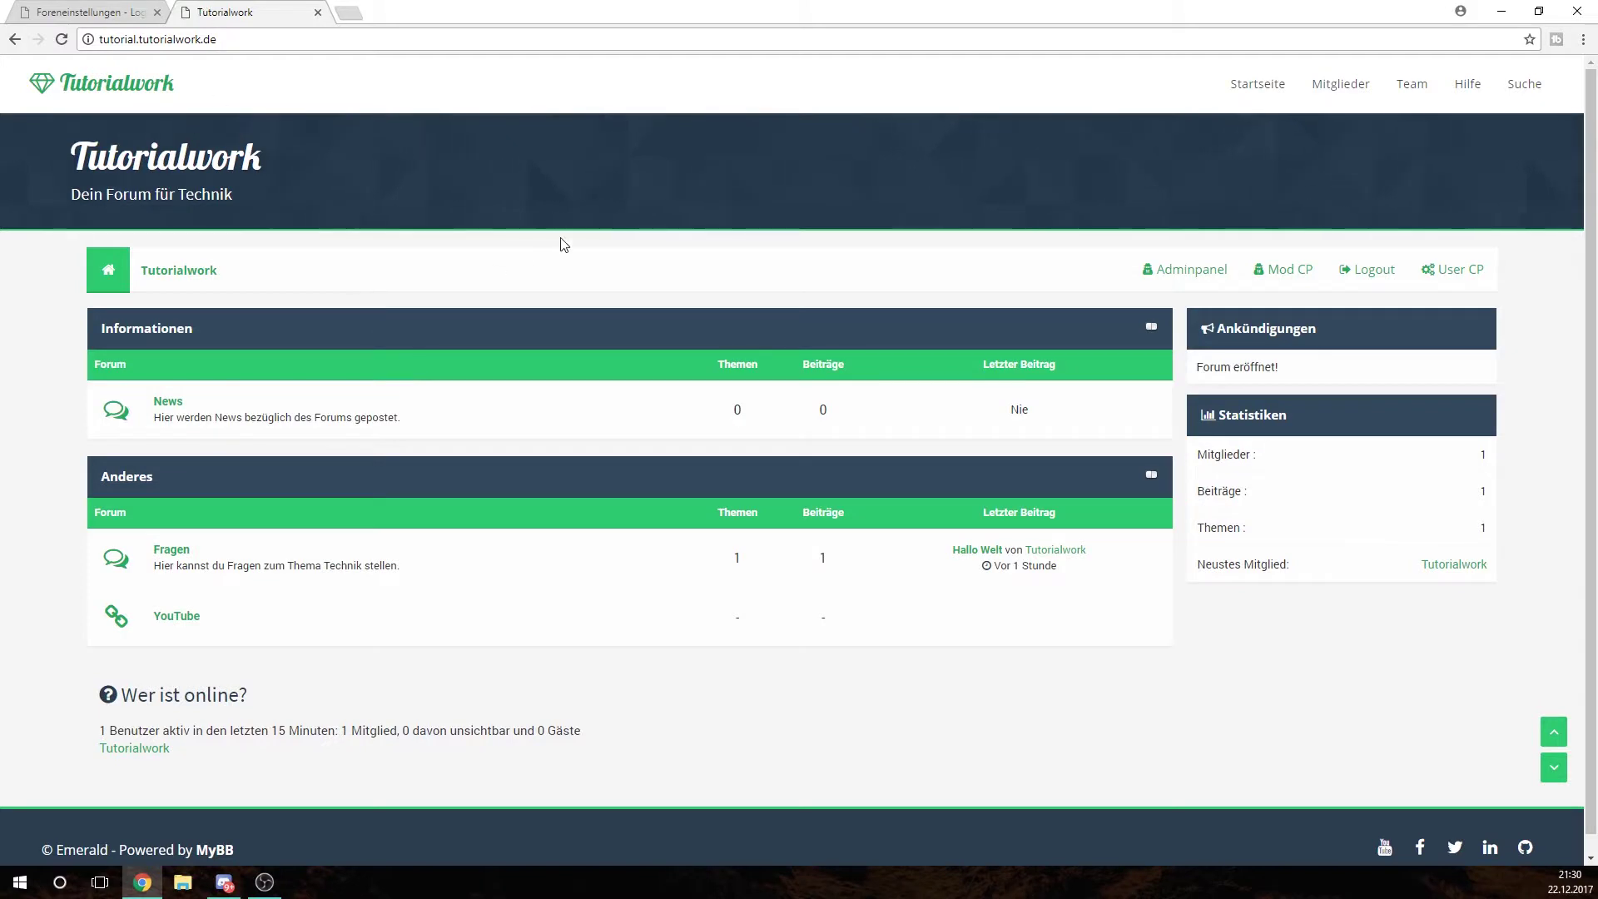
click(98, 13)
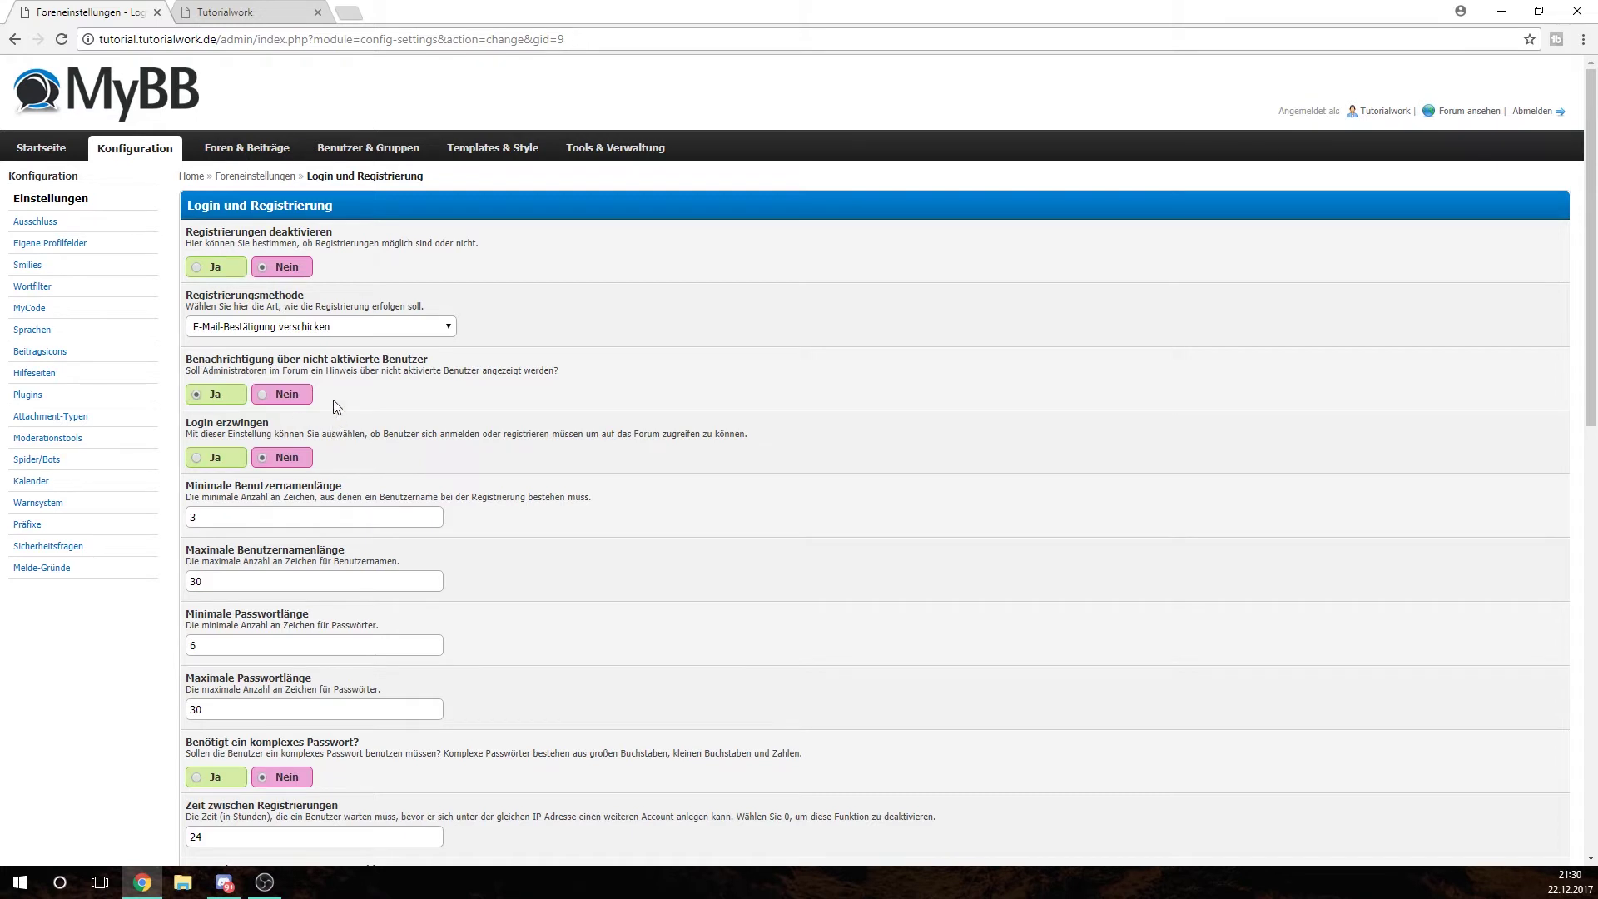
- View the "Hallo Welt" thread in the Fragen forum, then return to the login and registration settings
scroll(337, 406, down, 2)
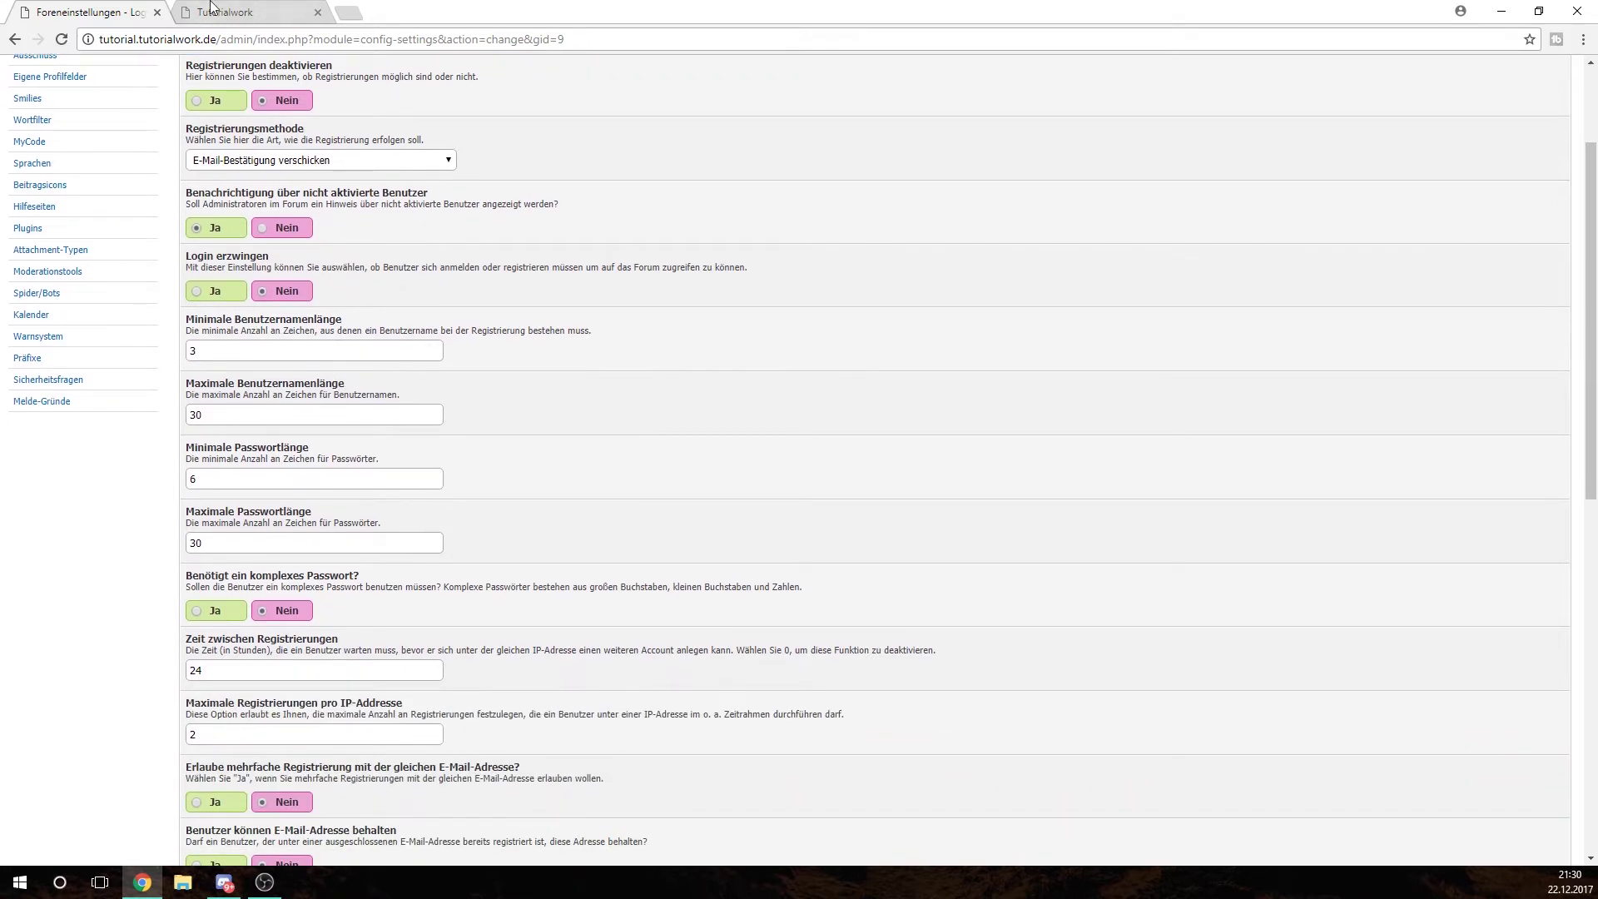
key(ctrl+Tab)
click(172, 556)
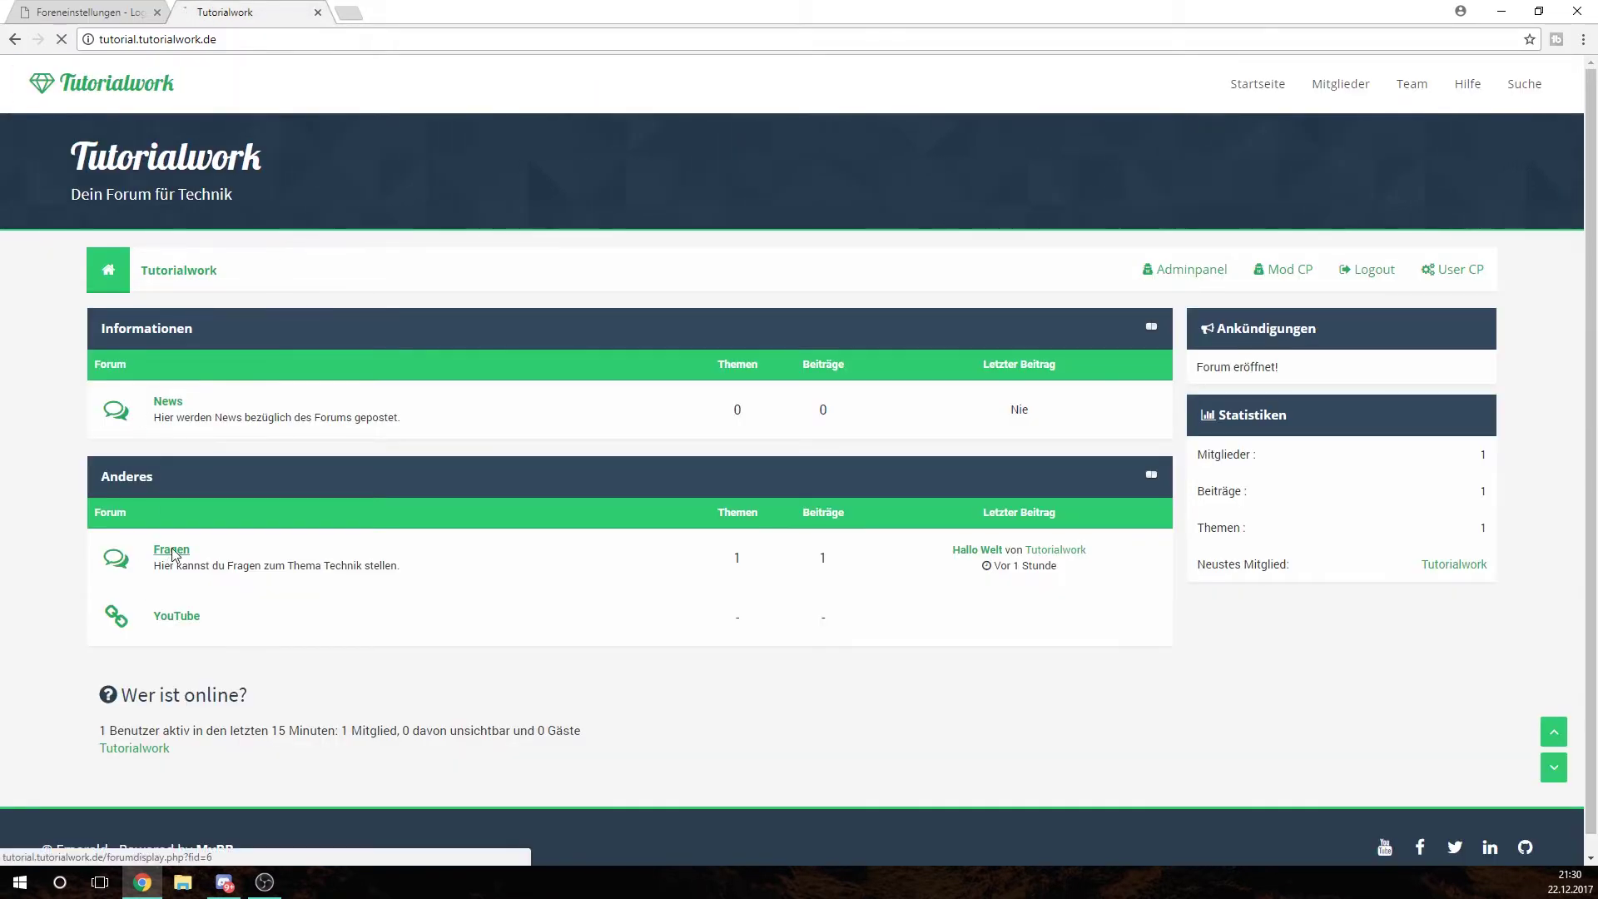
click(169, 441)
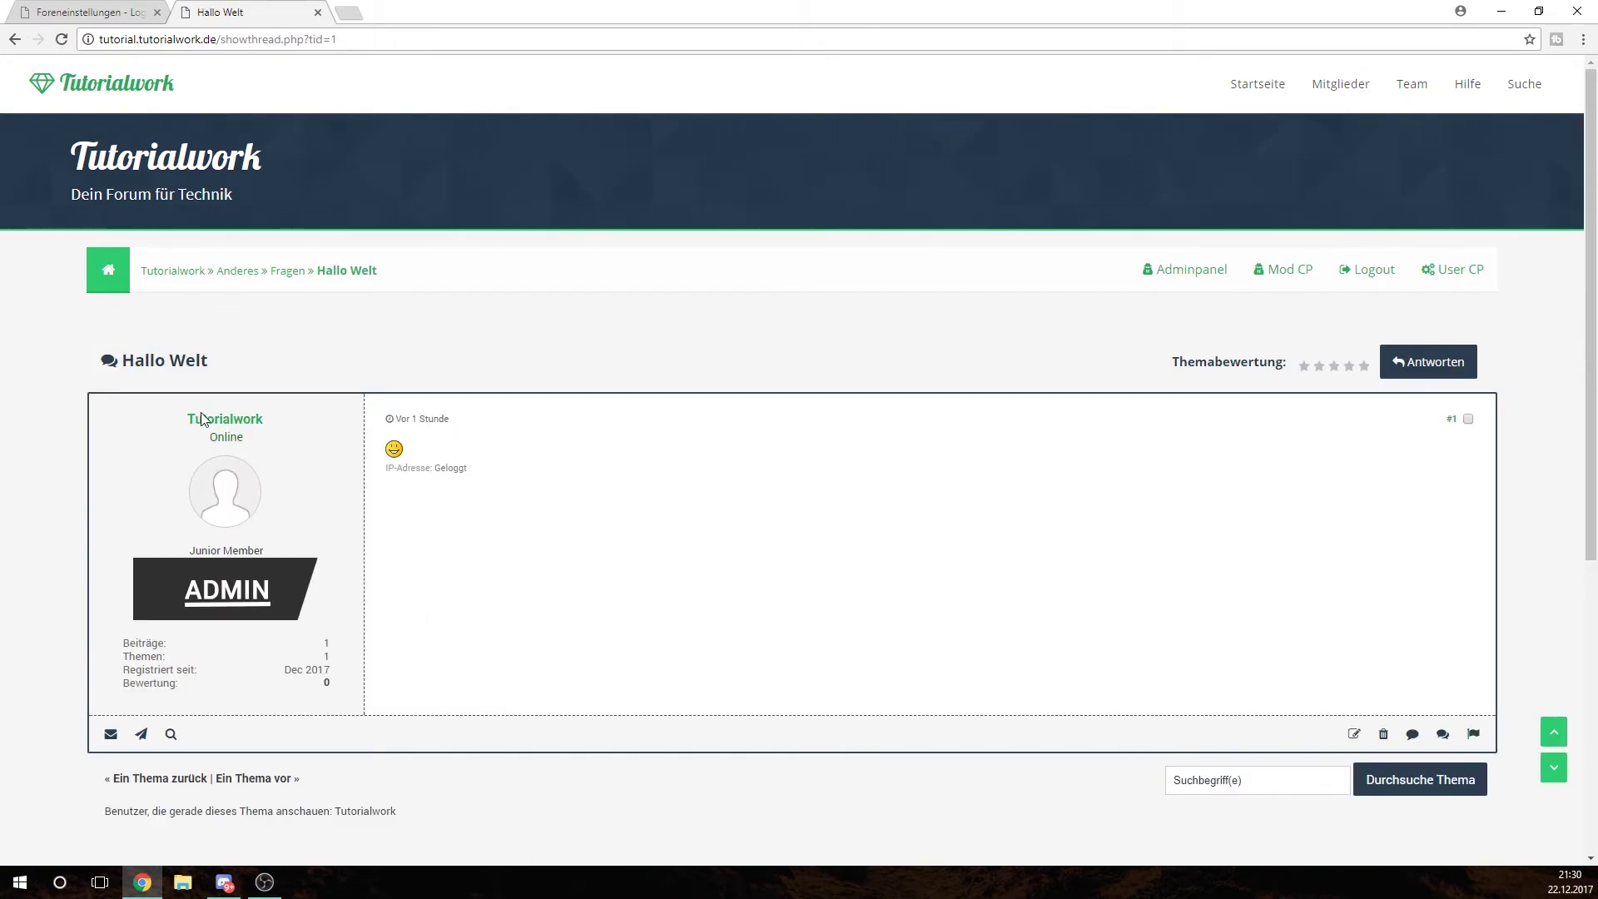
click(59, 12)
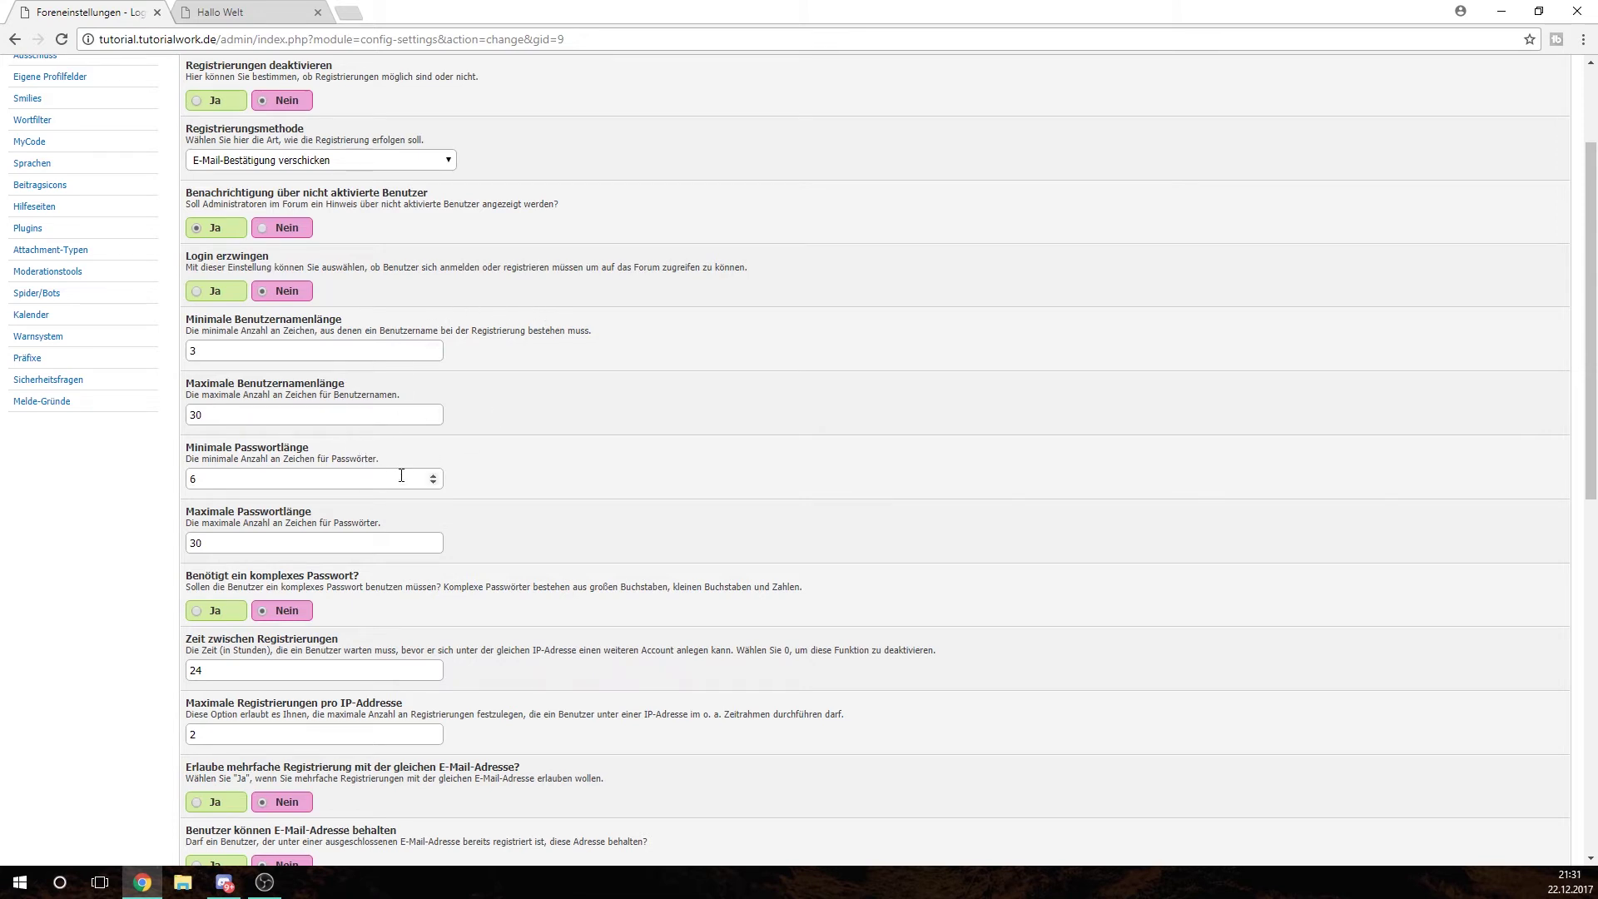
- Review the remaining login and registration settings, from password length and registration limits through login attempts and security questions
scroll(498, 487, down, 2)
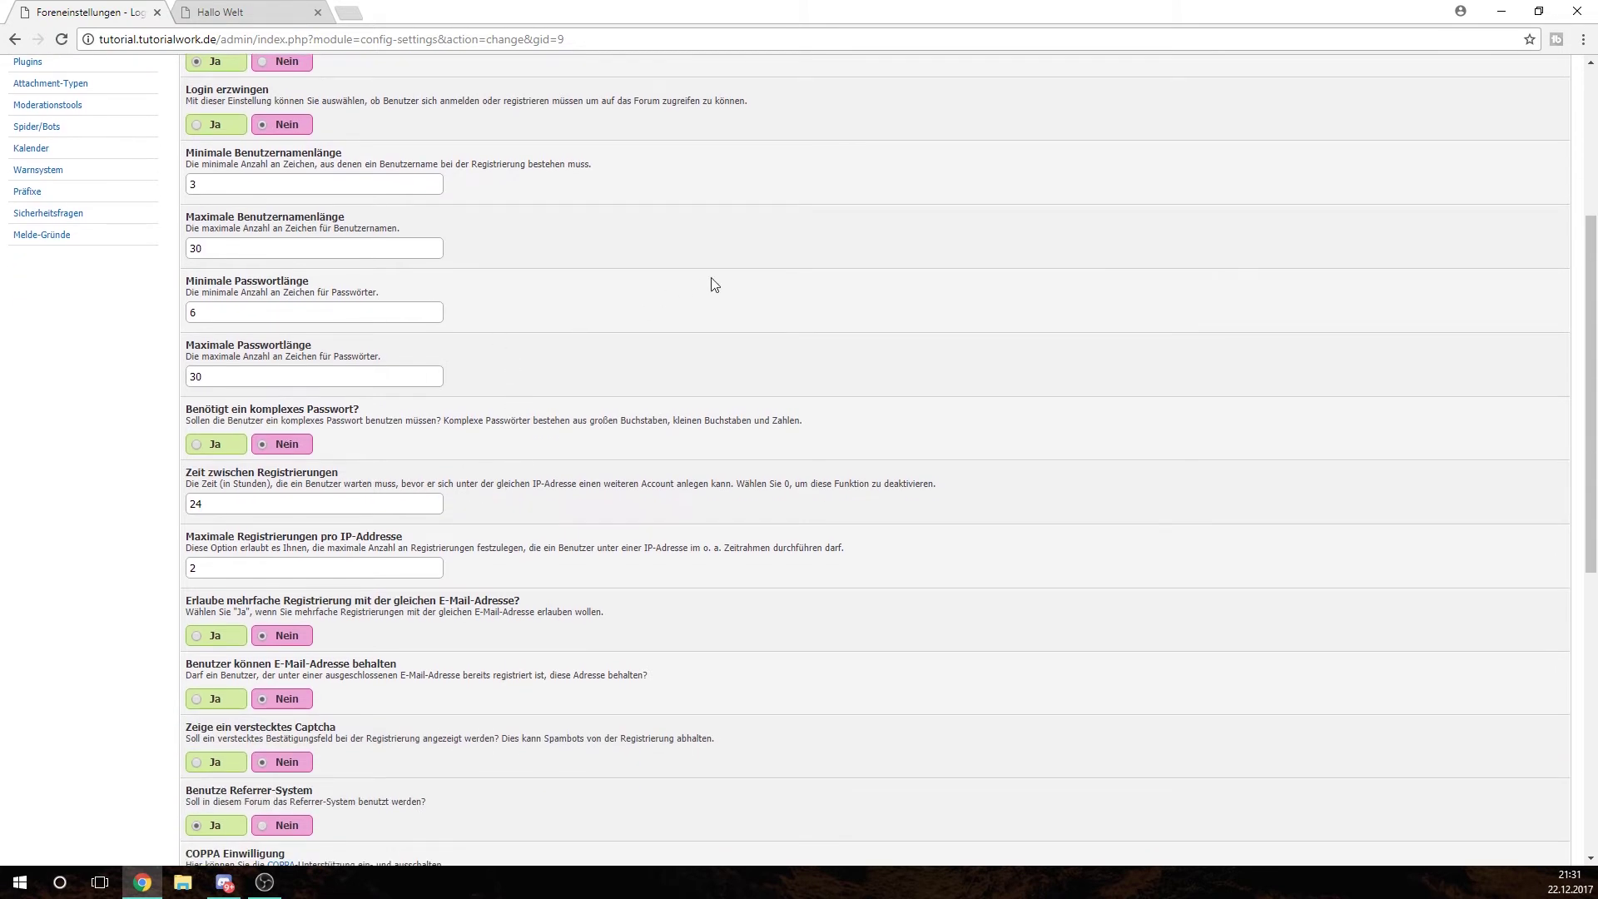
scroll(708, 287, down, 2)
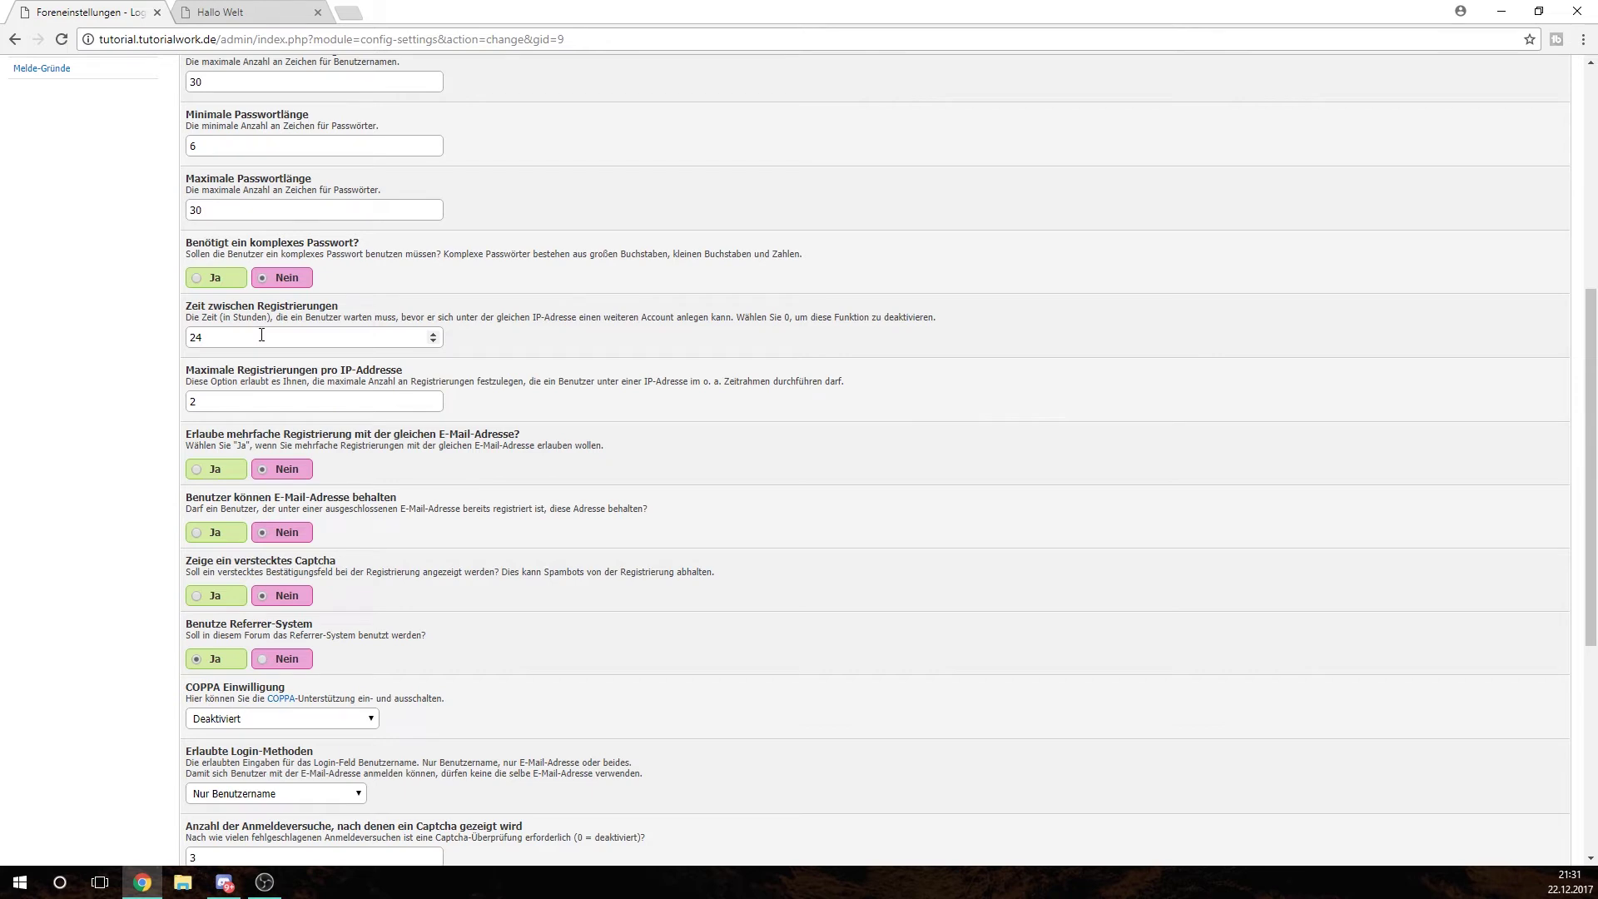
scroll(291, 293, down, 1)
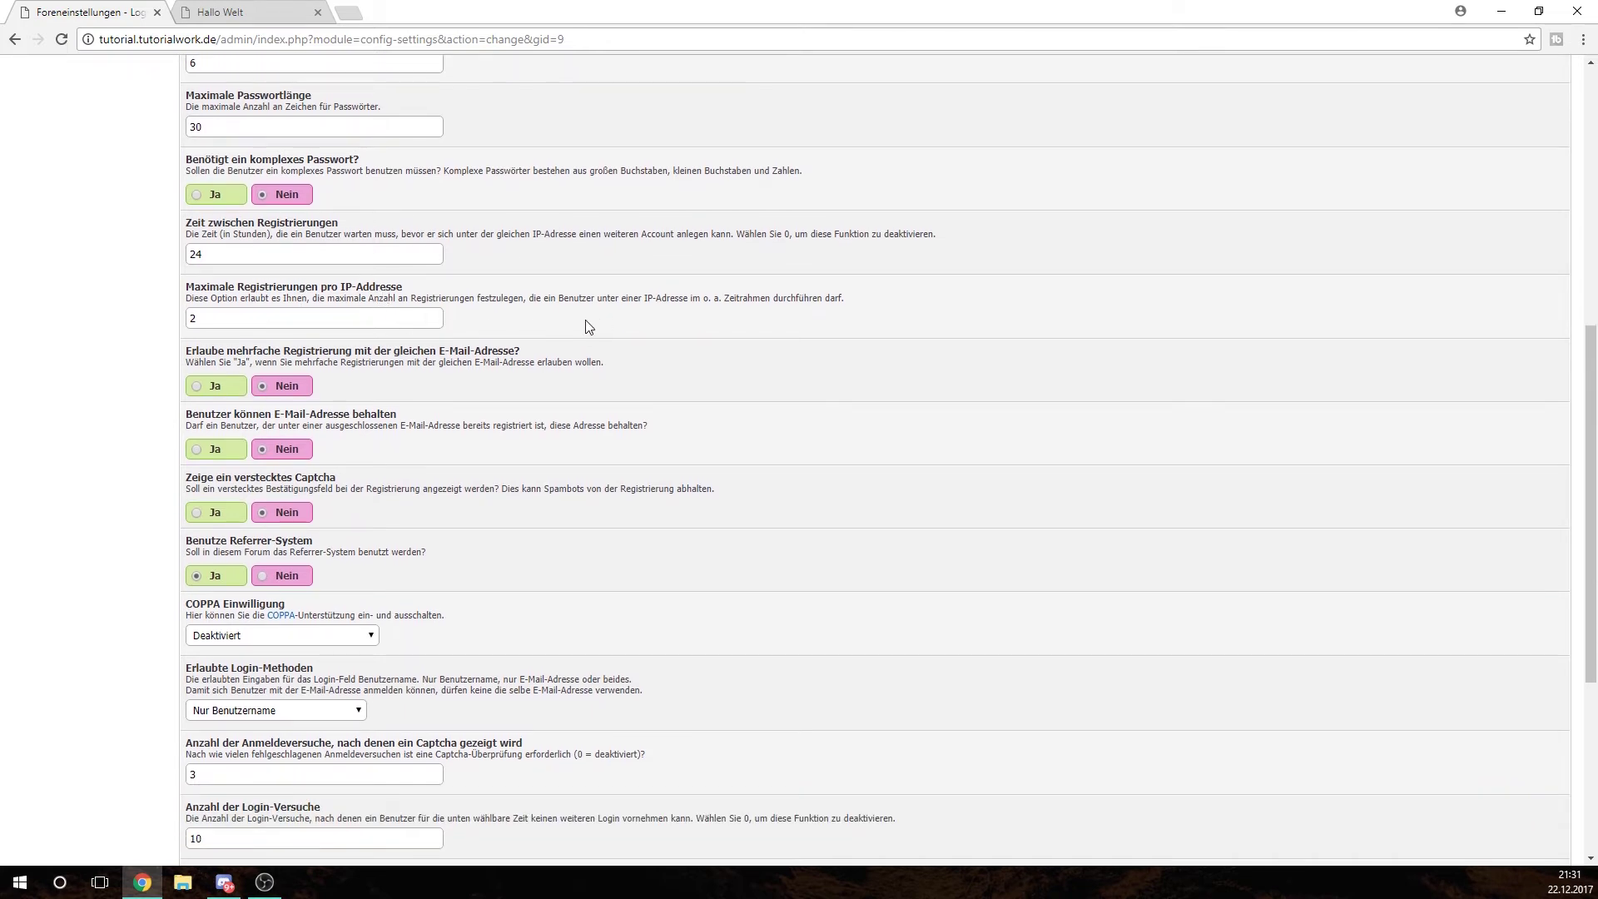
scroll(588, 327, down, 5)
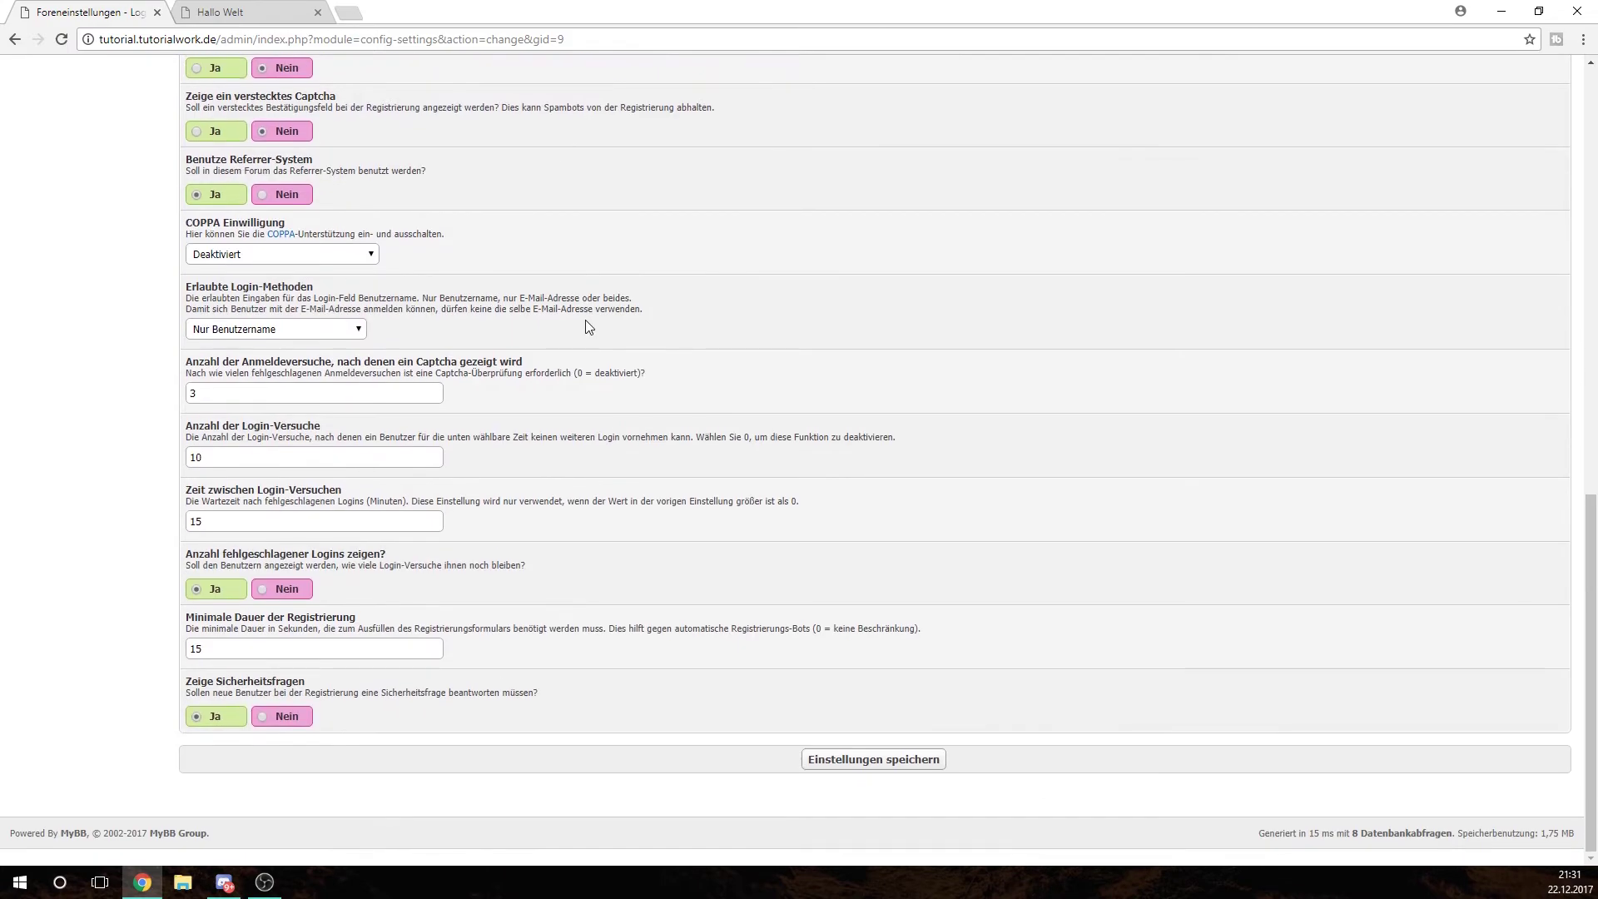
scroll(588, 326, up, 15)
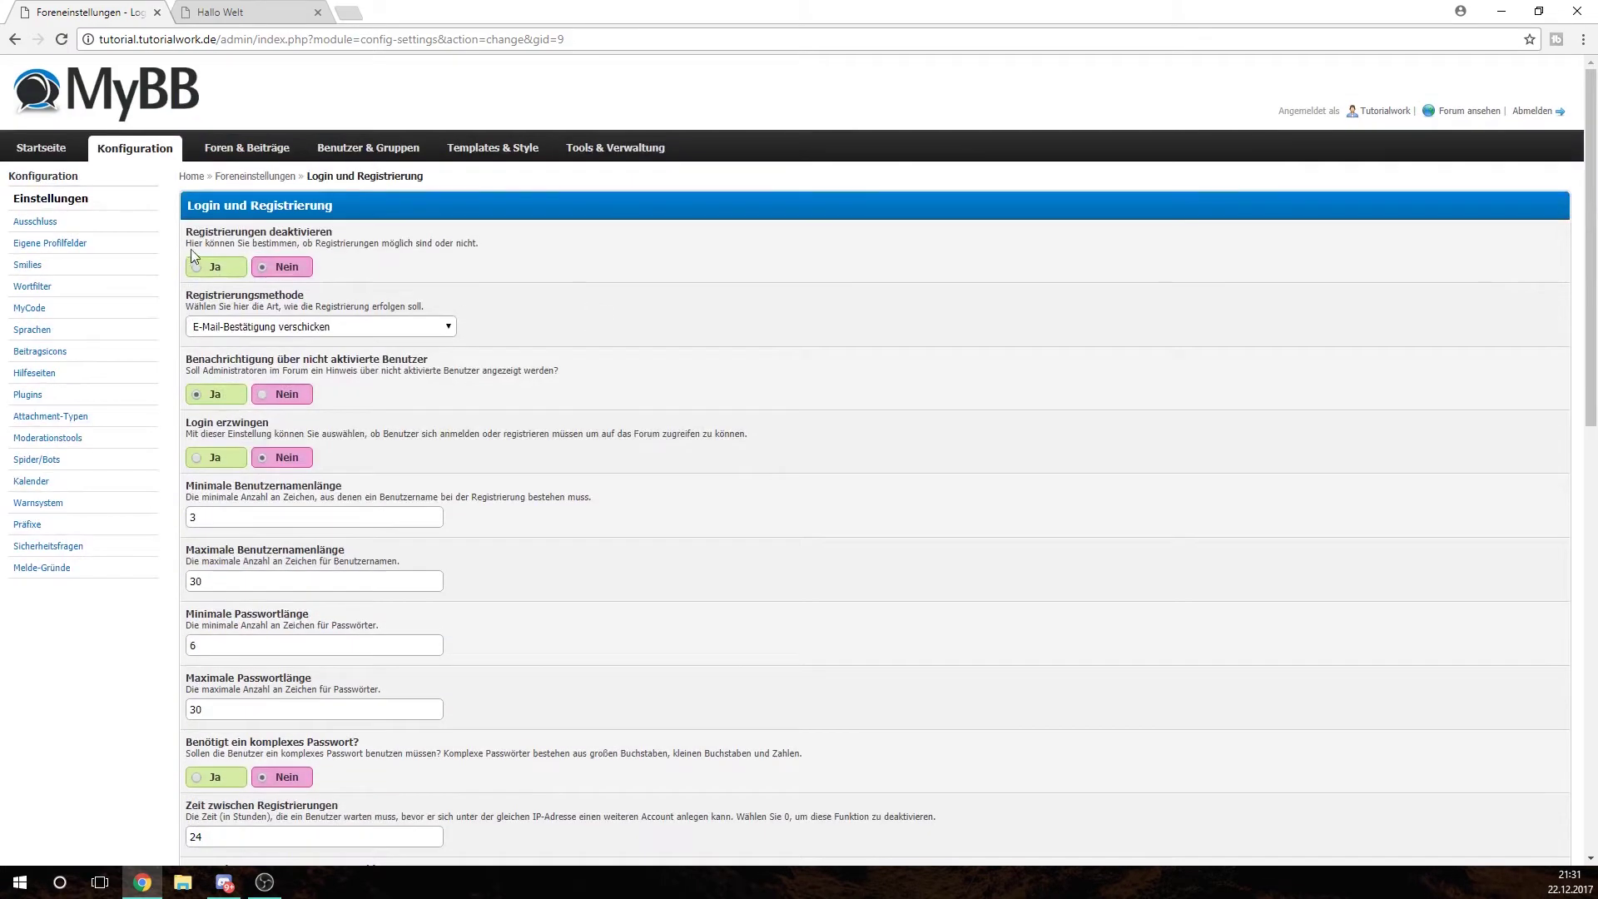
- Open the Profil settings group and review its signature and avatar options
key(alt+Left)
click(198, 659)
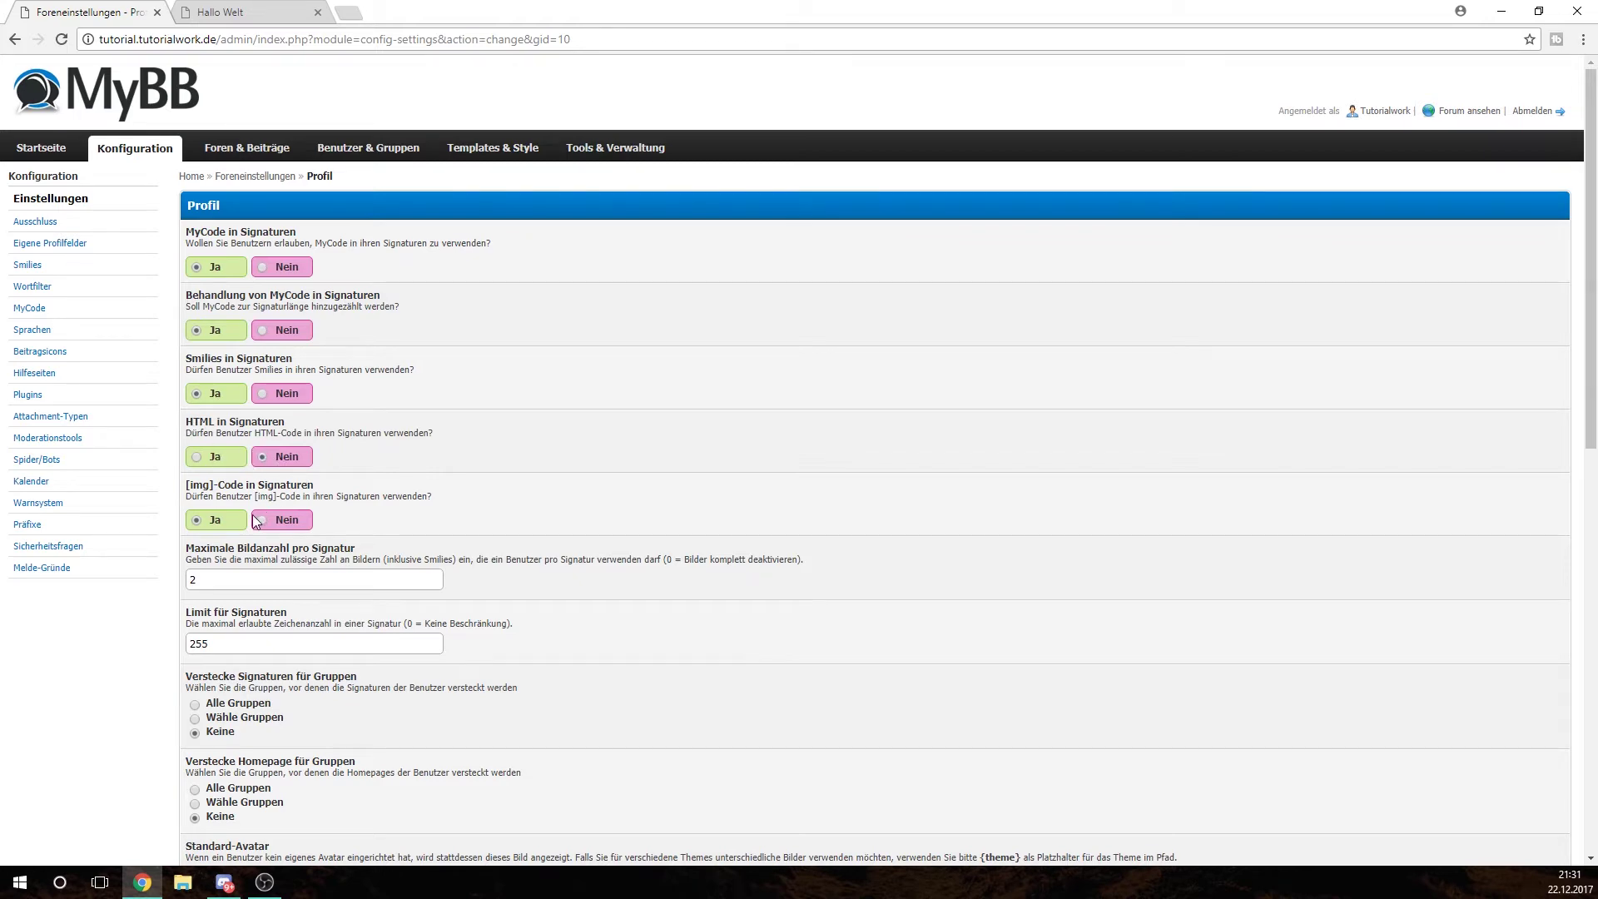
scroll(309, 521, down, 5)
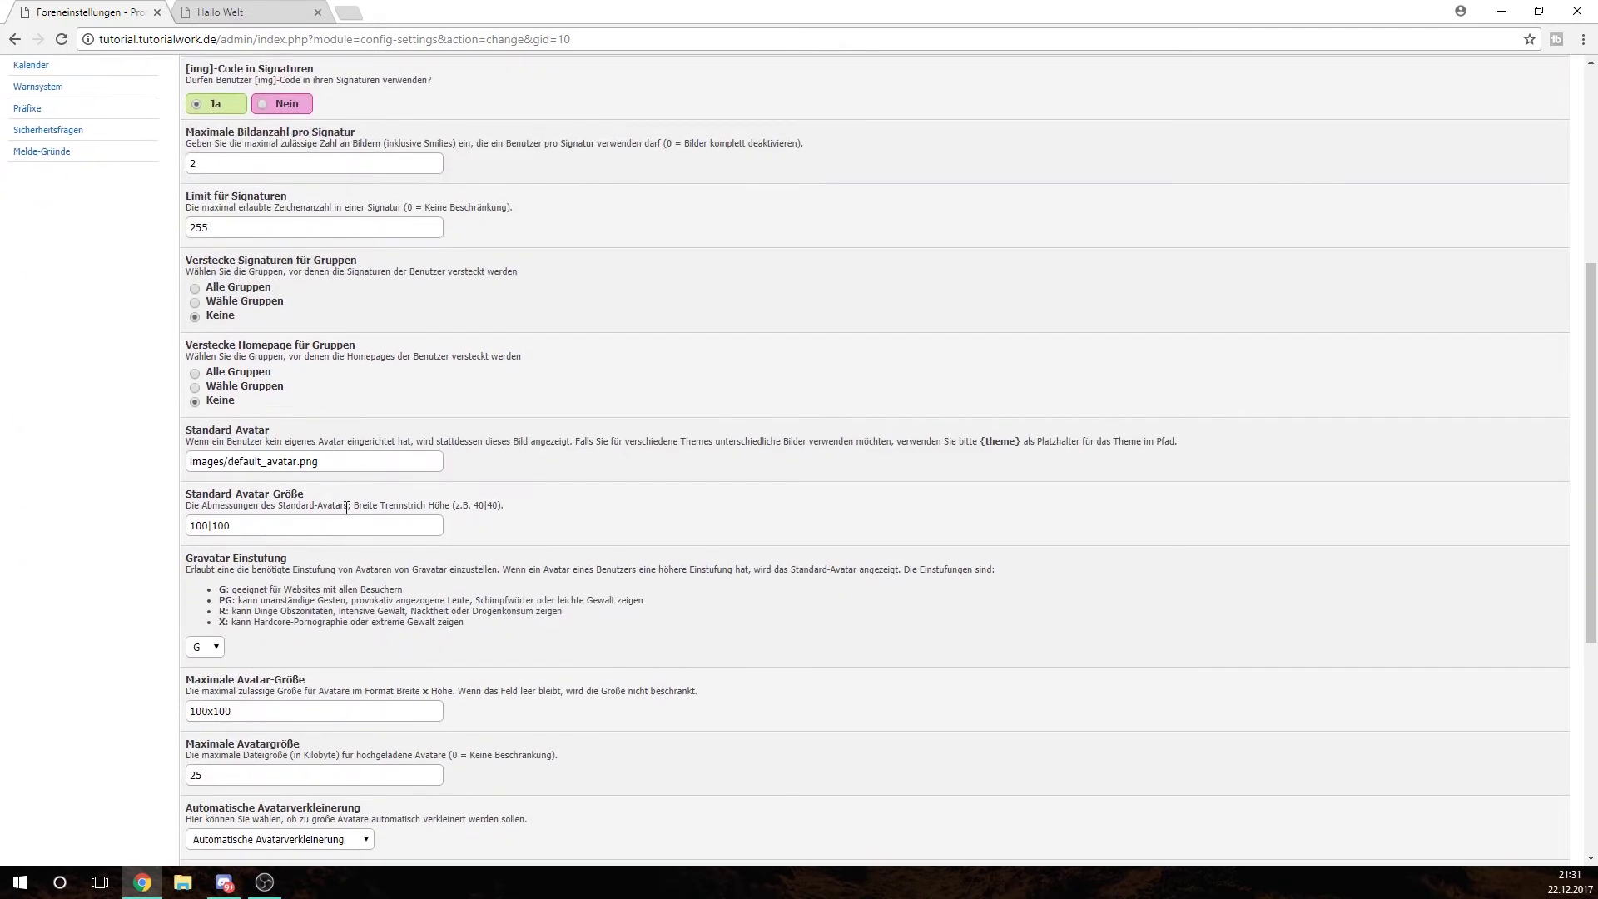
scroll(346, 507, up, 5)
scroll(348, 513, down, 12)
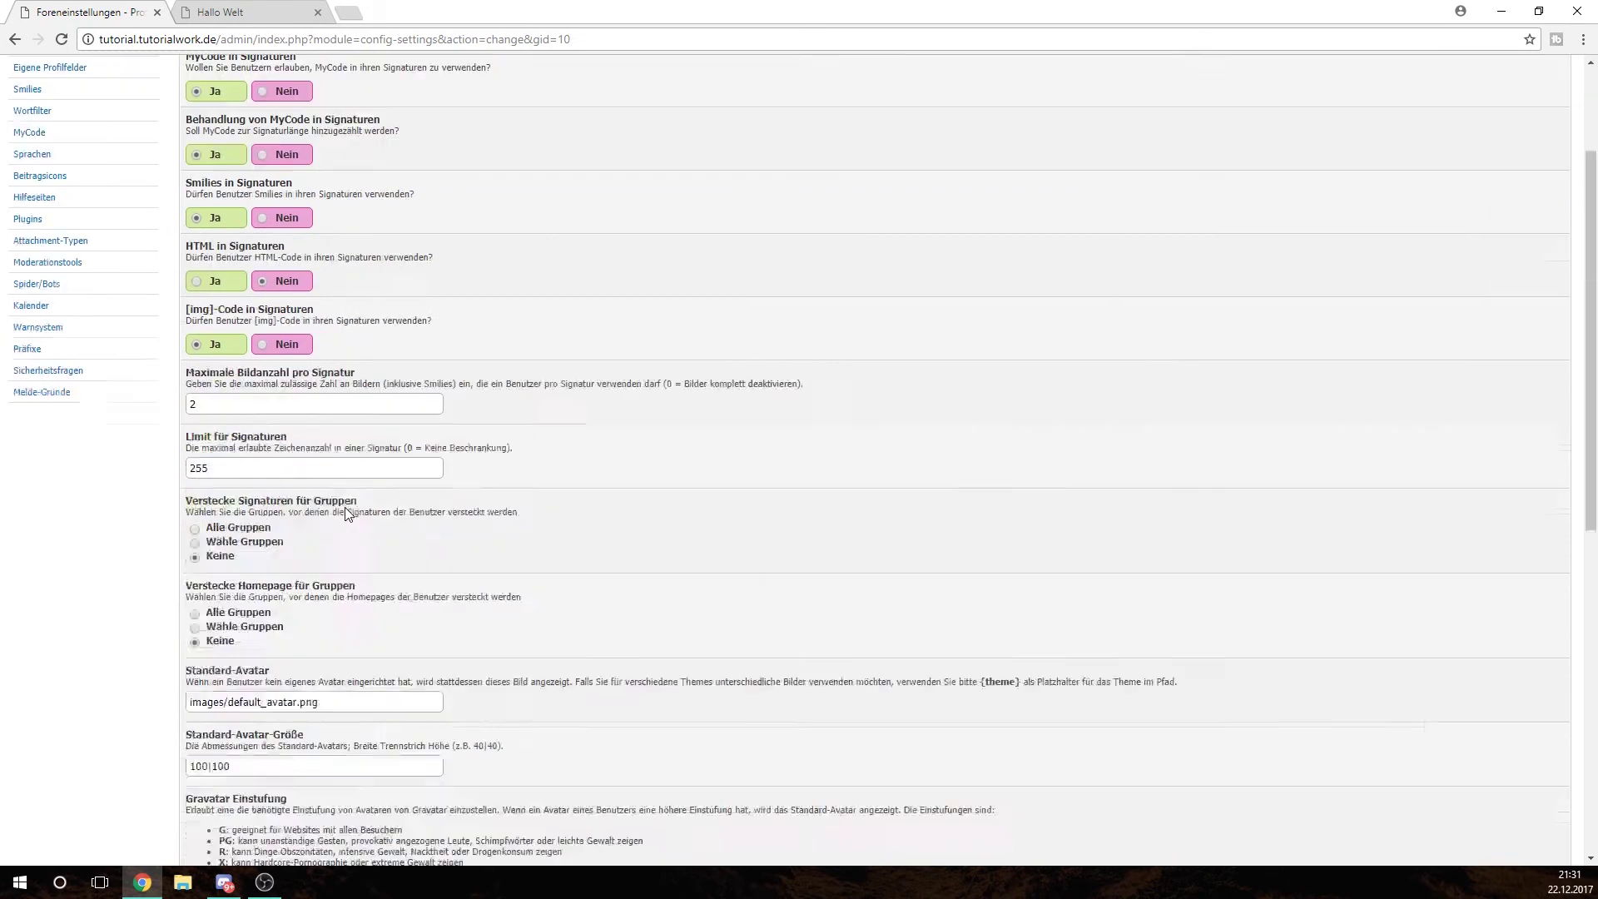
- Open the Mitgliederliste settings, view the member list on the forum, and return to the members-per-page setting
key(alt+Left)
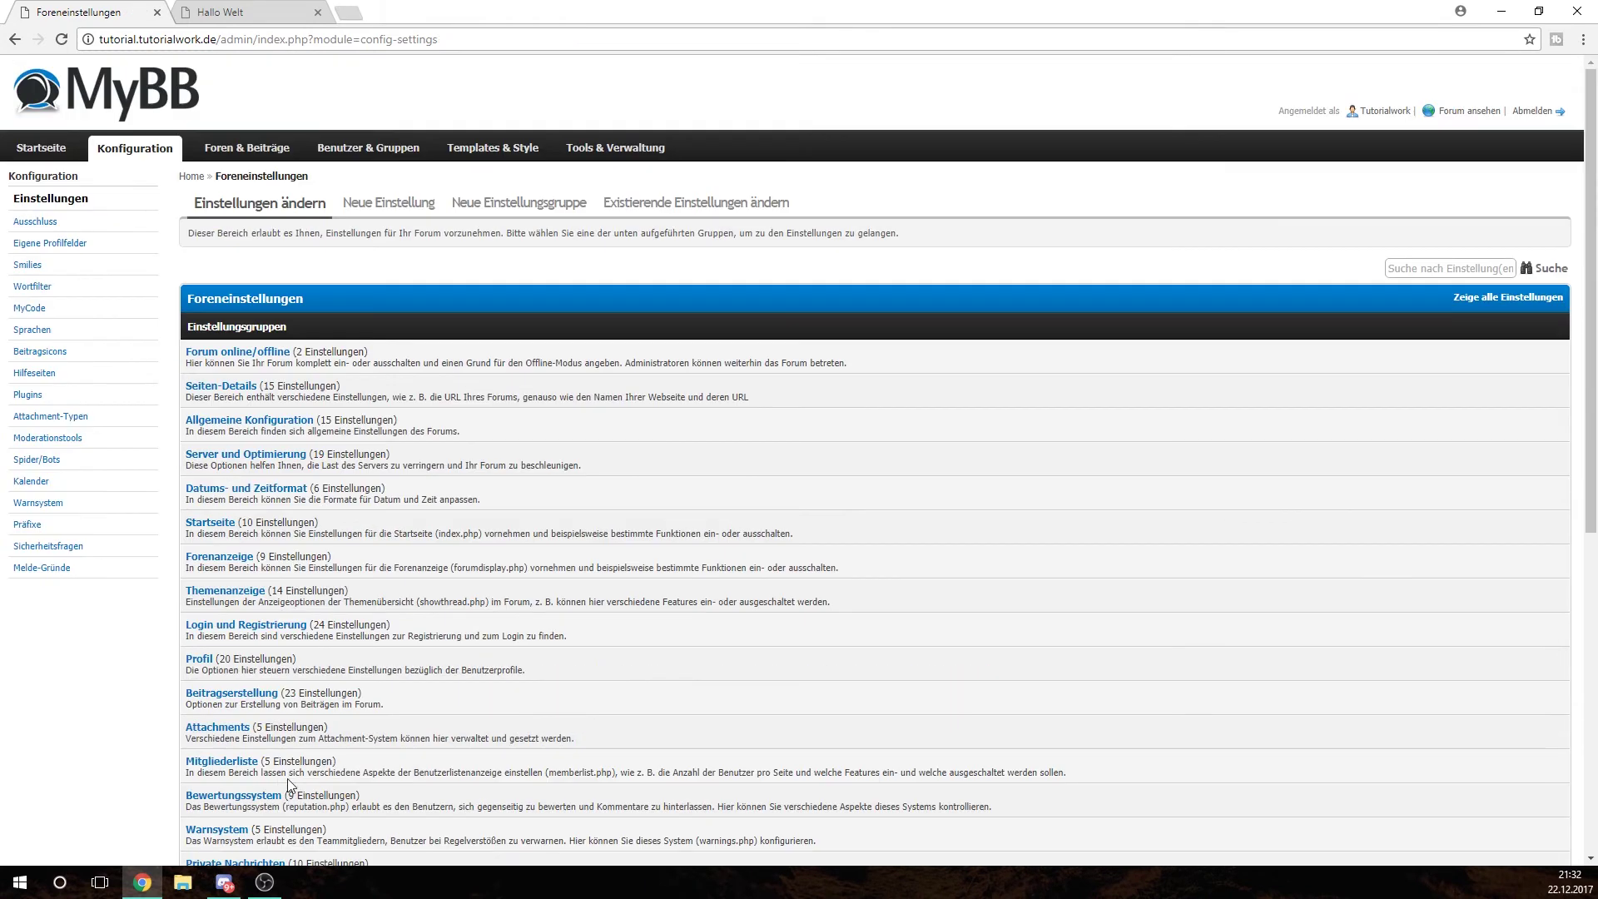
click(222, 773)
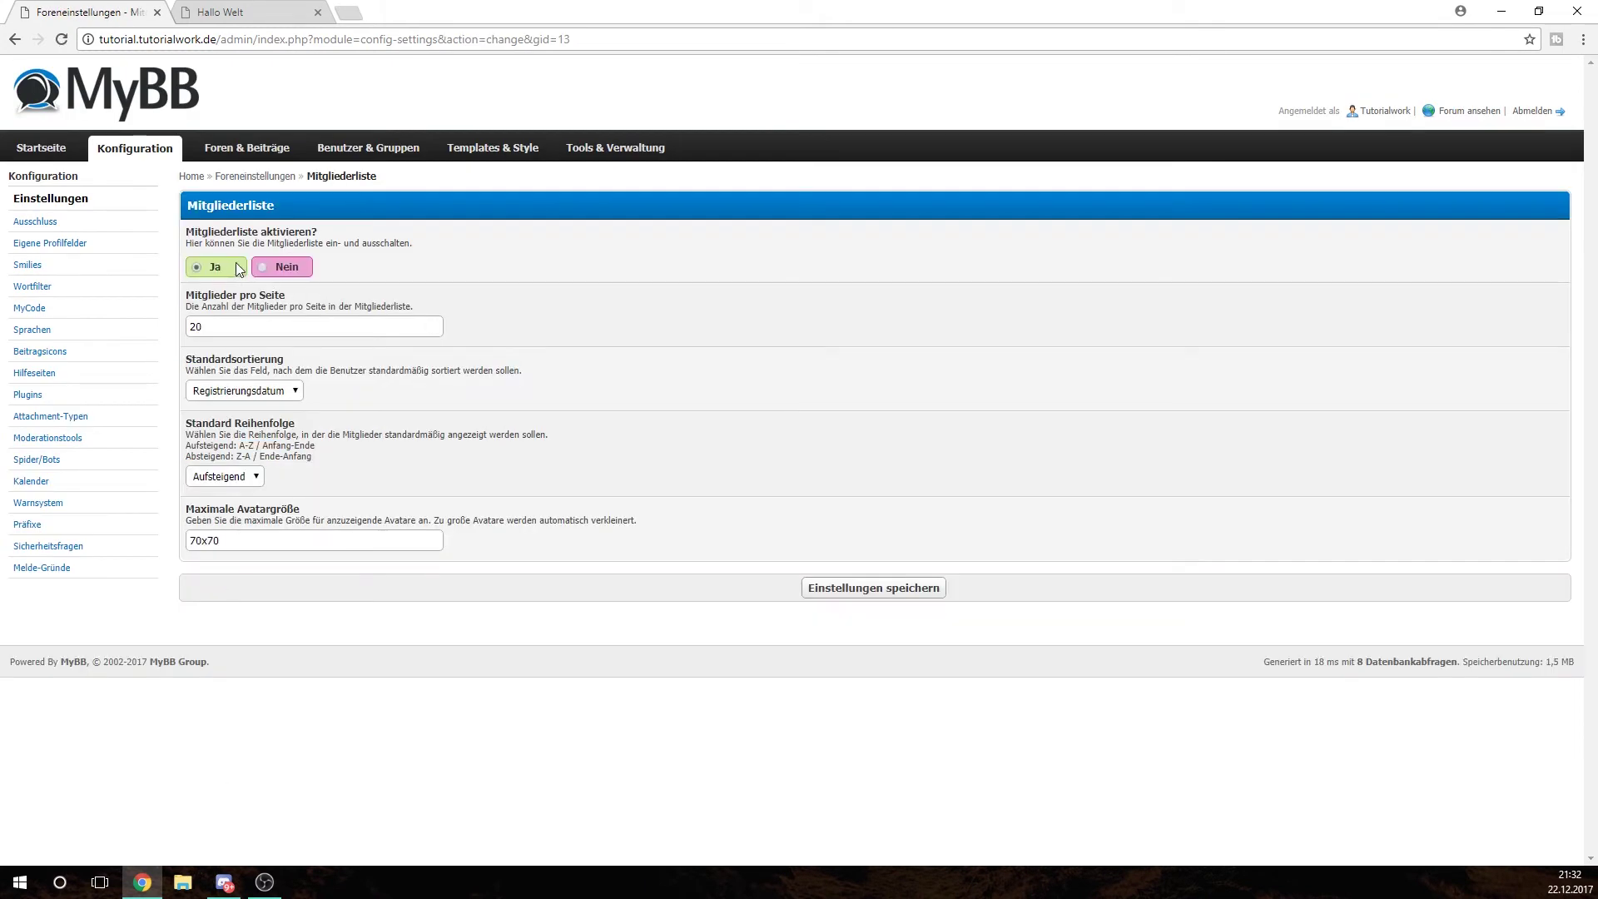
click(250, 11)
click(1348, 112)
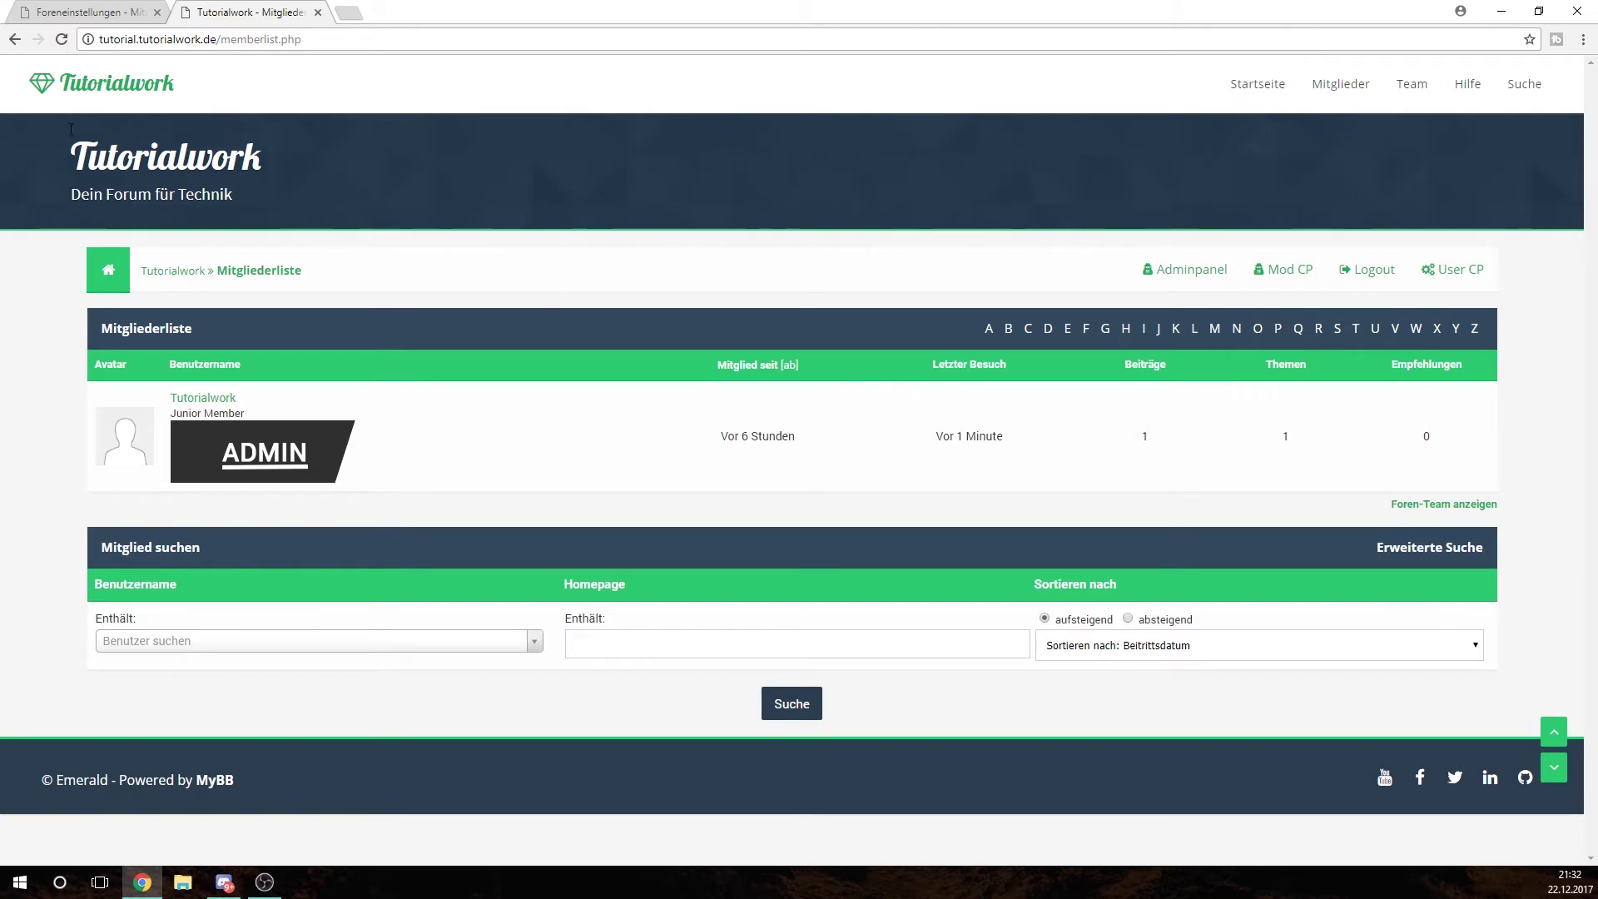
key(ctrl+shift+Tab)
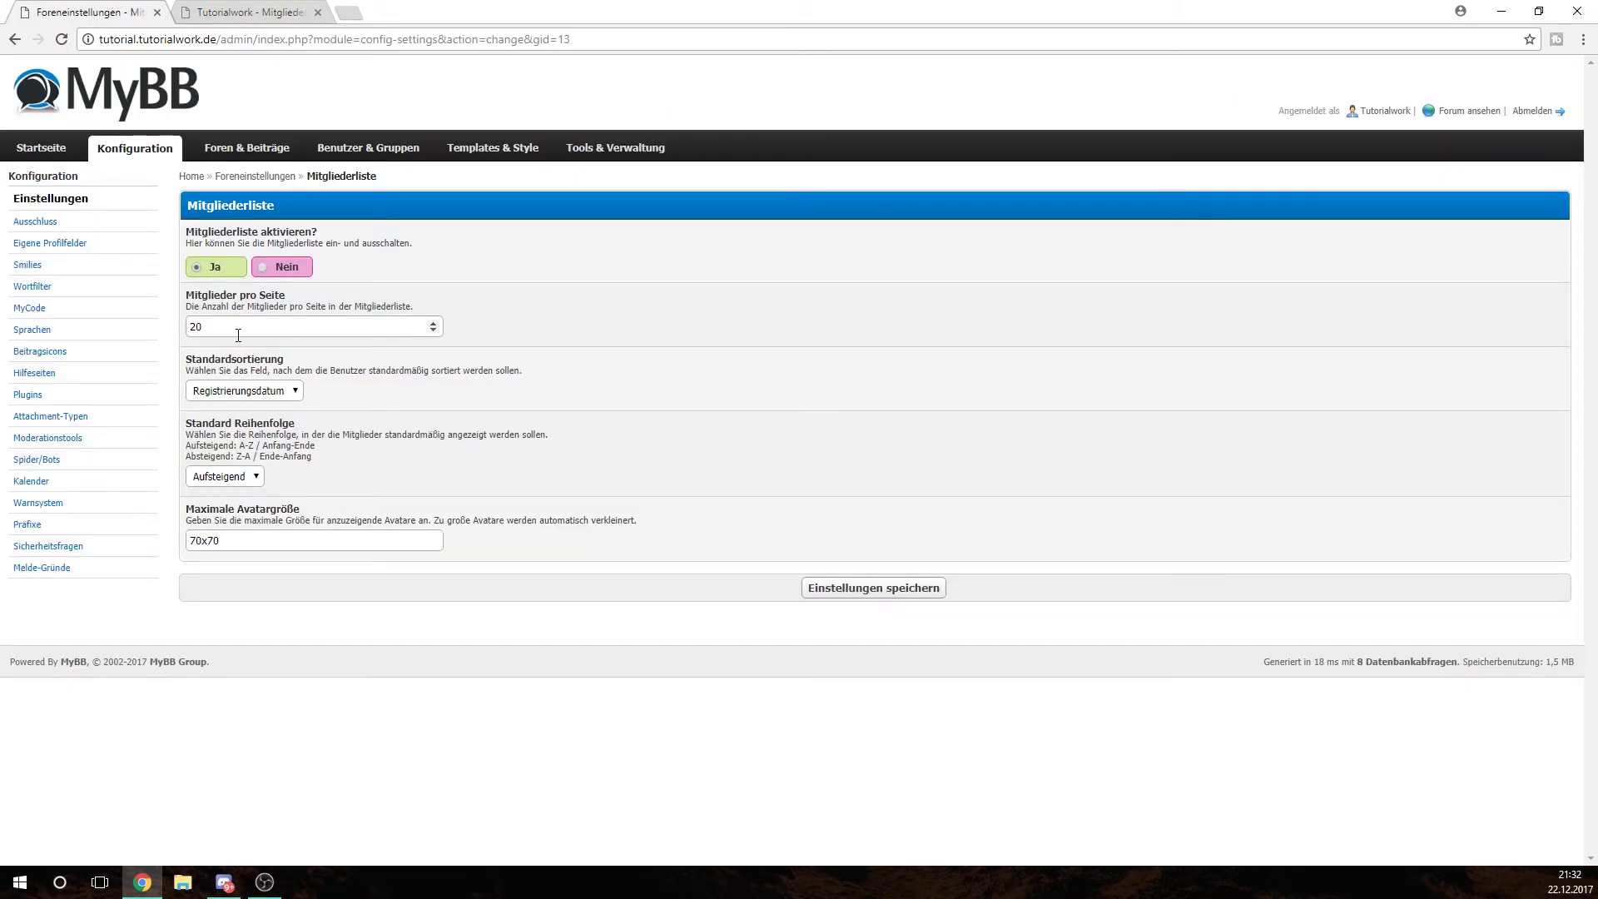
key(Tab)
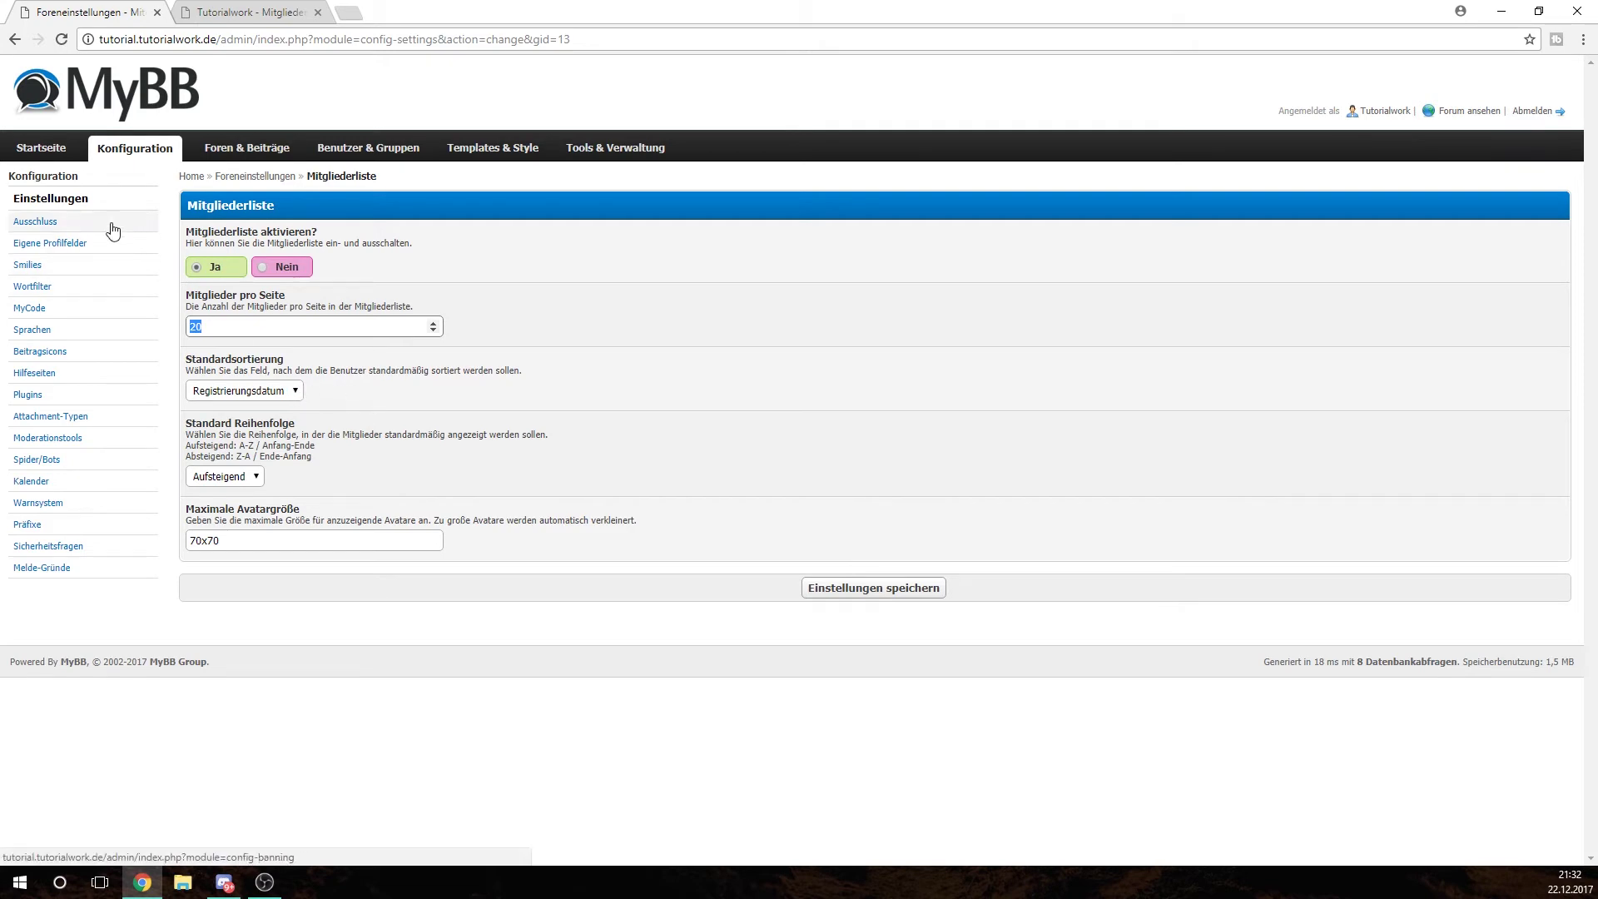
- Open the Bewertungssystem settings and inspect the thread ratings in the Fragen forum before returning to the settings
click(90, 205)
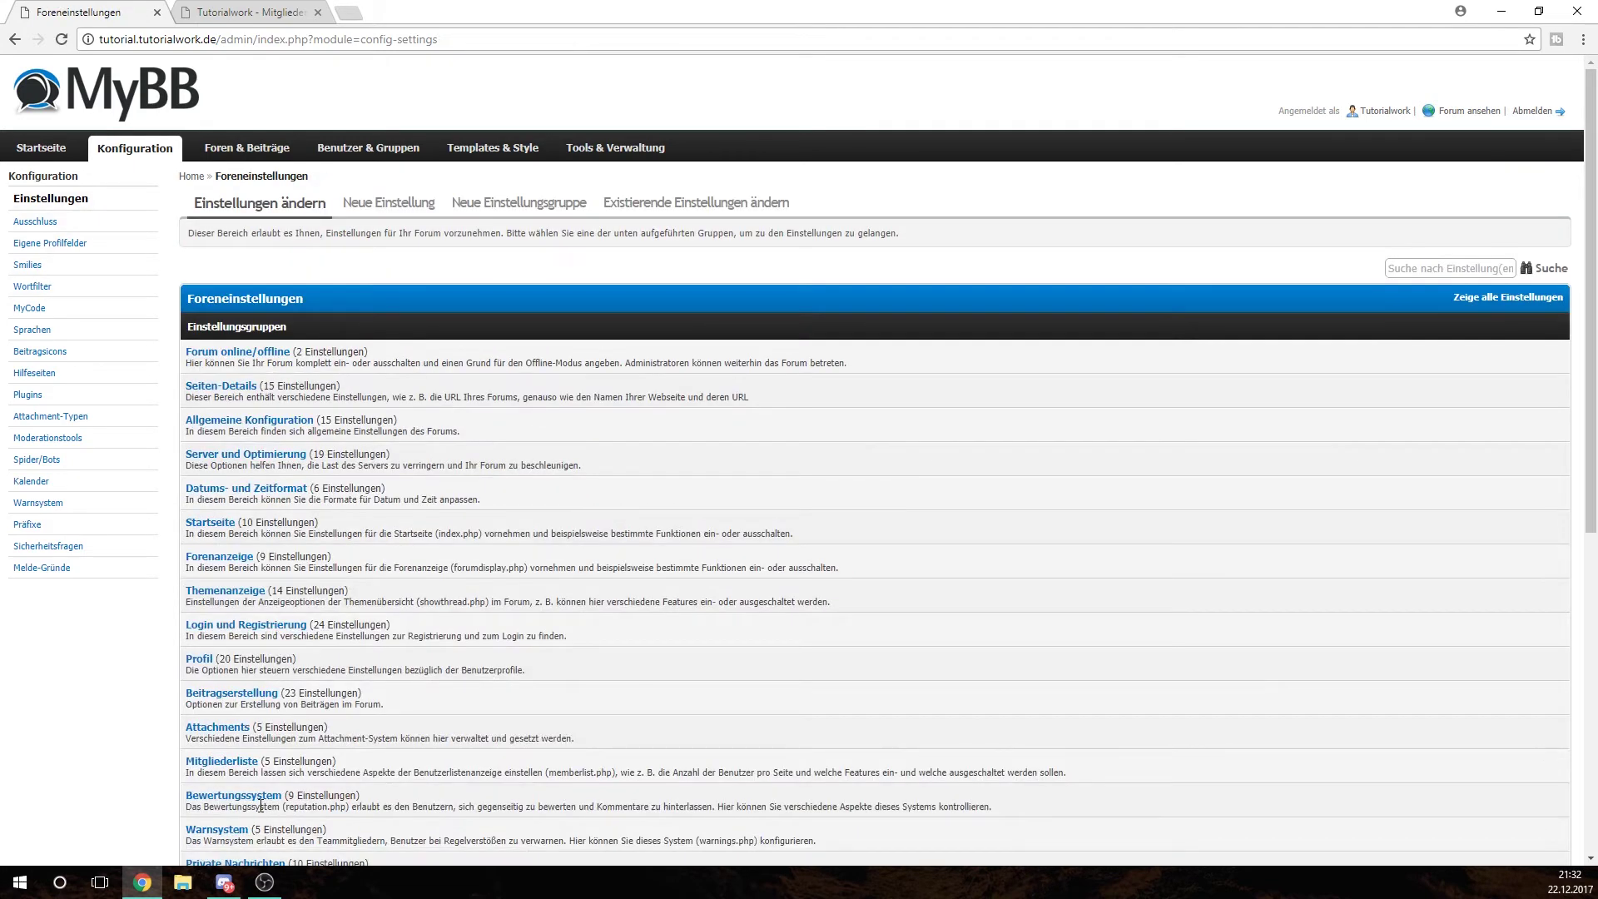
click(258, 796)
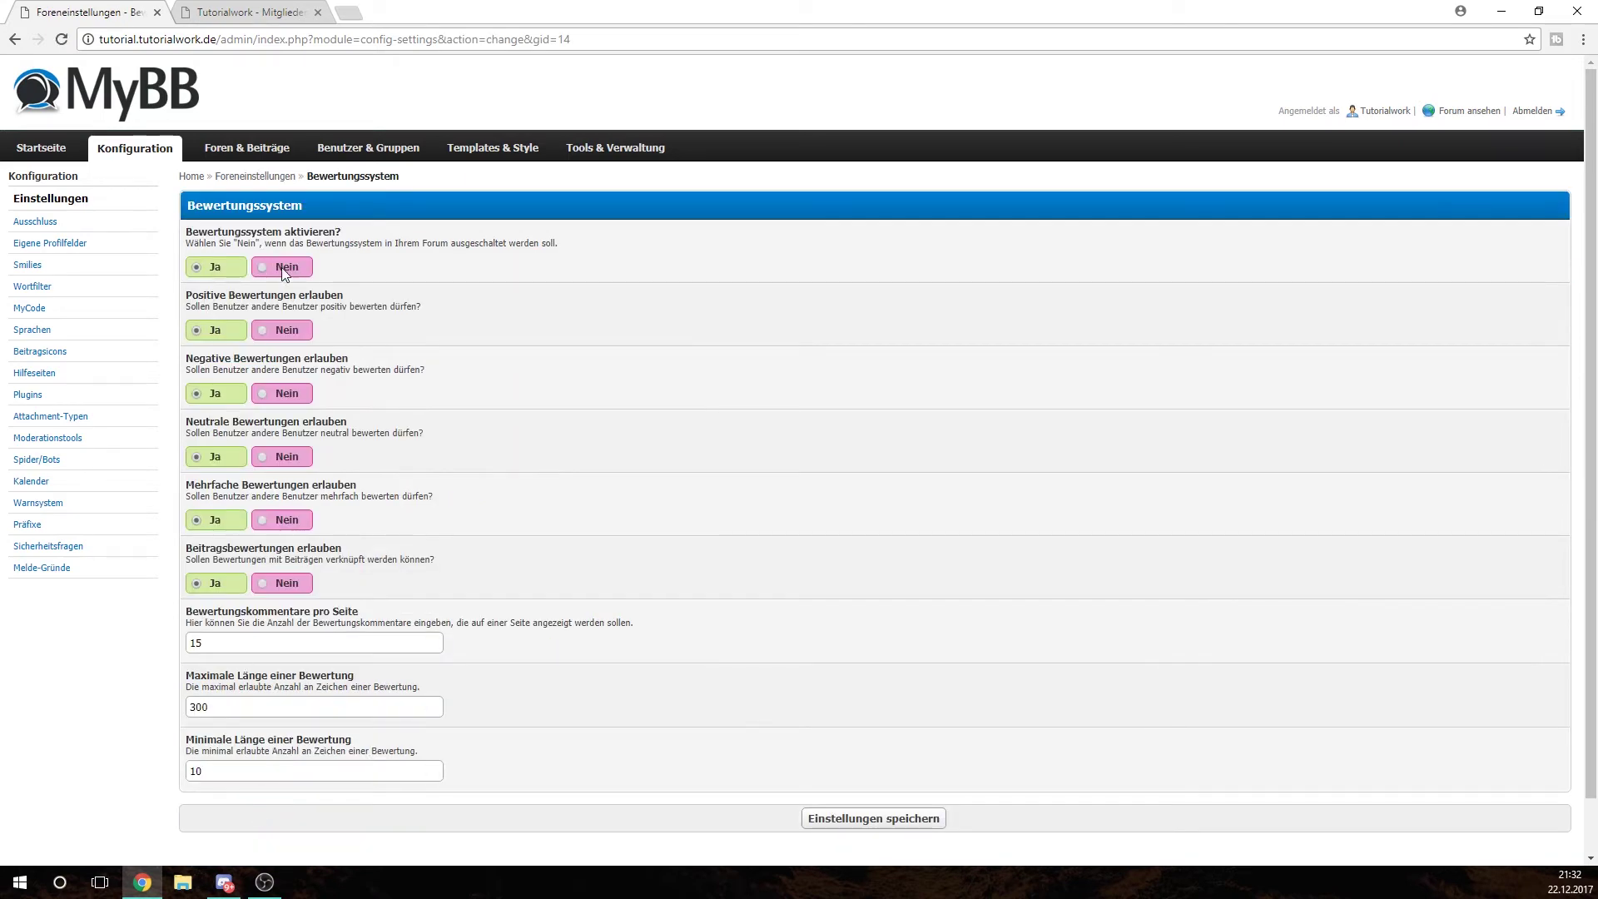
click(249, 12)
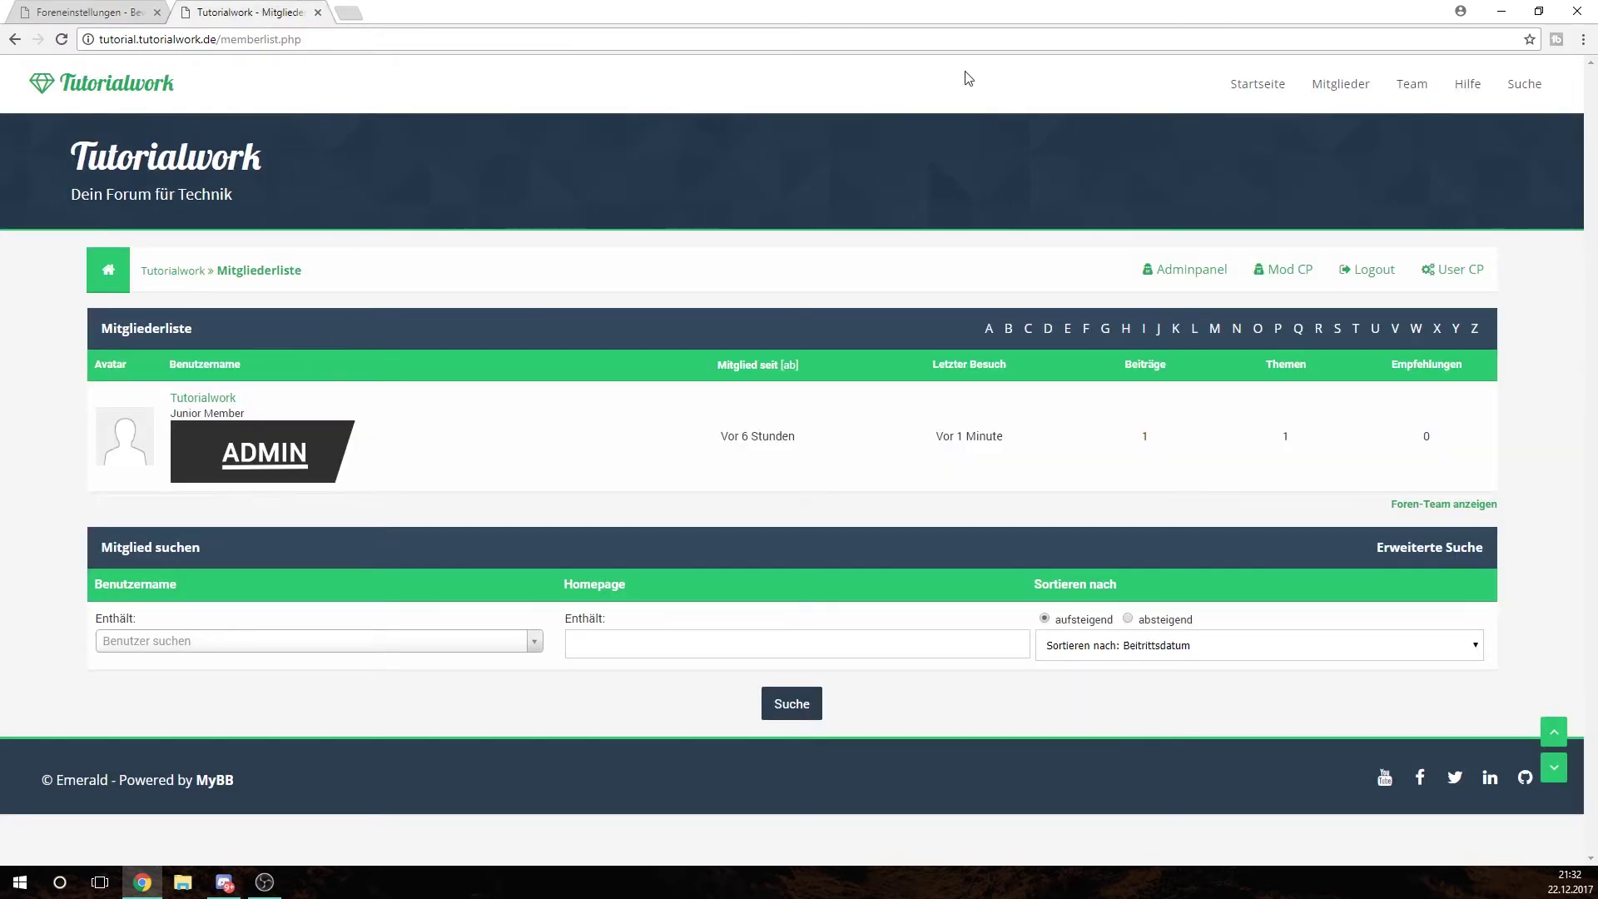
click(1252, 93)
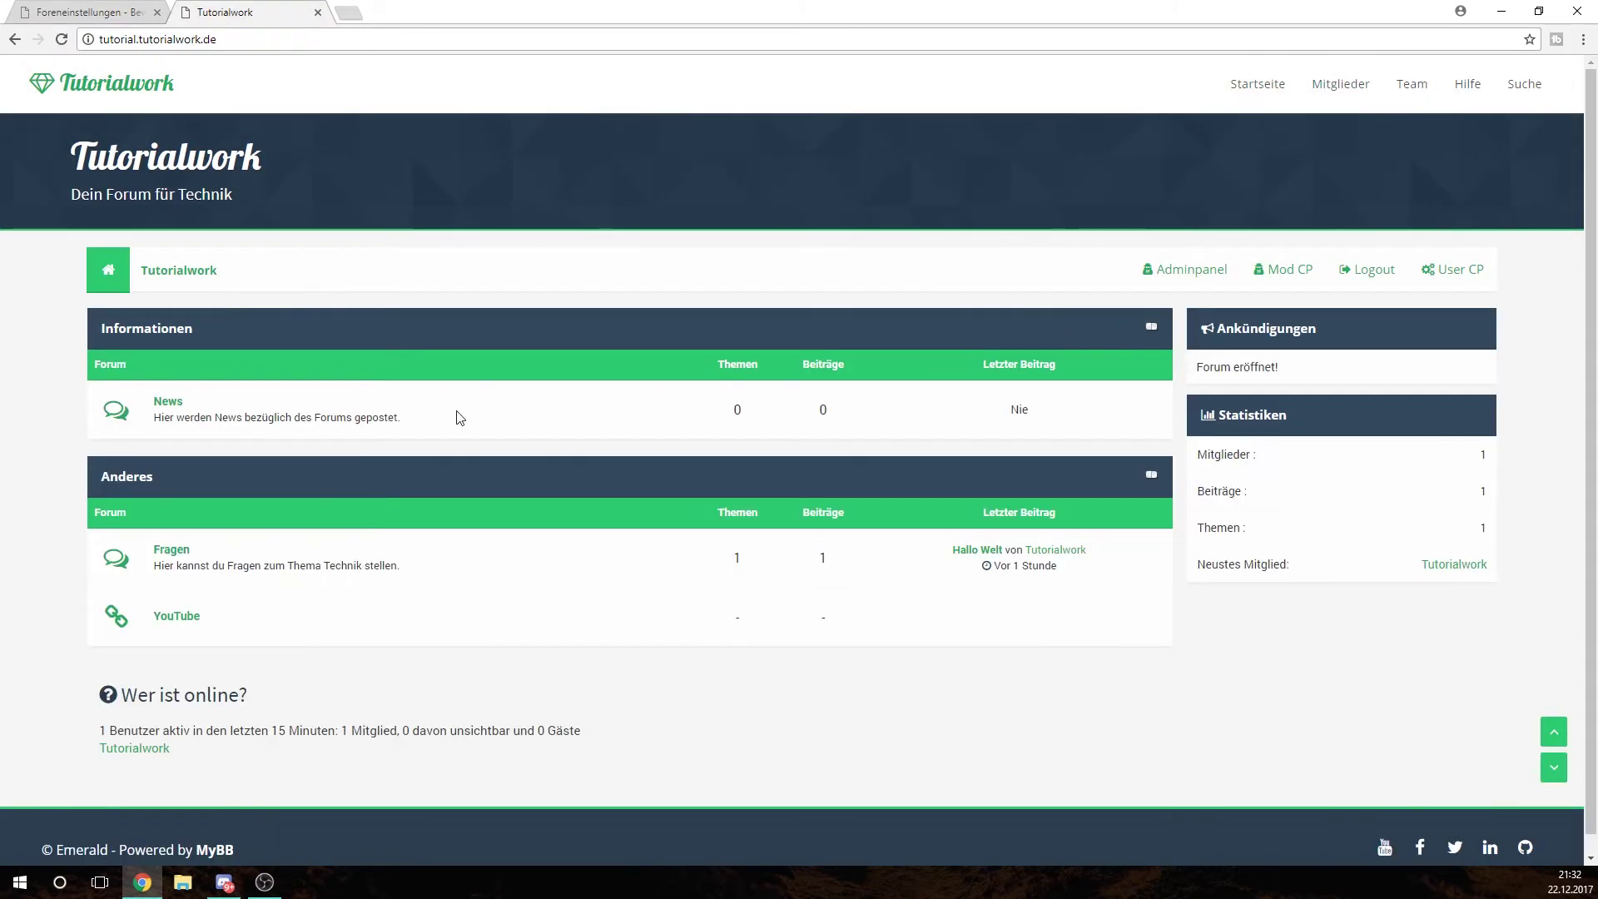
click(176, 549)
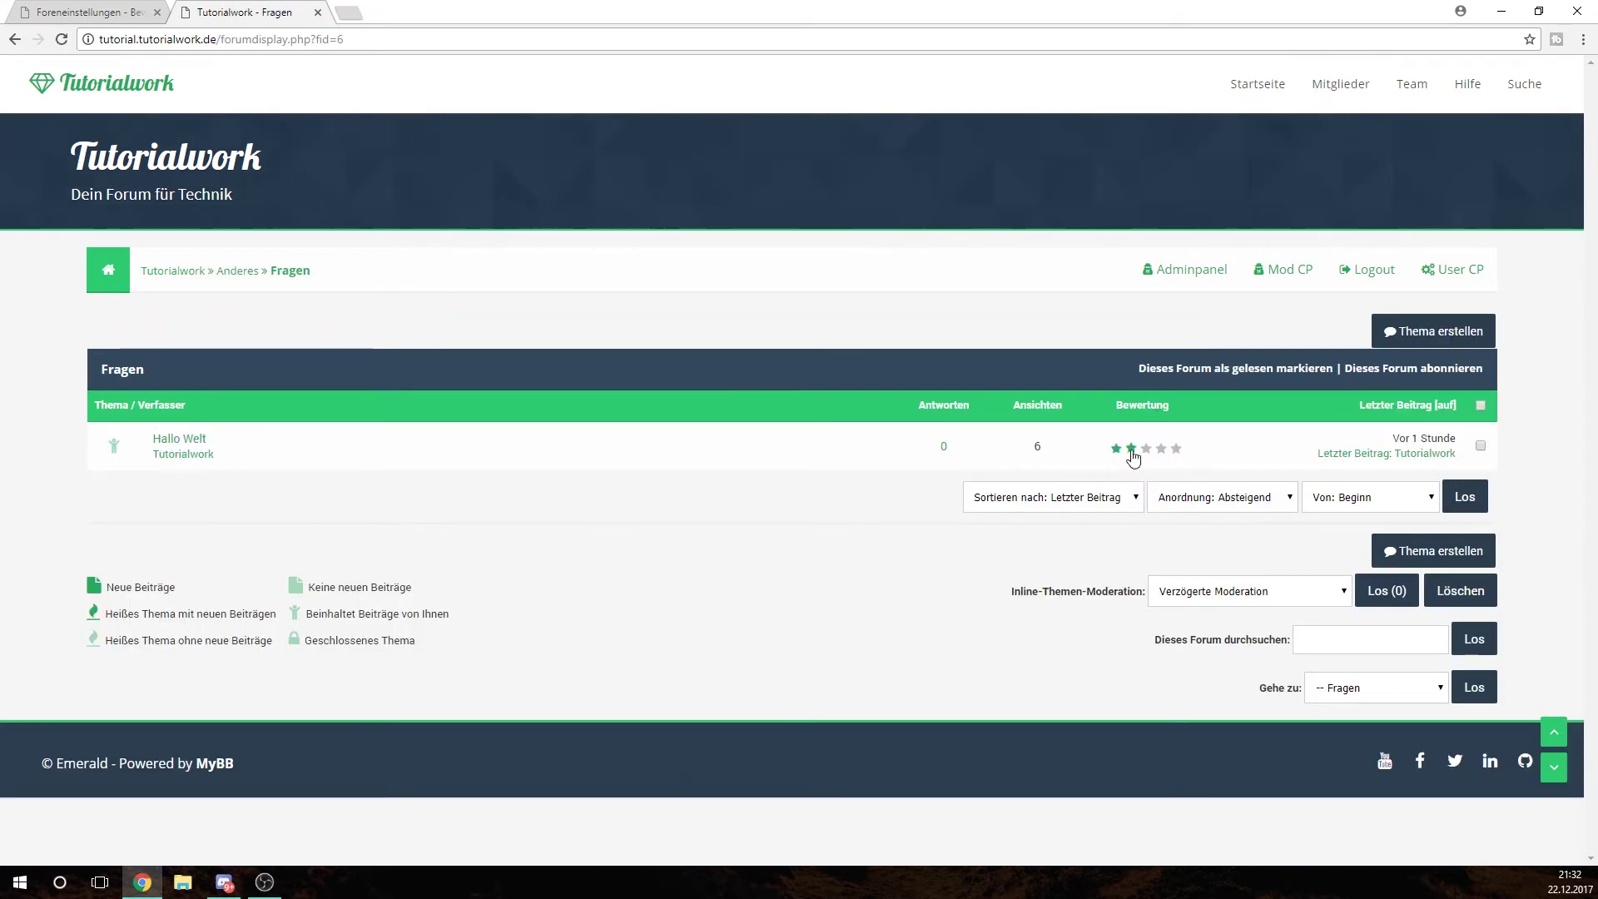
click(79, 12)
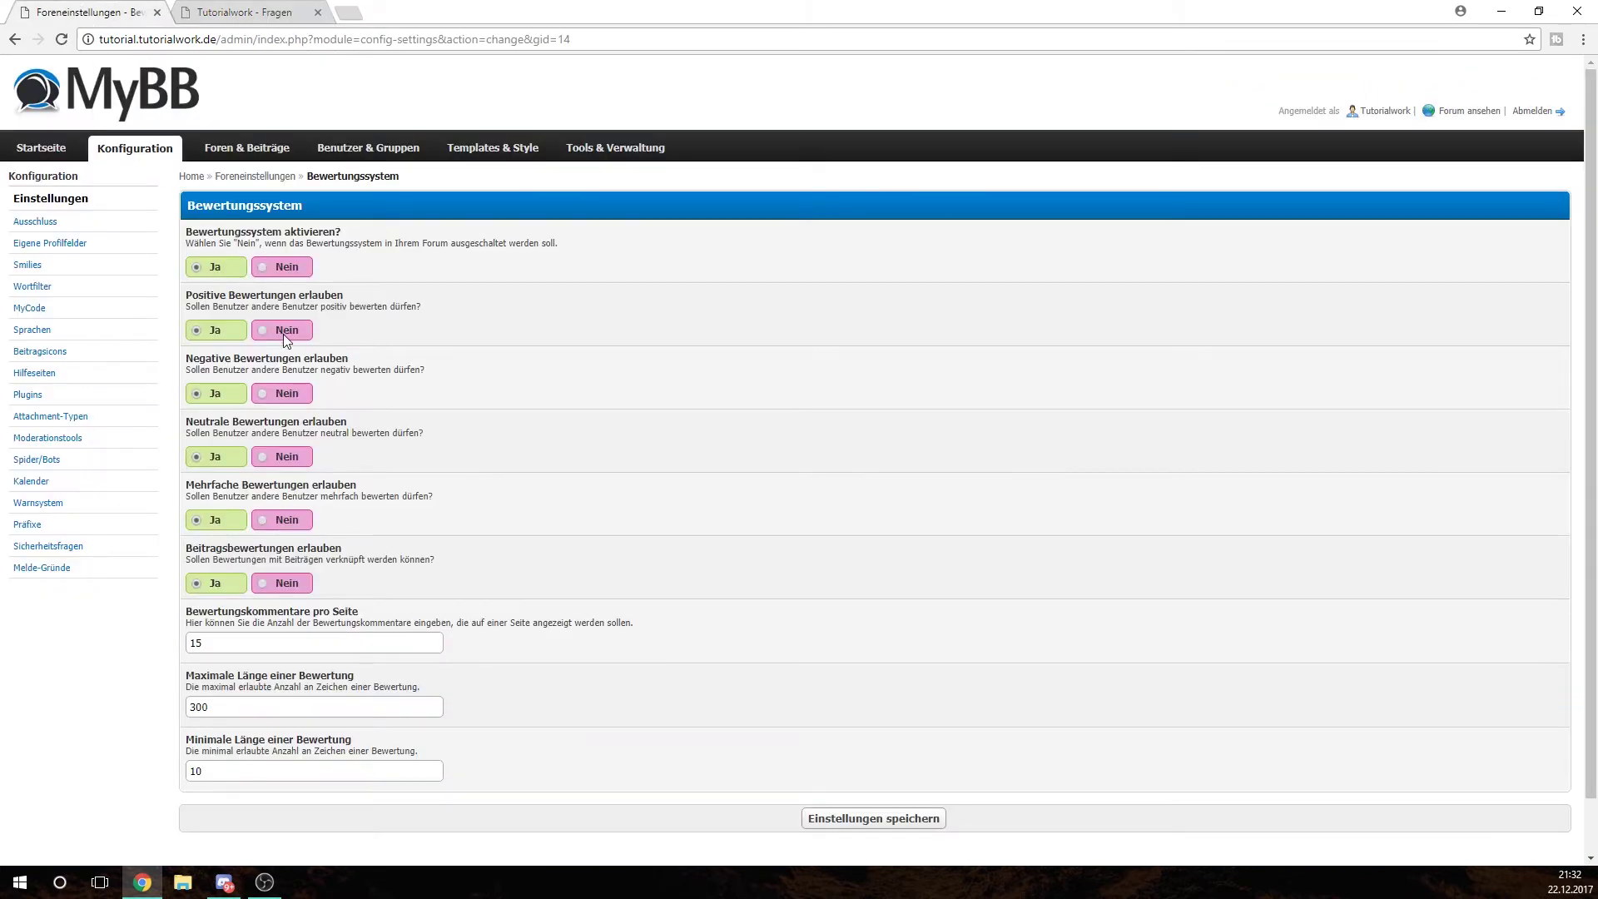
- Open the Private Nachrichten settings group and review its options
click(66, 200)
scroll(250, 704, down, 2)
click(249, 699)
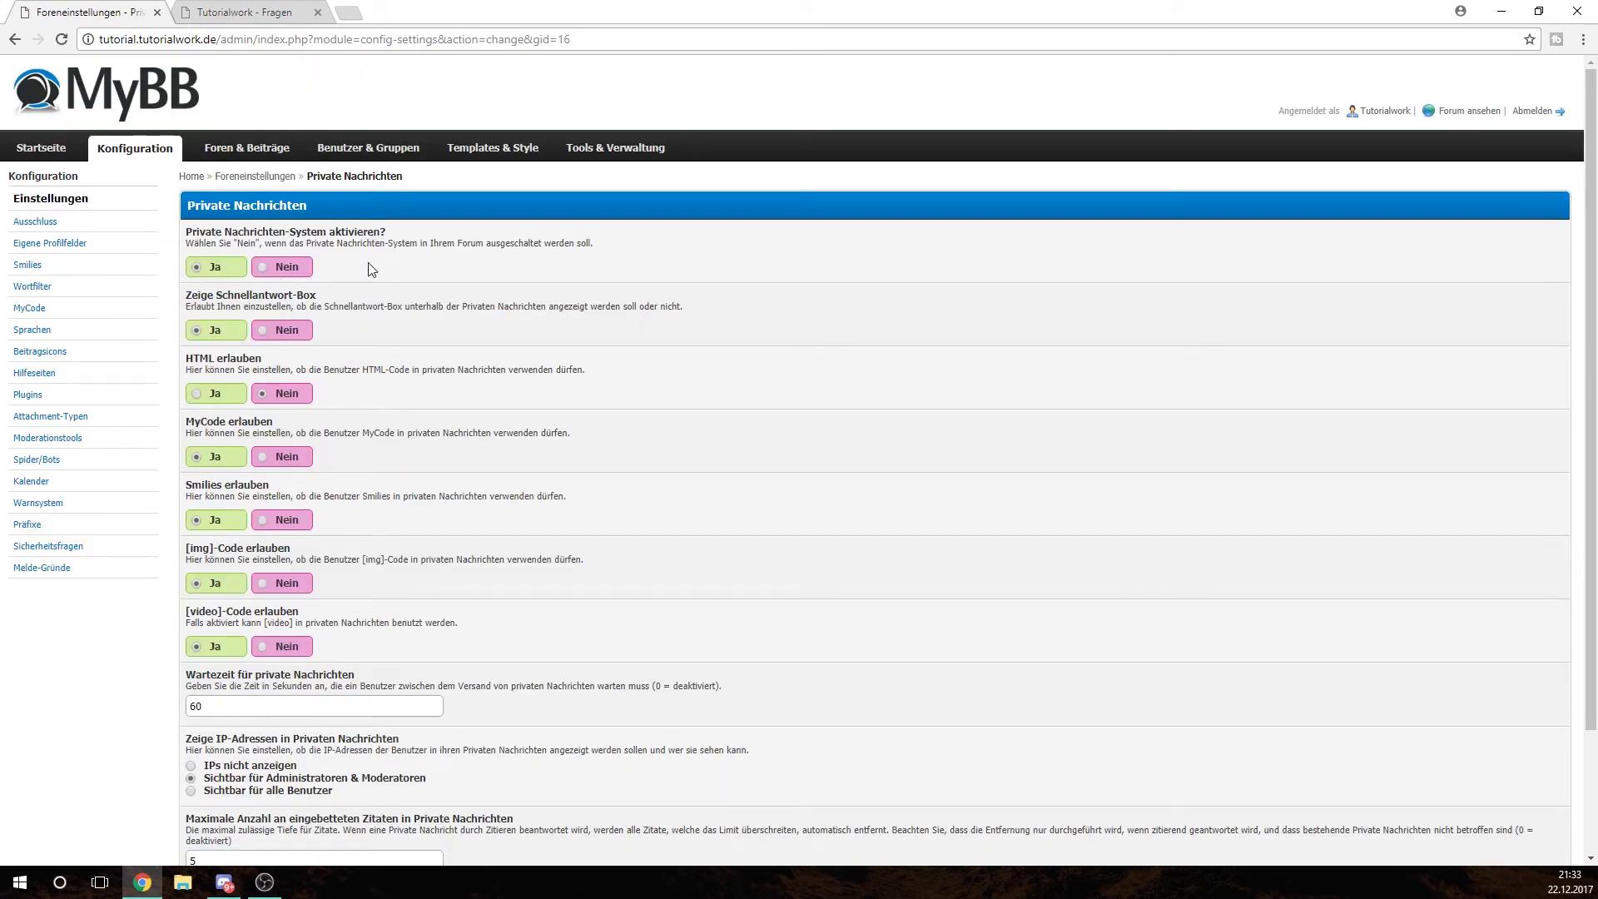
scroll(367, 263, down, 1)
scroll(365, 287, down, 2)
scroll(365, 287, up, 3)
- Open the Kalender settings and check the forum's navigation for a calendar entry before returning to the settings
click(75, 205)
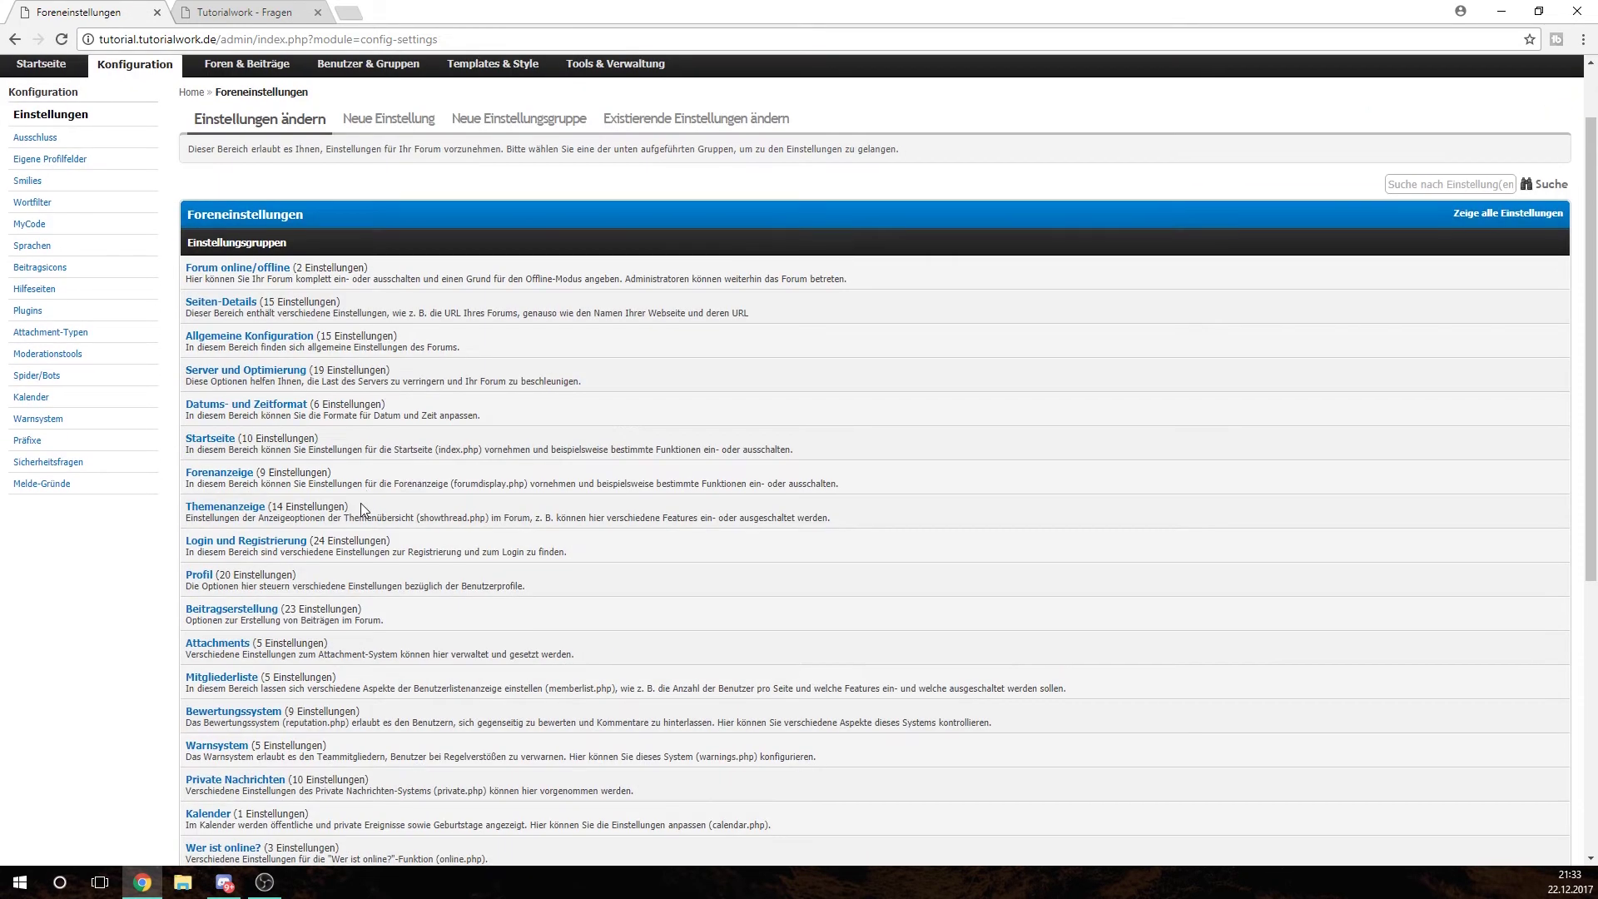
scroll(362, 503, down, 3)
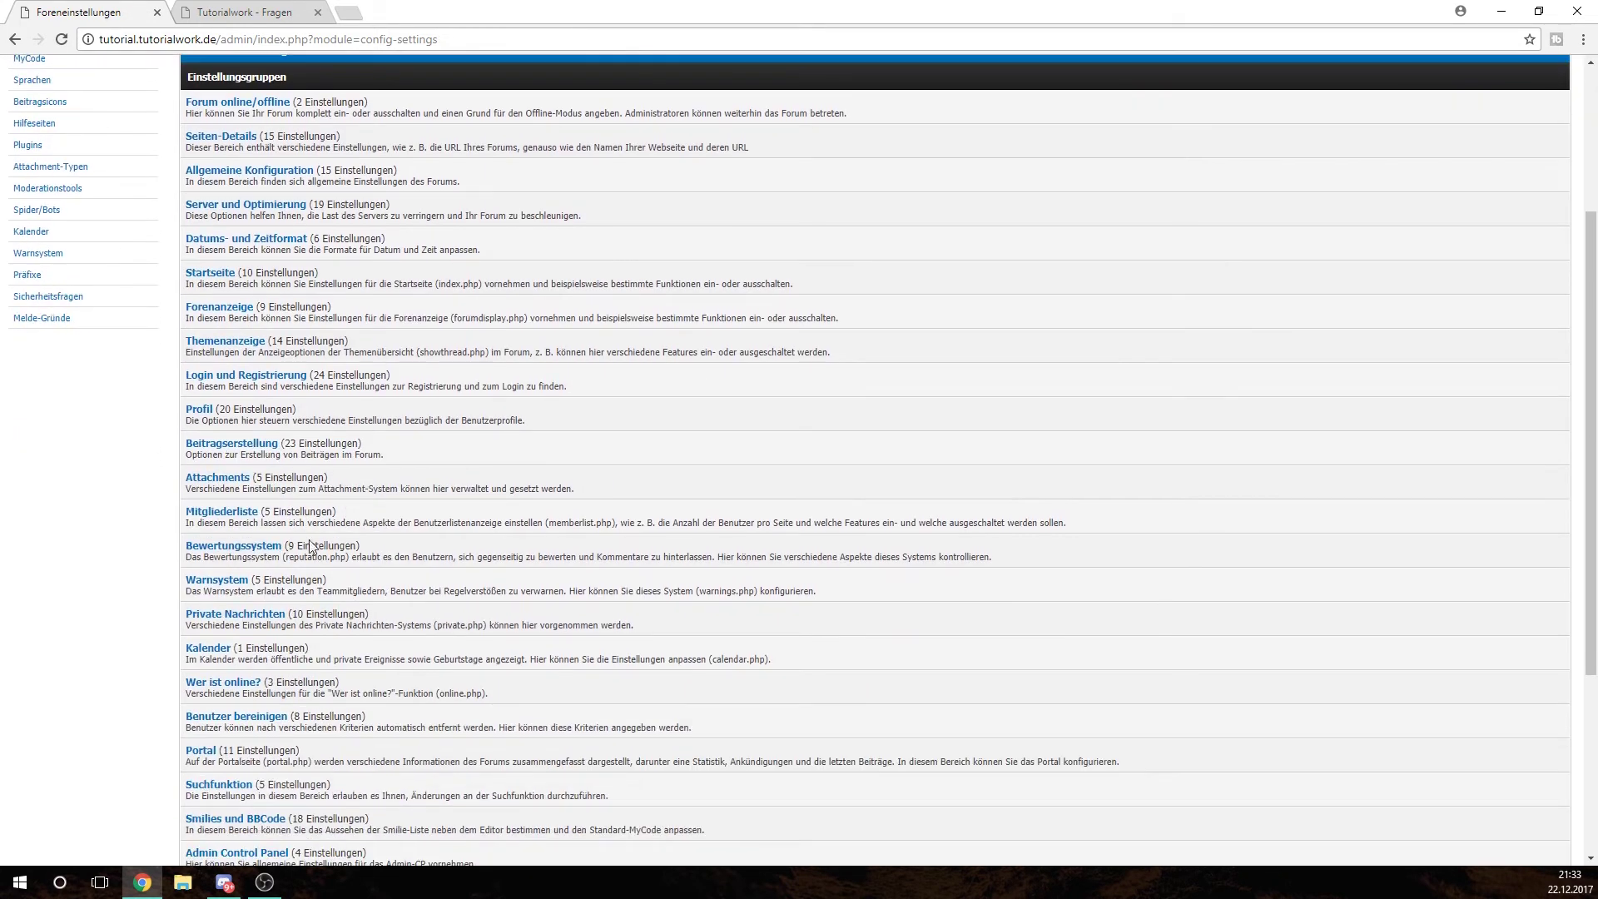
click(202, 650)
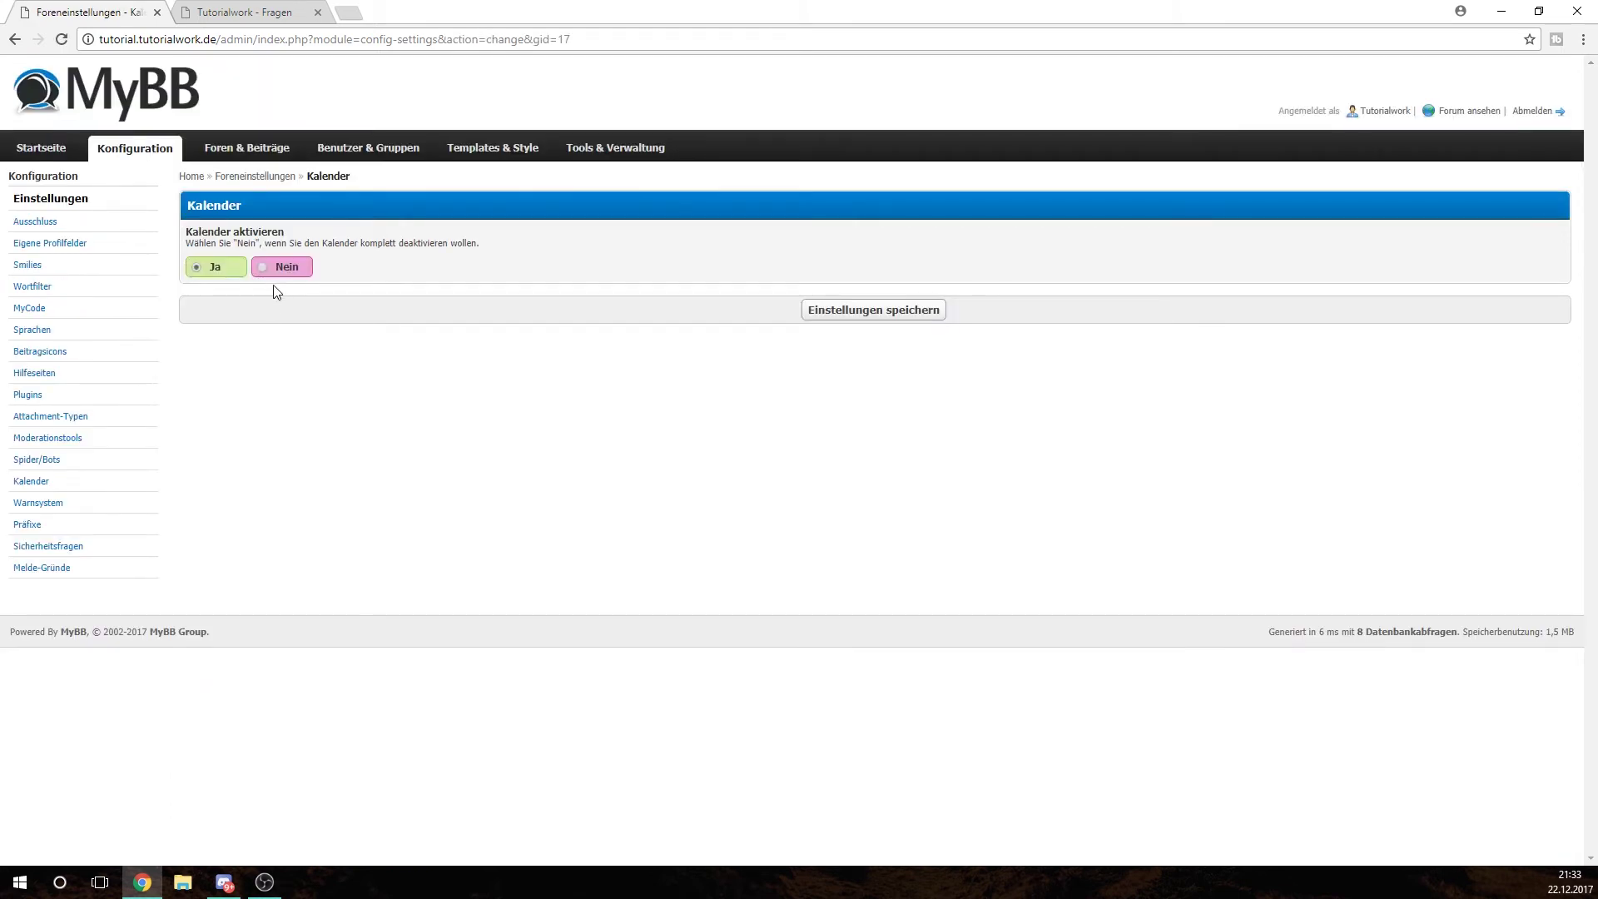
click(187, 15)
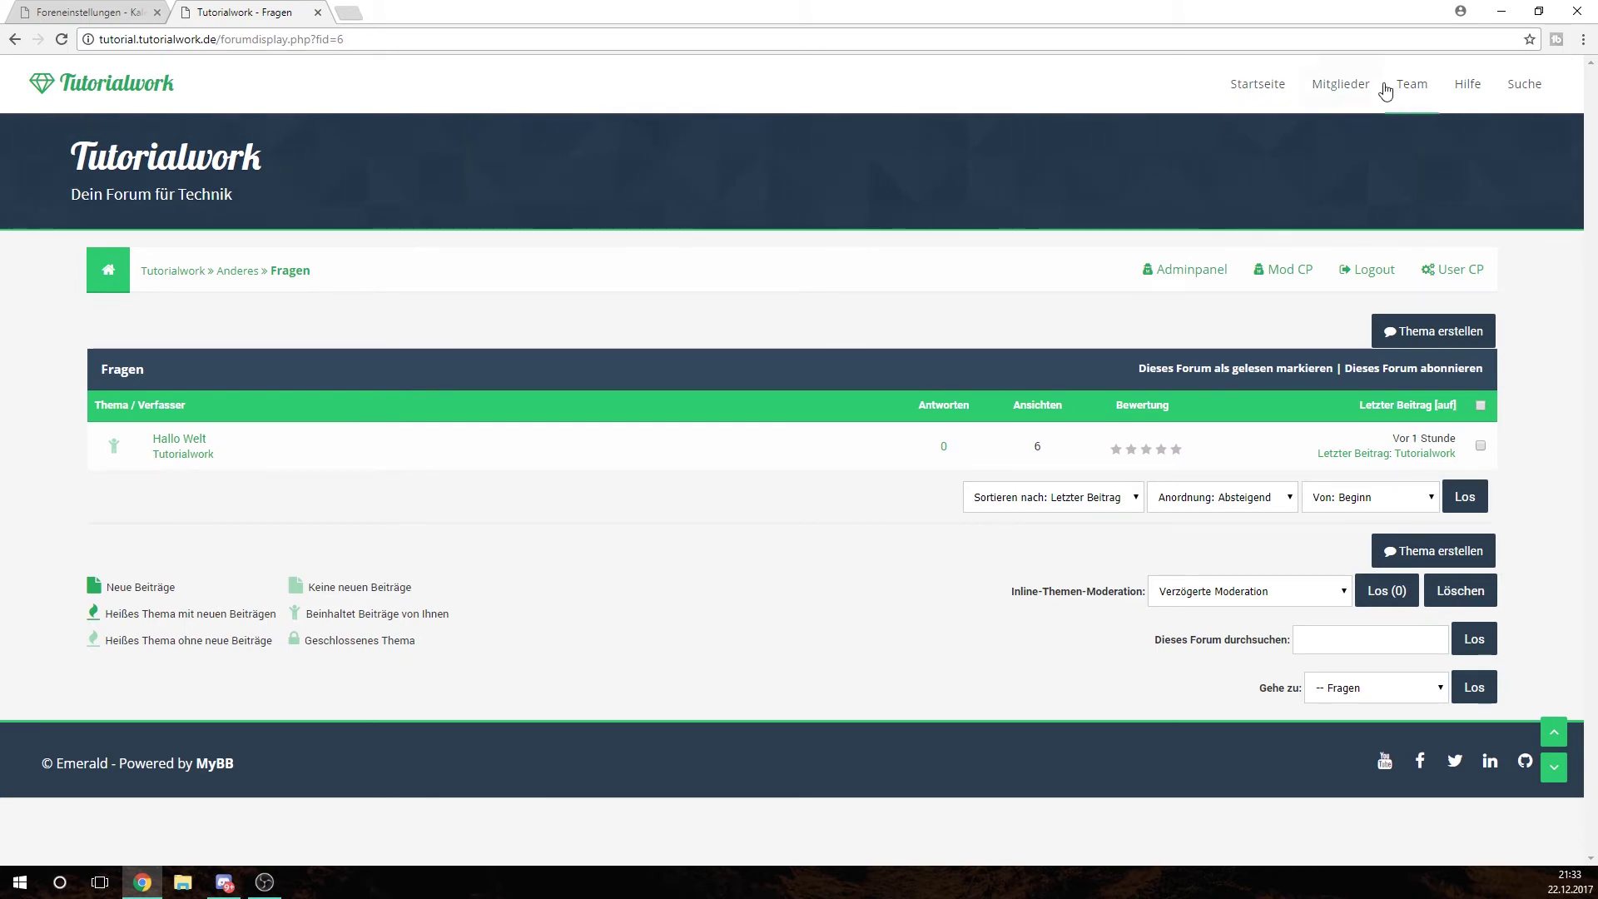
click(83, 12)
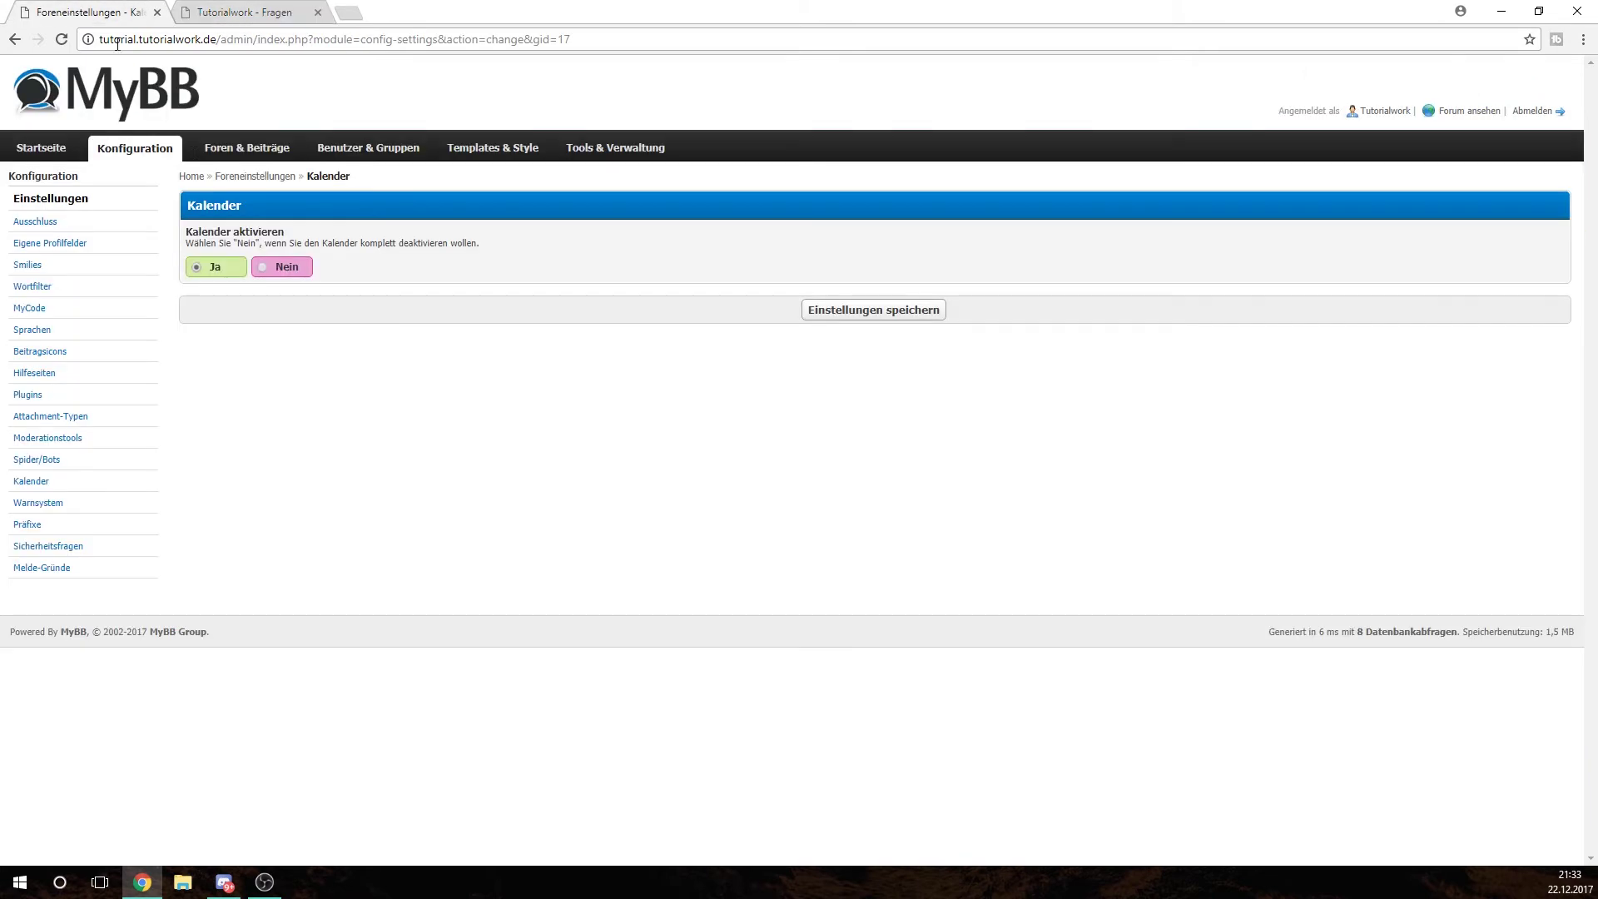
- Open the "Wer ist online?" settings group from the forum settings overview
click(91, 215)
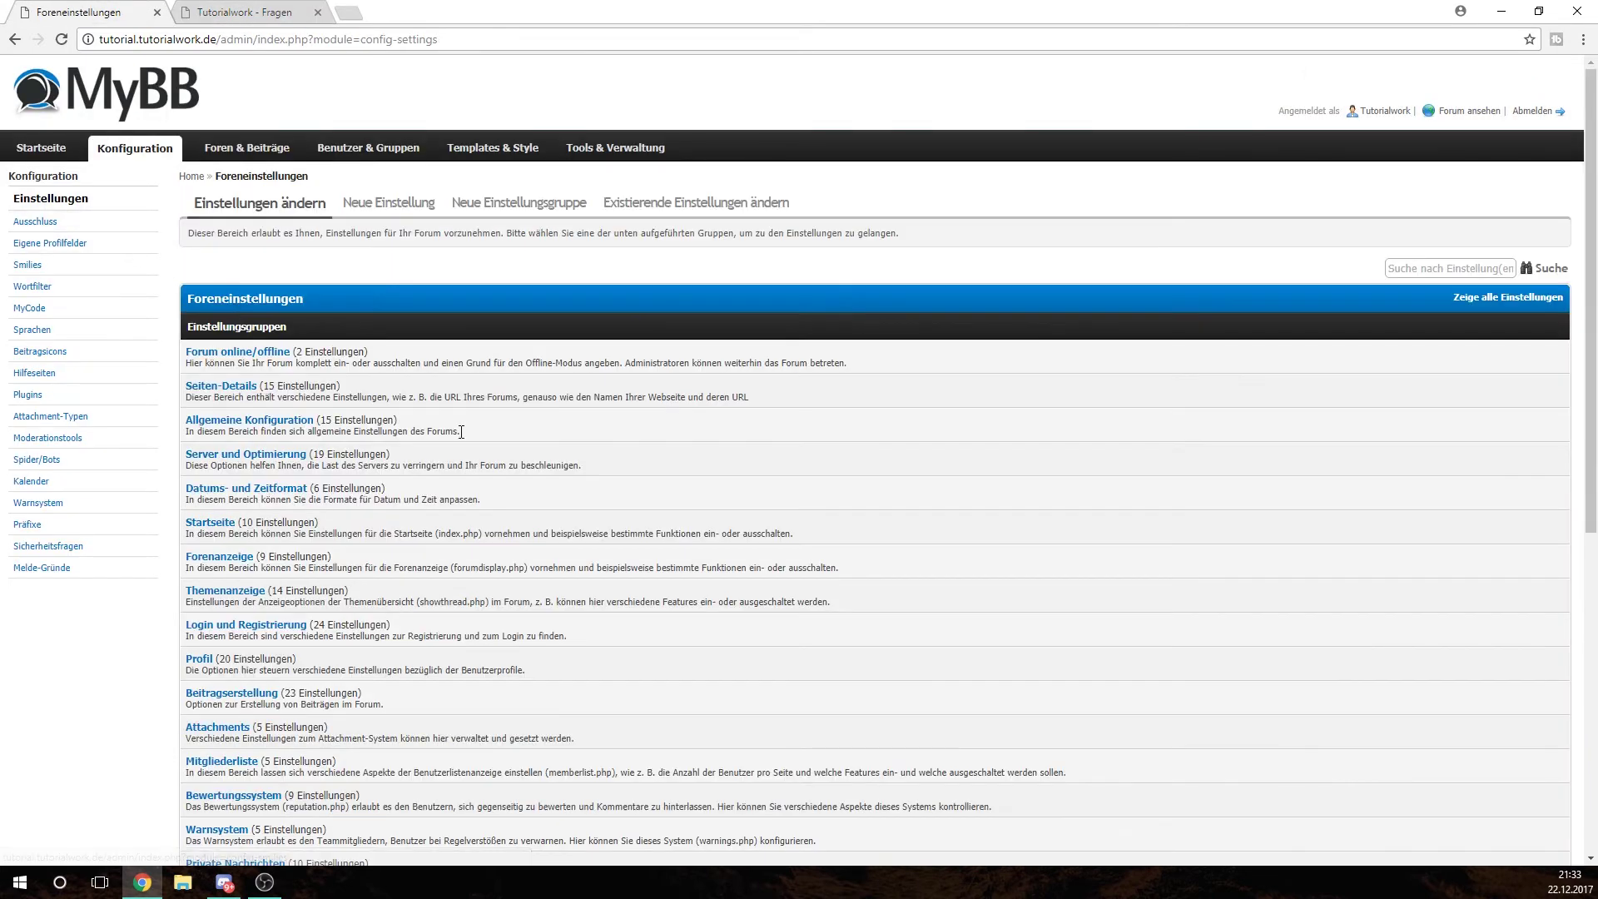
scroll(462, 433, down, 4)
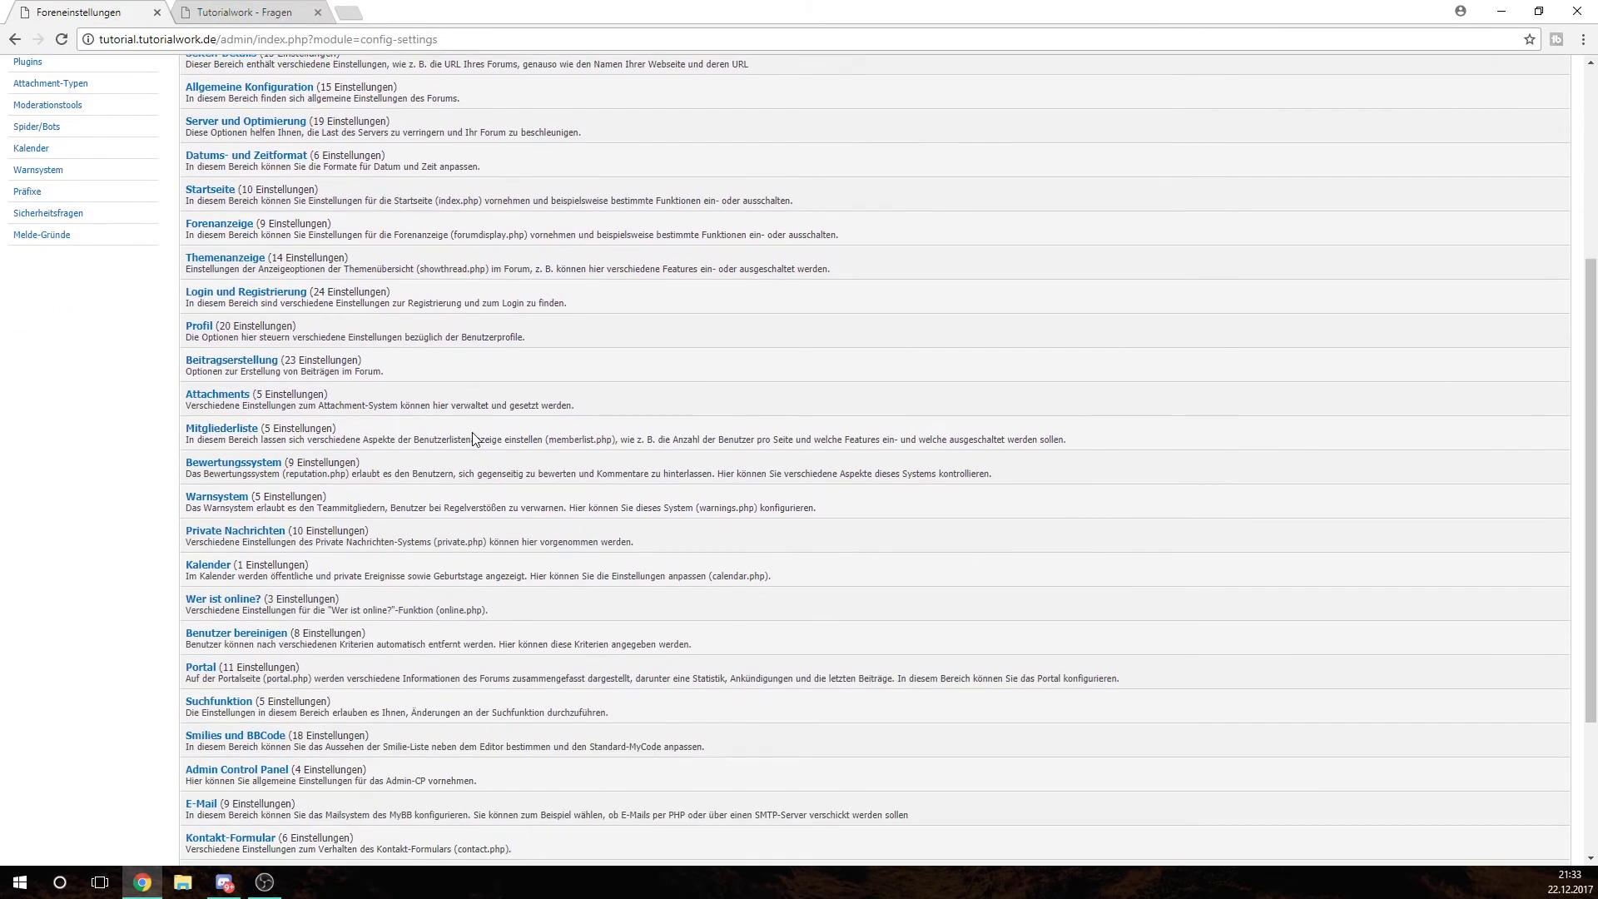
click(255, 599)
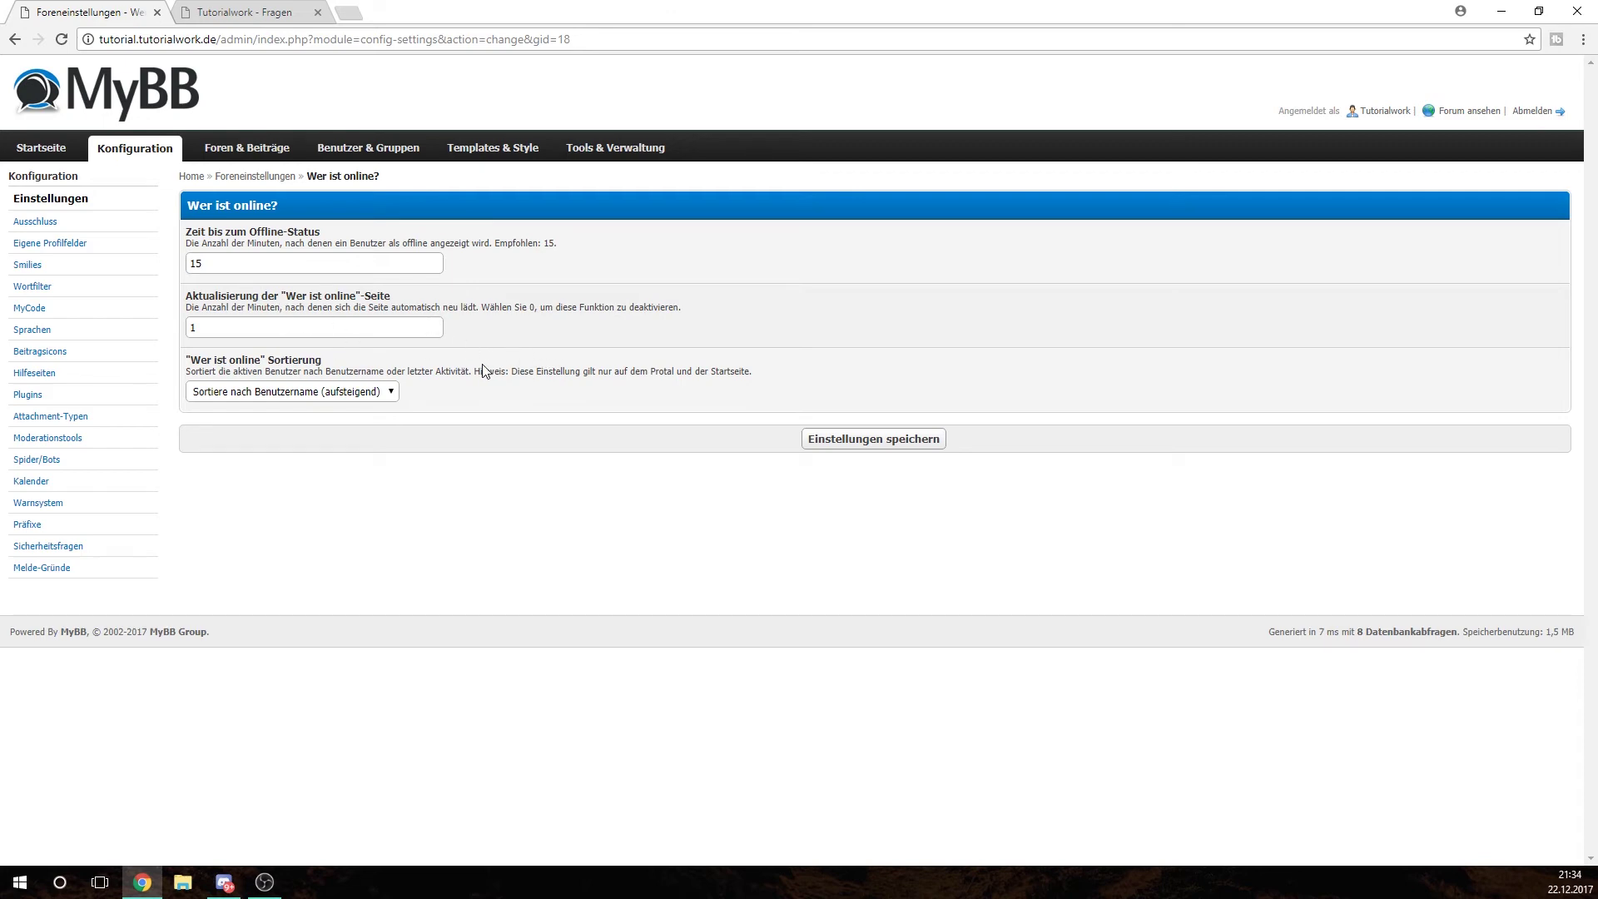
- Open the Stop Forum Spam settings group from the settings overview and review its checks for registrations, guests and e-mail addresses
click(112, 202)
scroll(431, 564, down, 7)
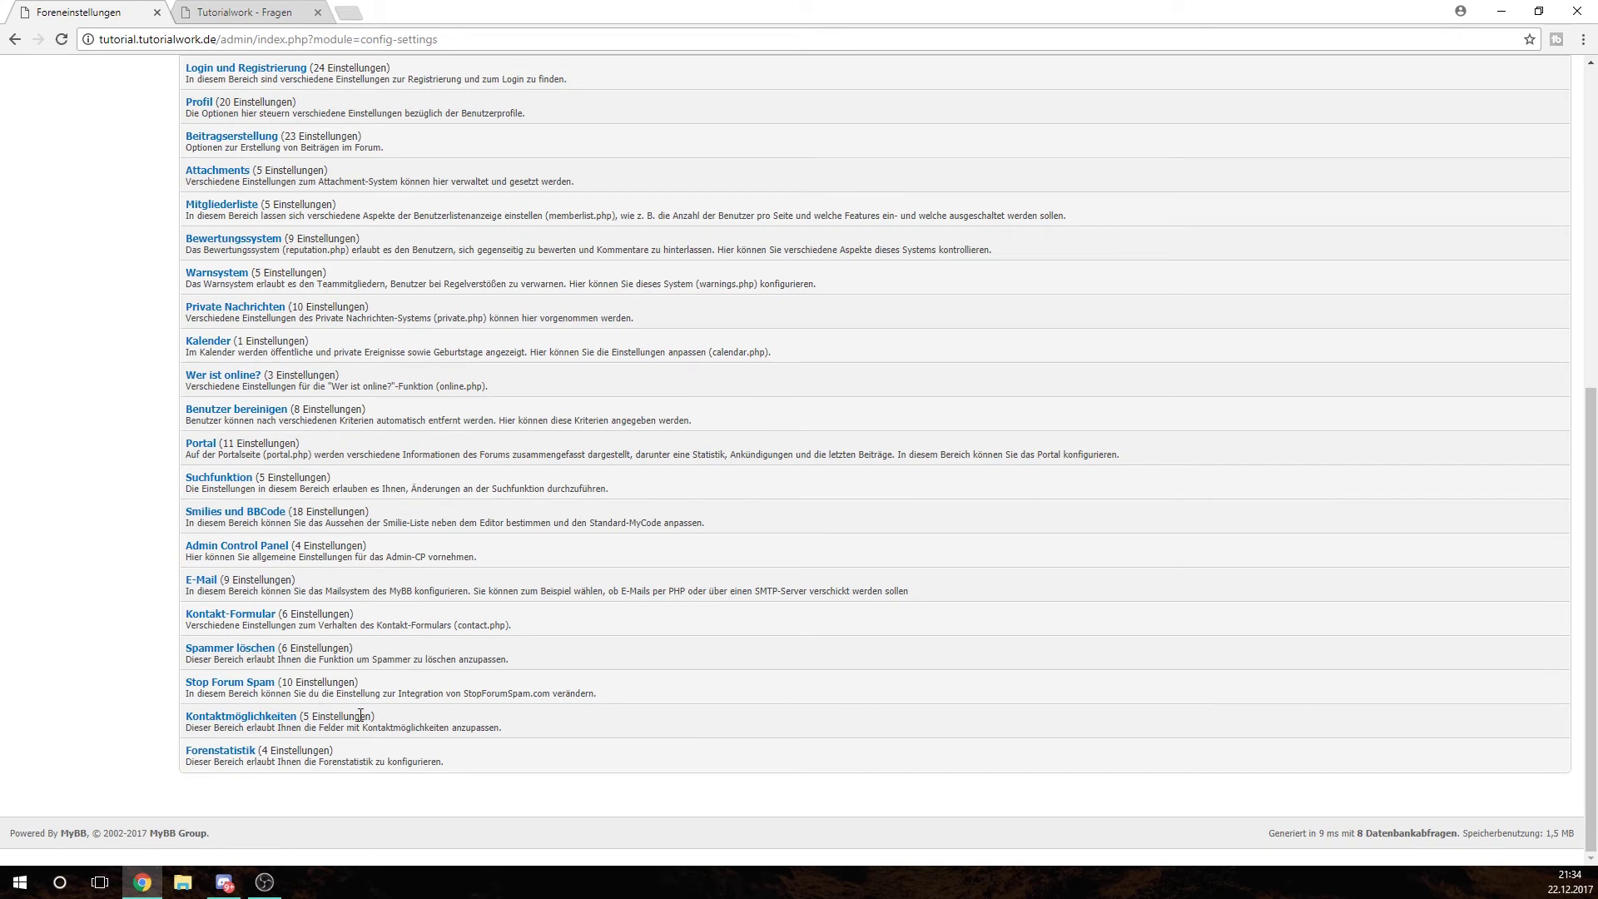
click(237, 685)
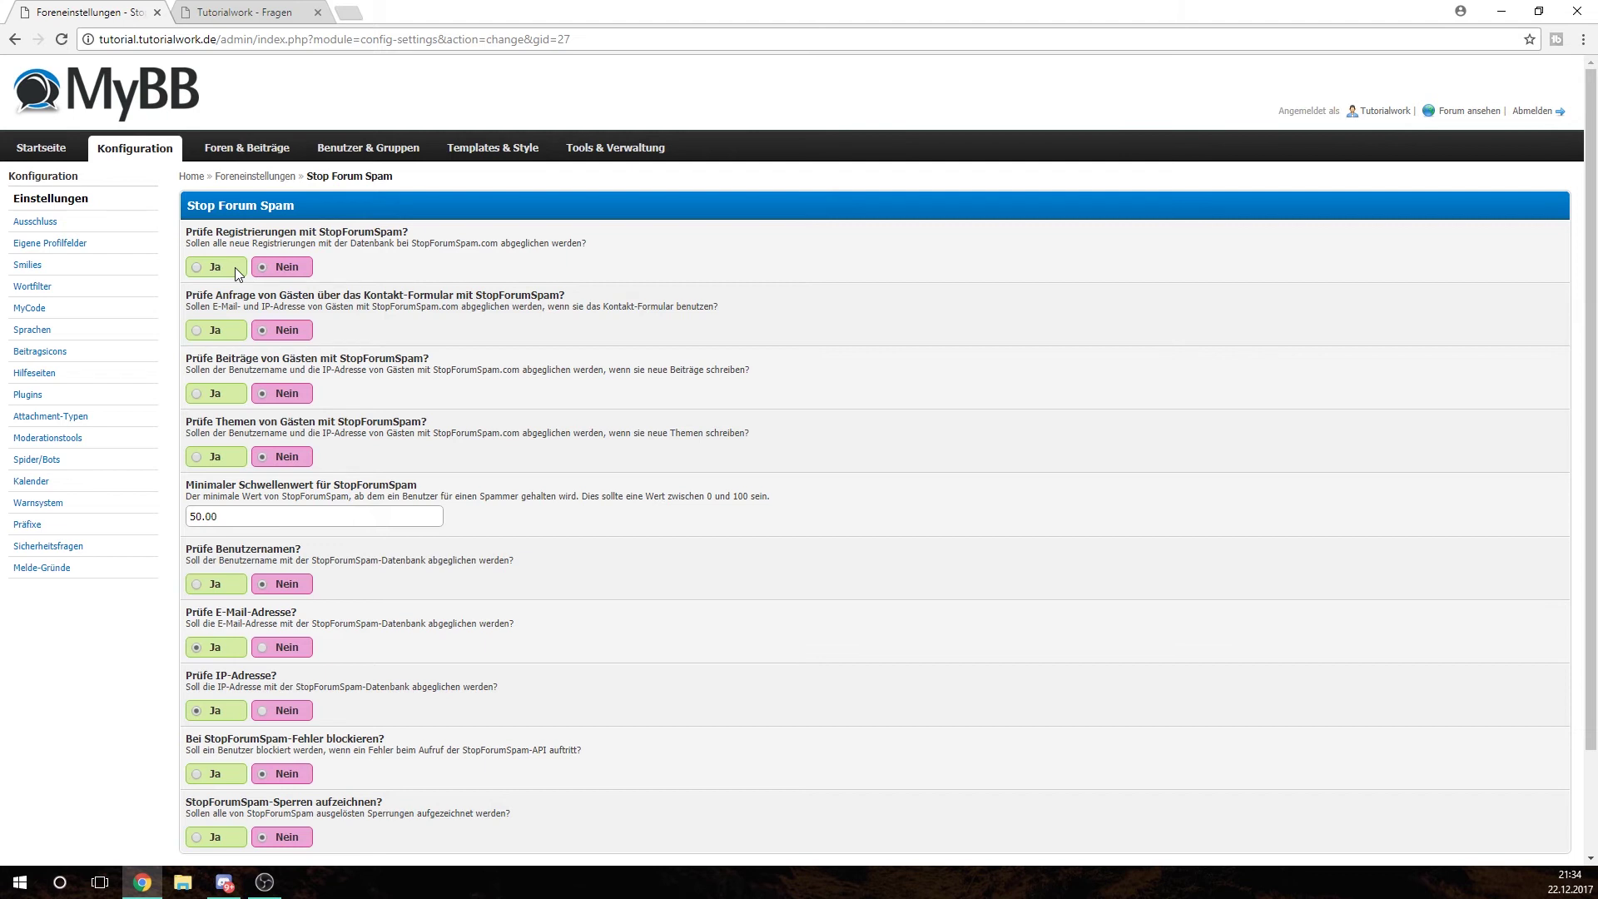
scroll(316, 337, down, 1)
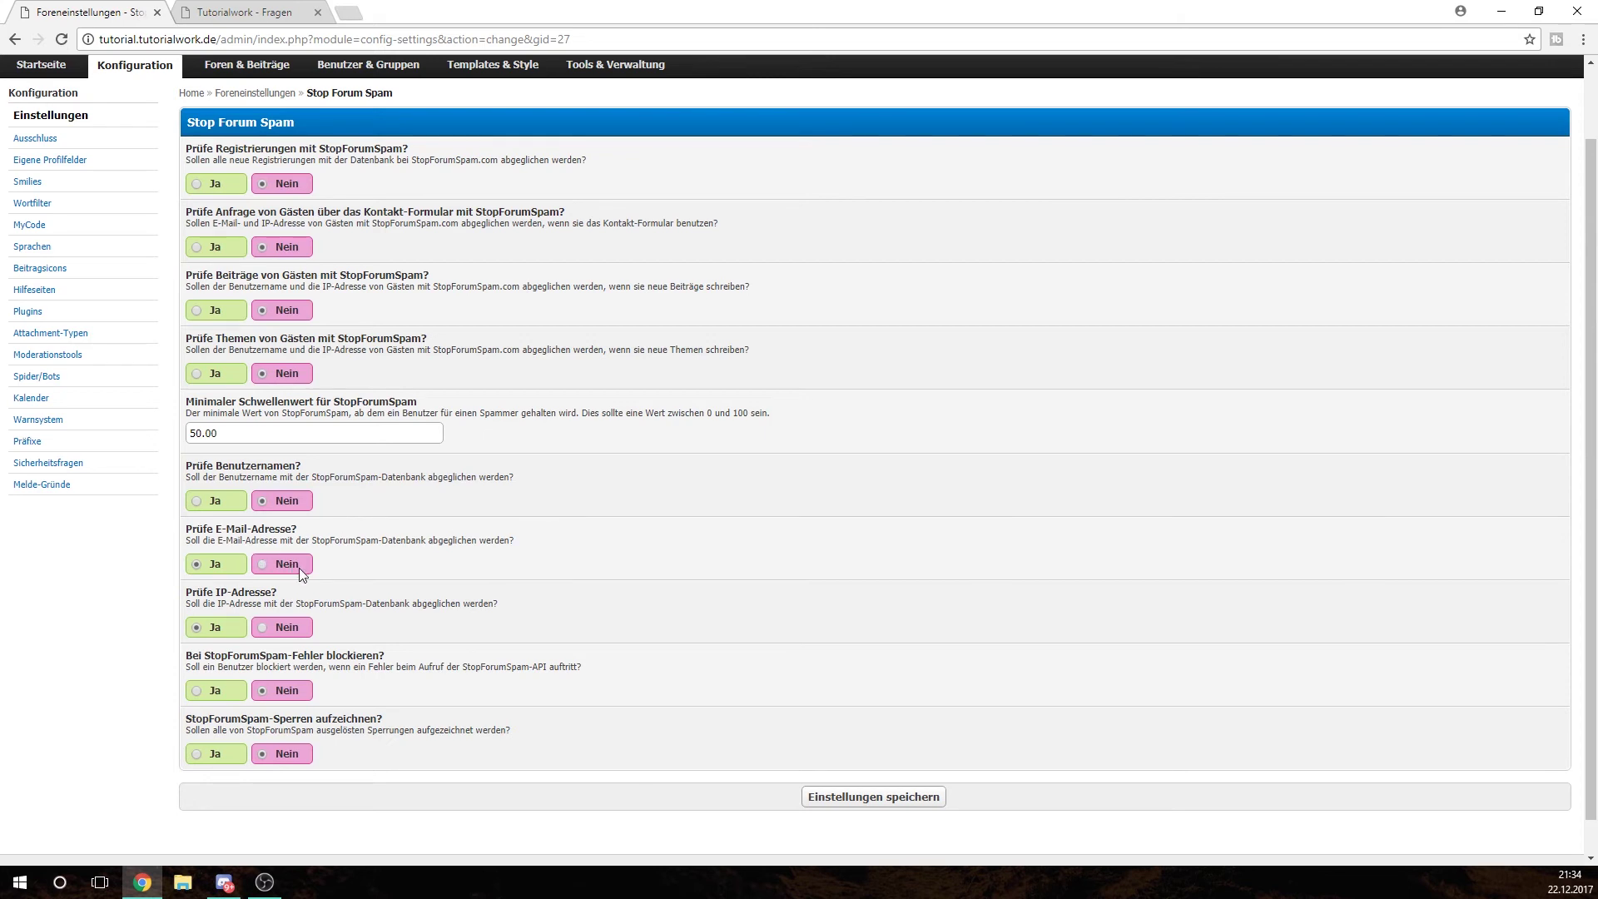
scroll(325, 574, up, 1)
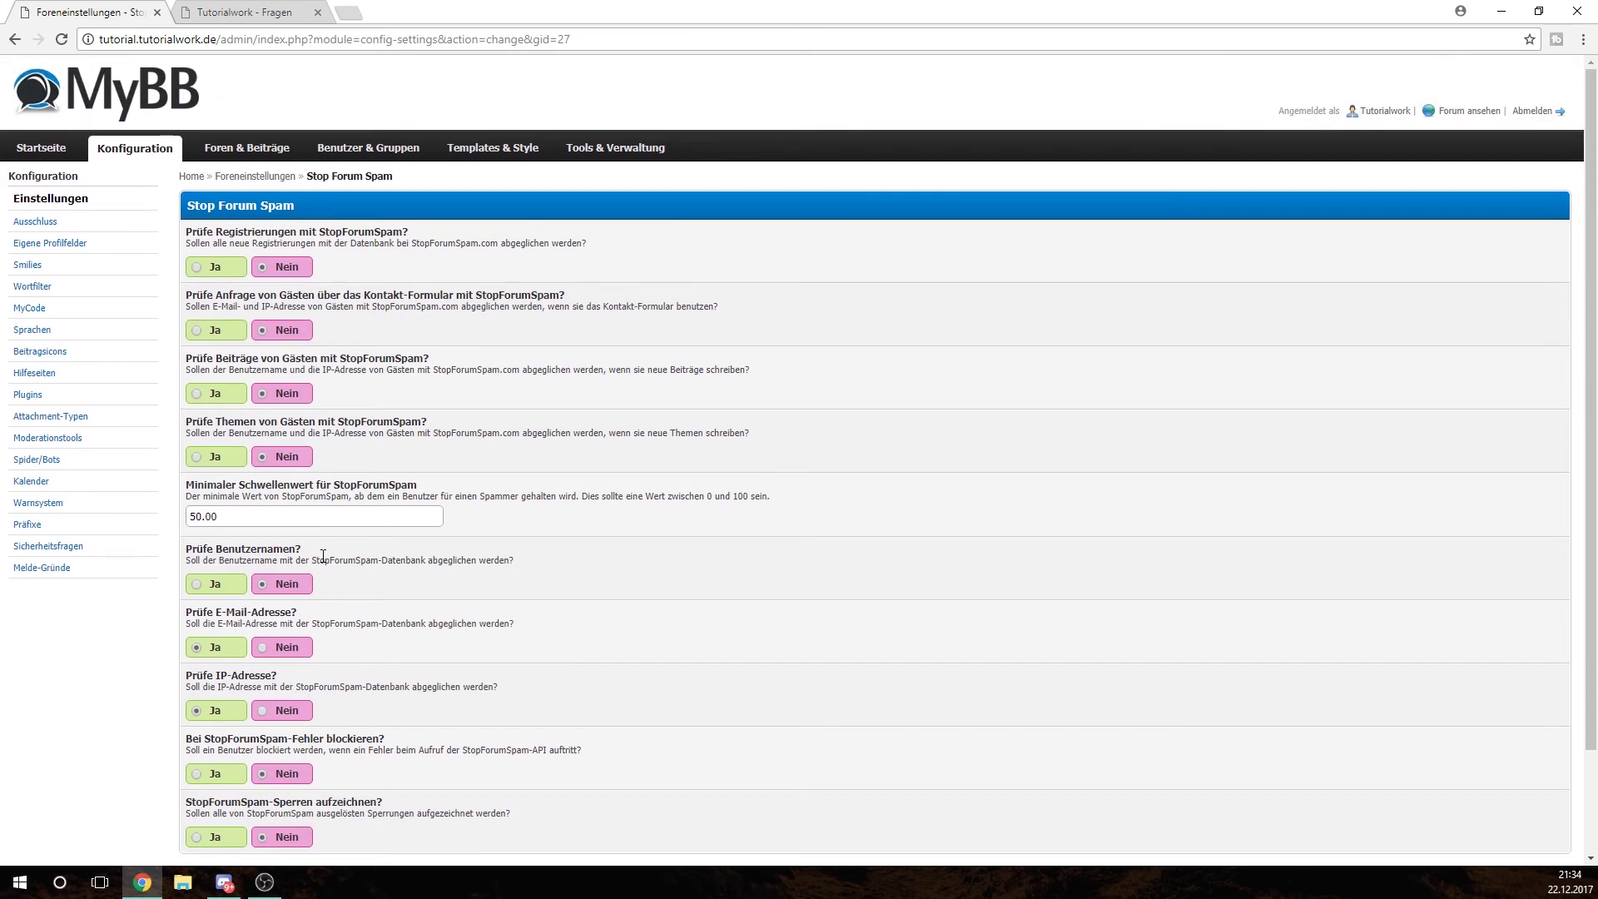
- Open the Forenstatistik settings group, review its options and return to the forum settings overview
click(93, 205)
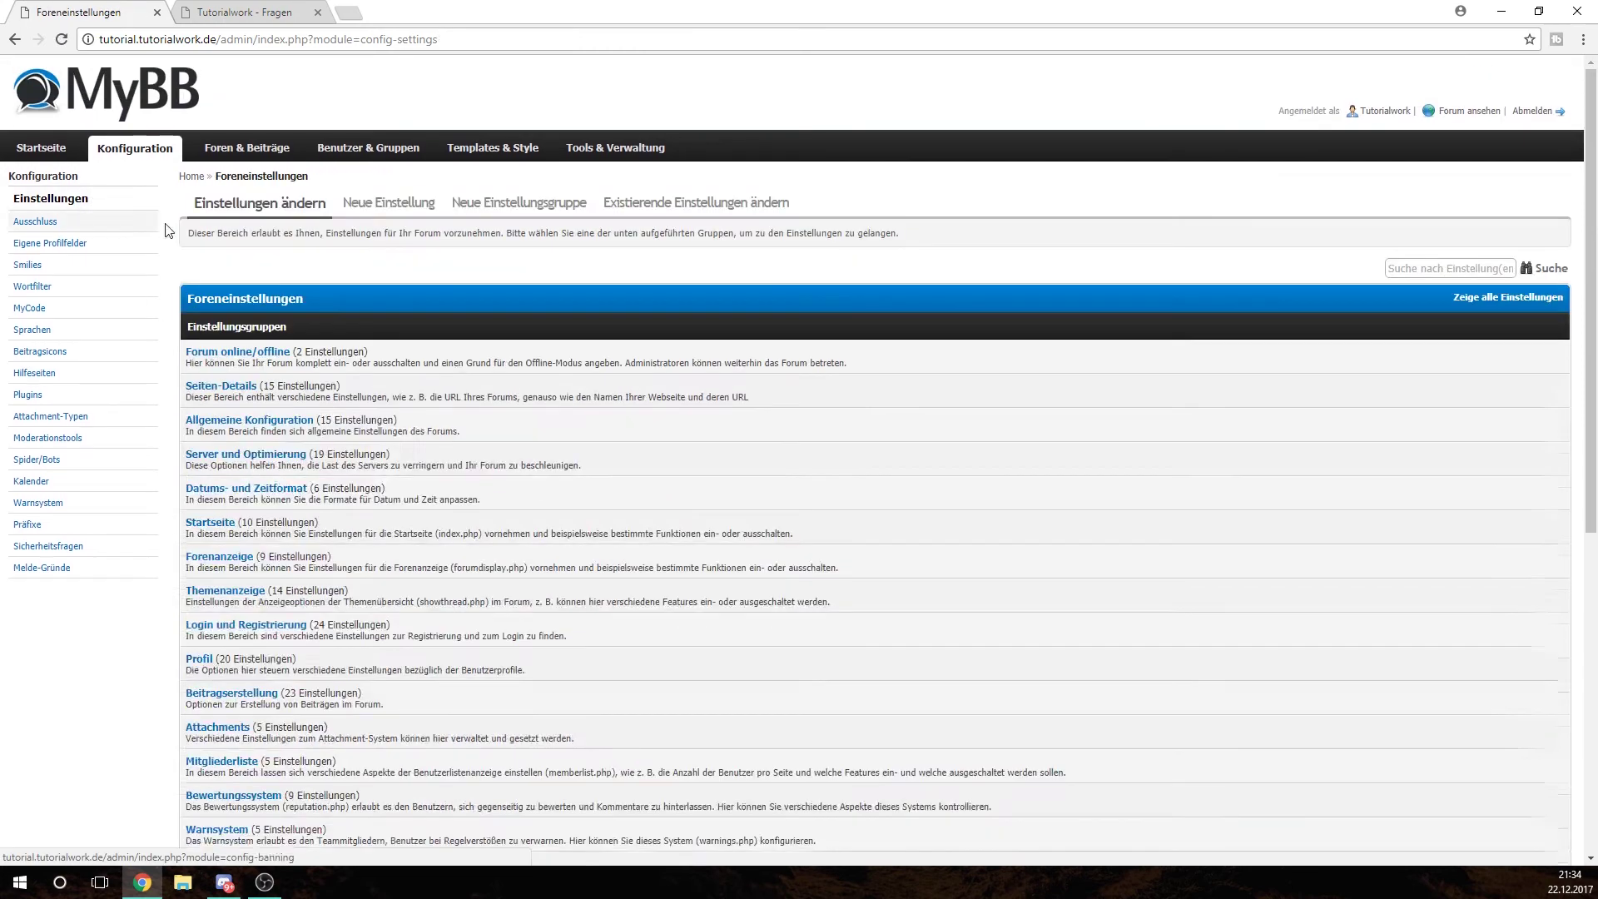
scroll(546, 398, down, 10)
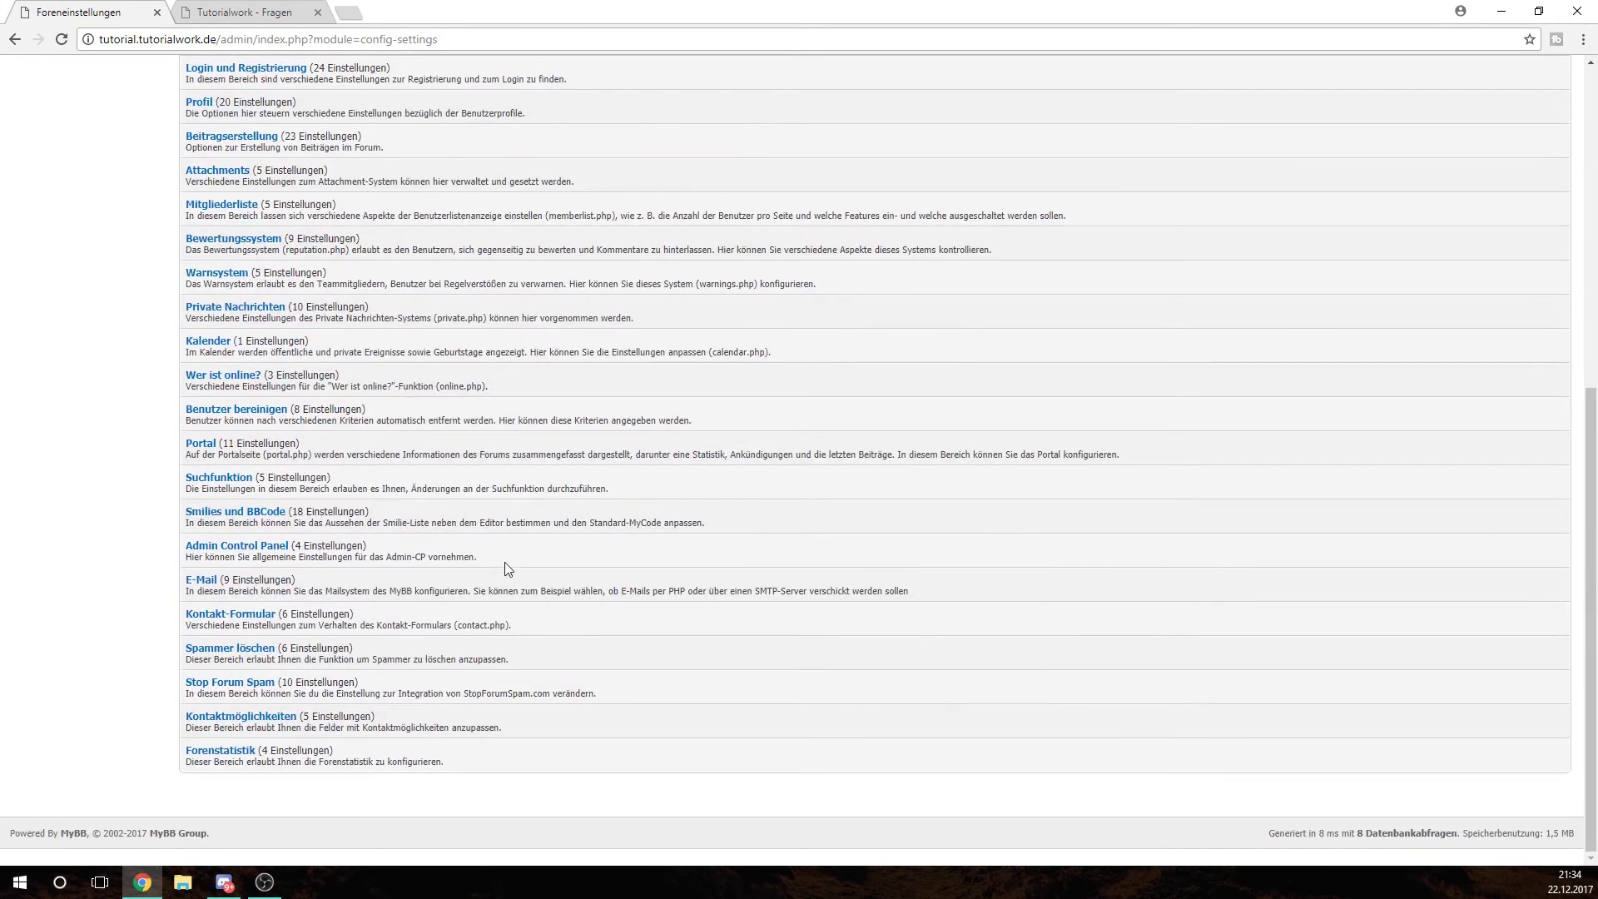
click(225, 753)
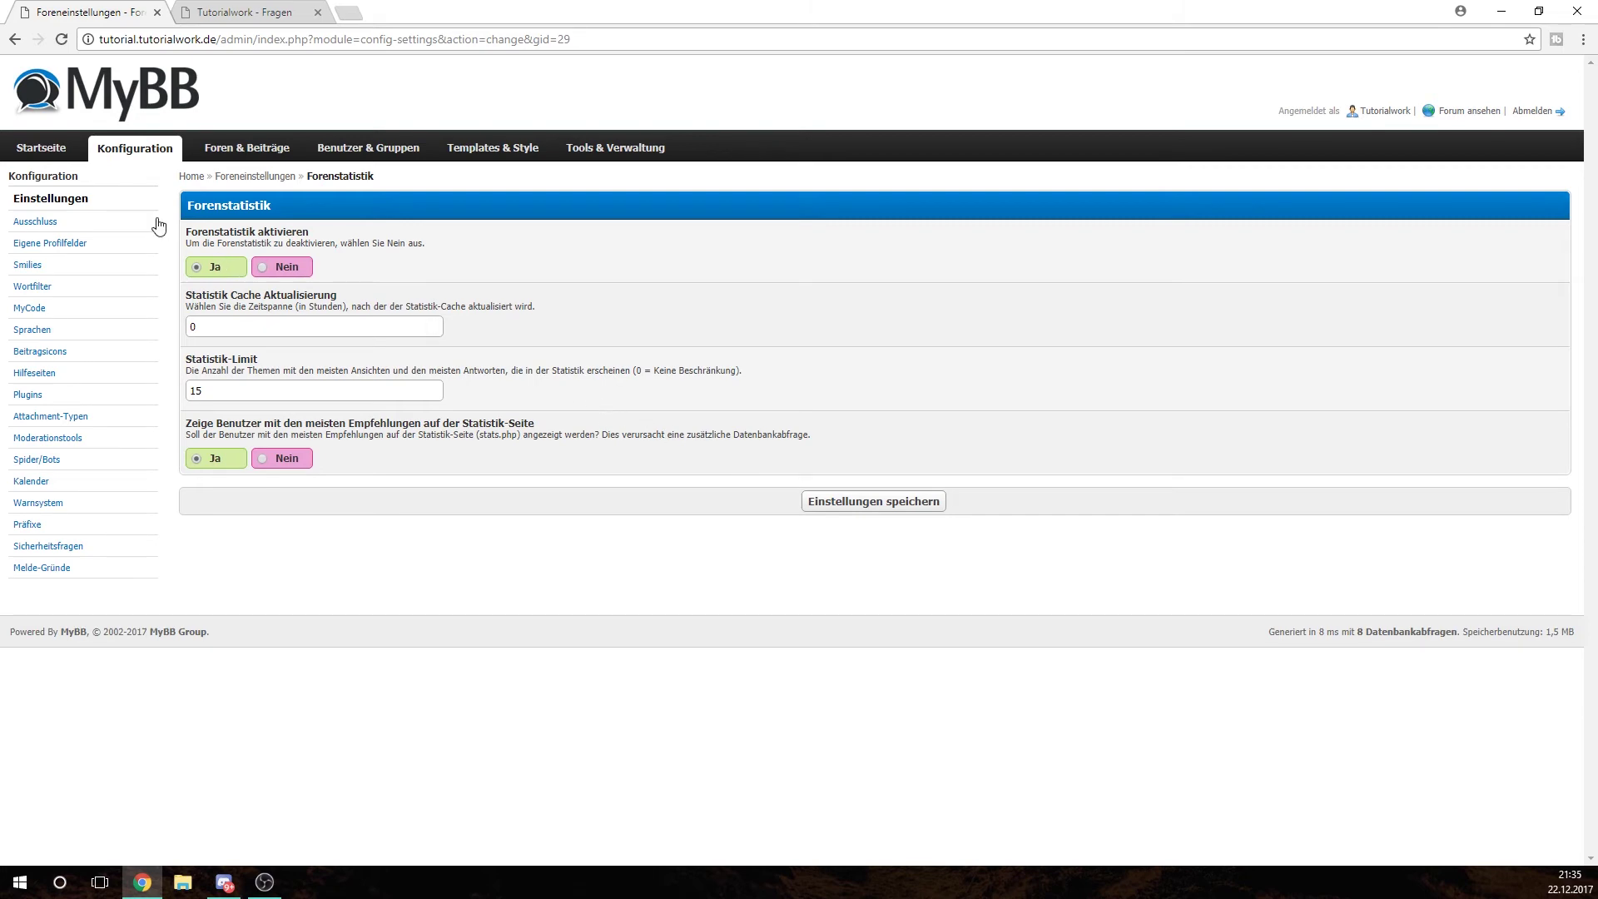
click(117, 204)
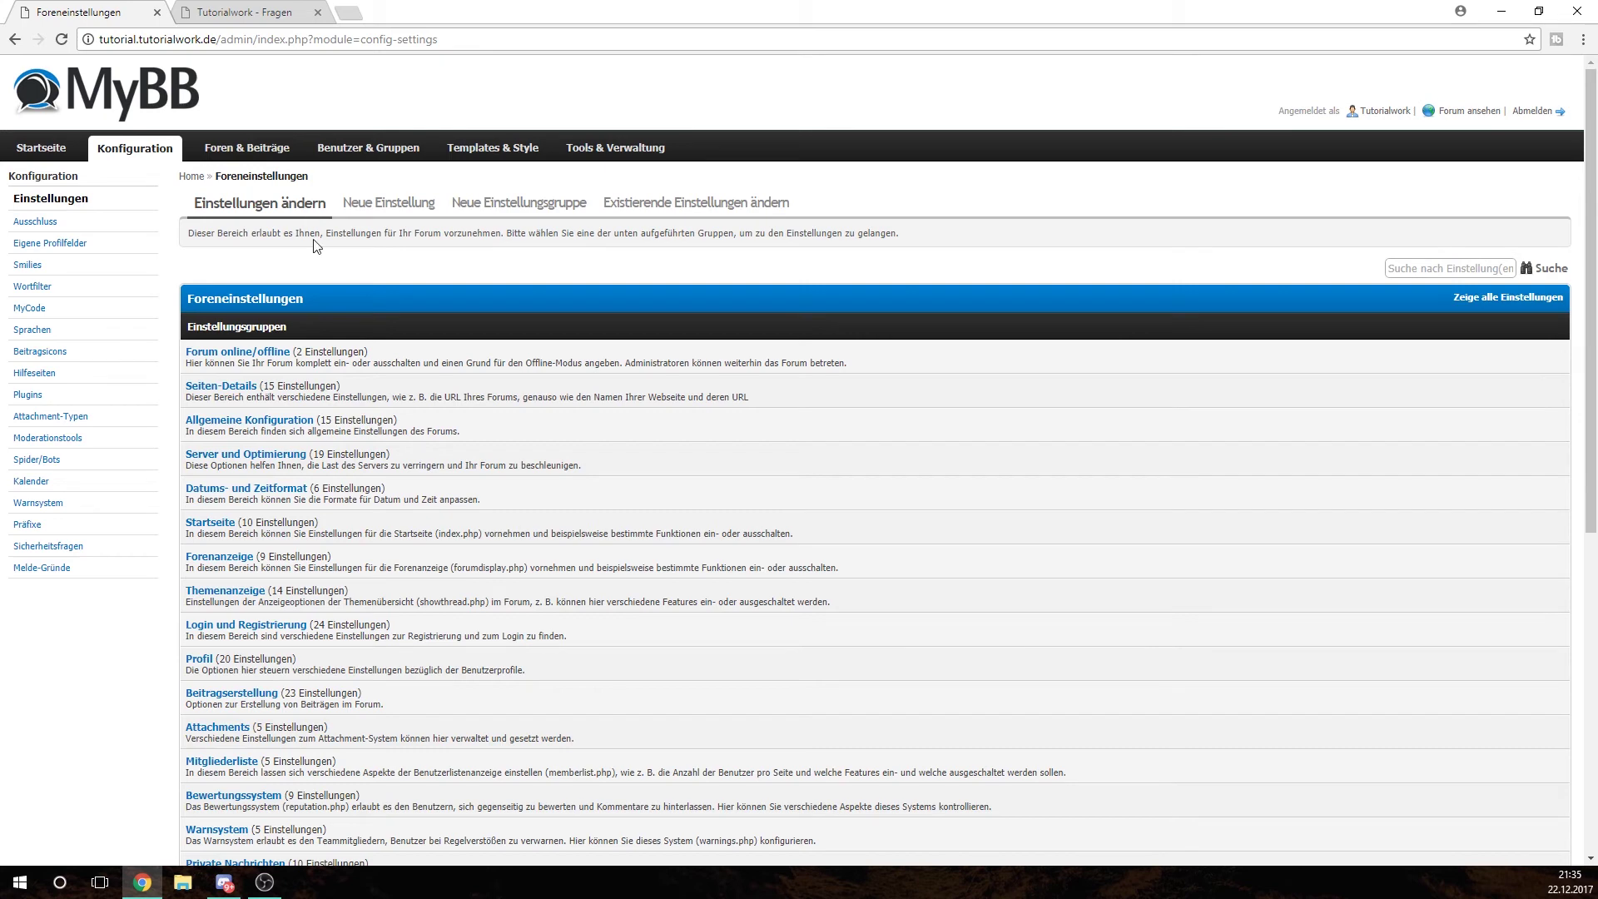
- Inspect the author's user title in the public "Hallo Welt" thread and return to the admin panel
click(237, 10)
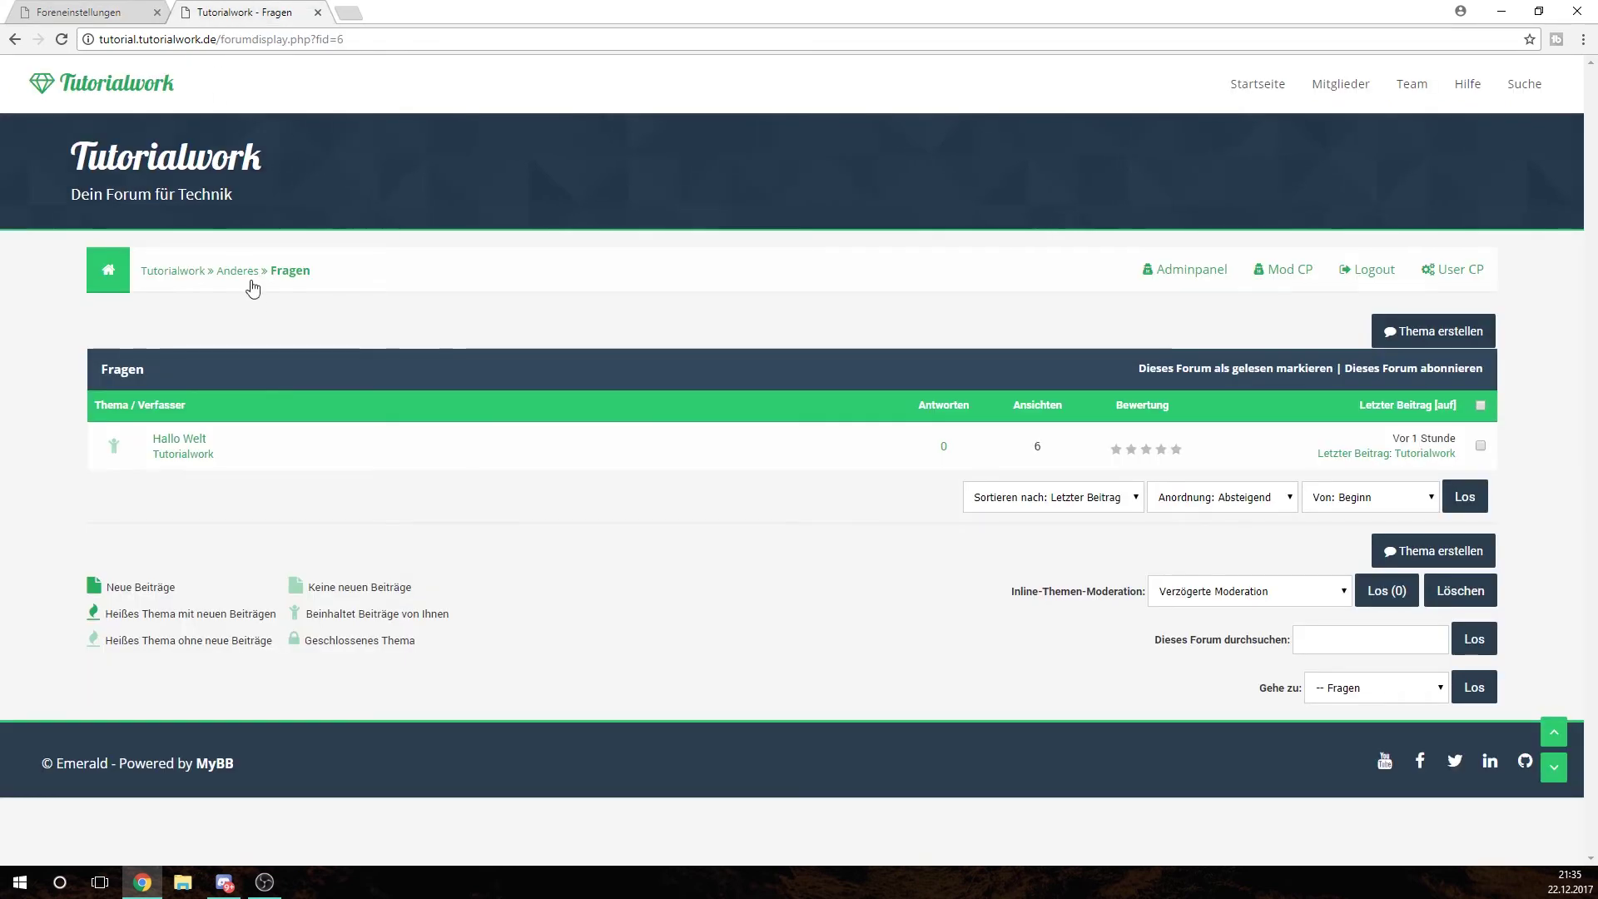
click(188, 439)
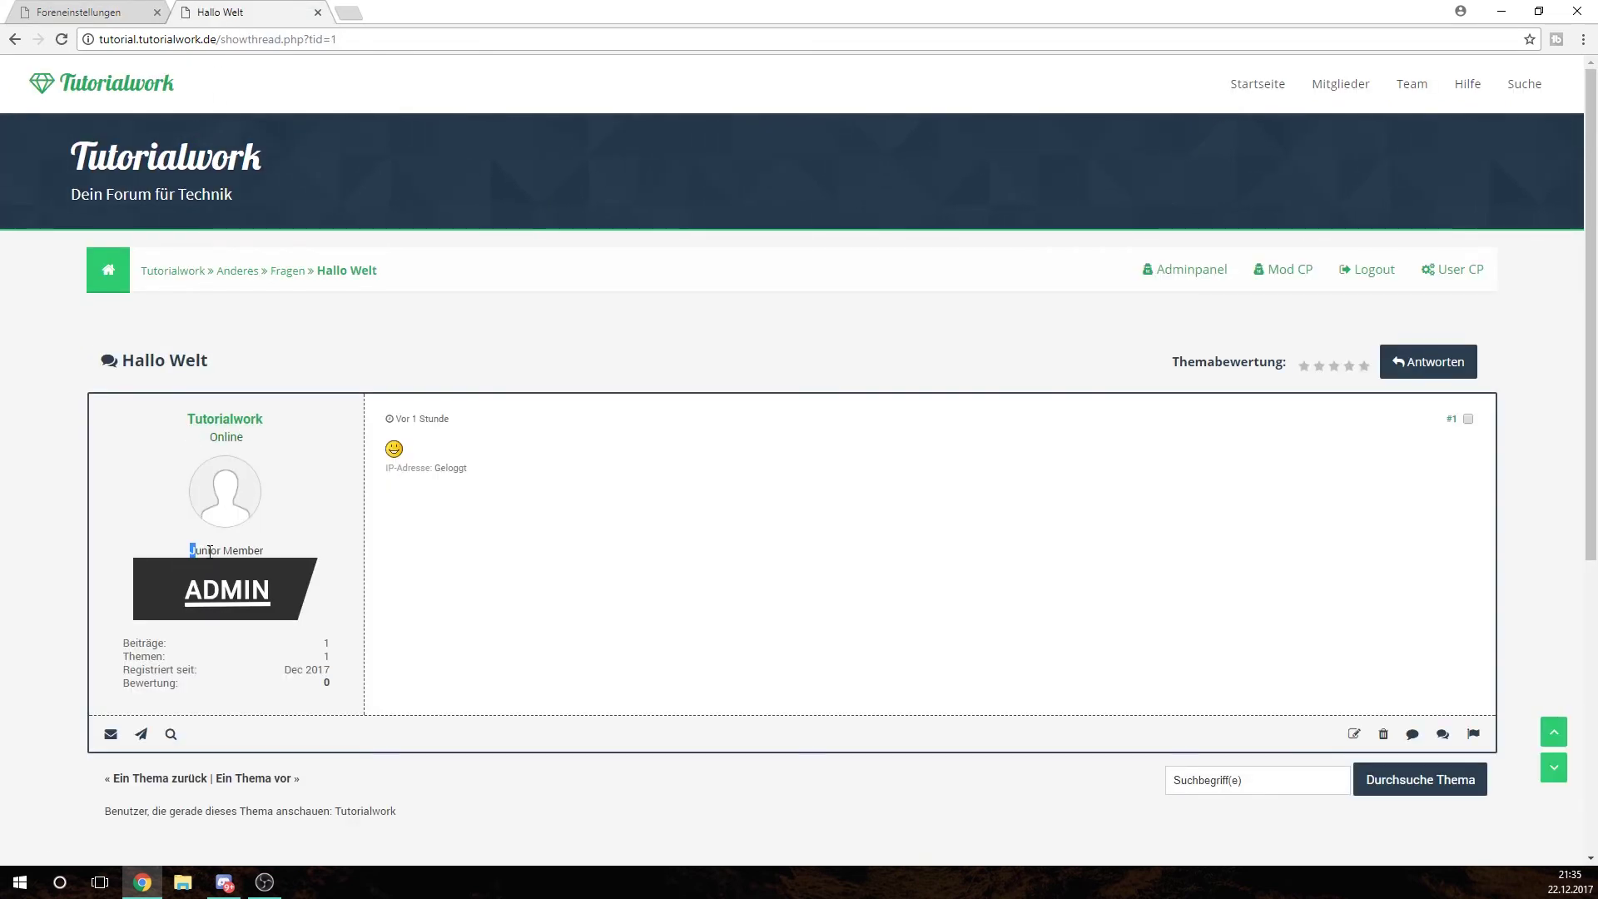
click(87, 11)
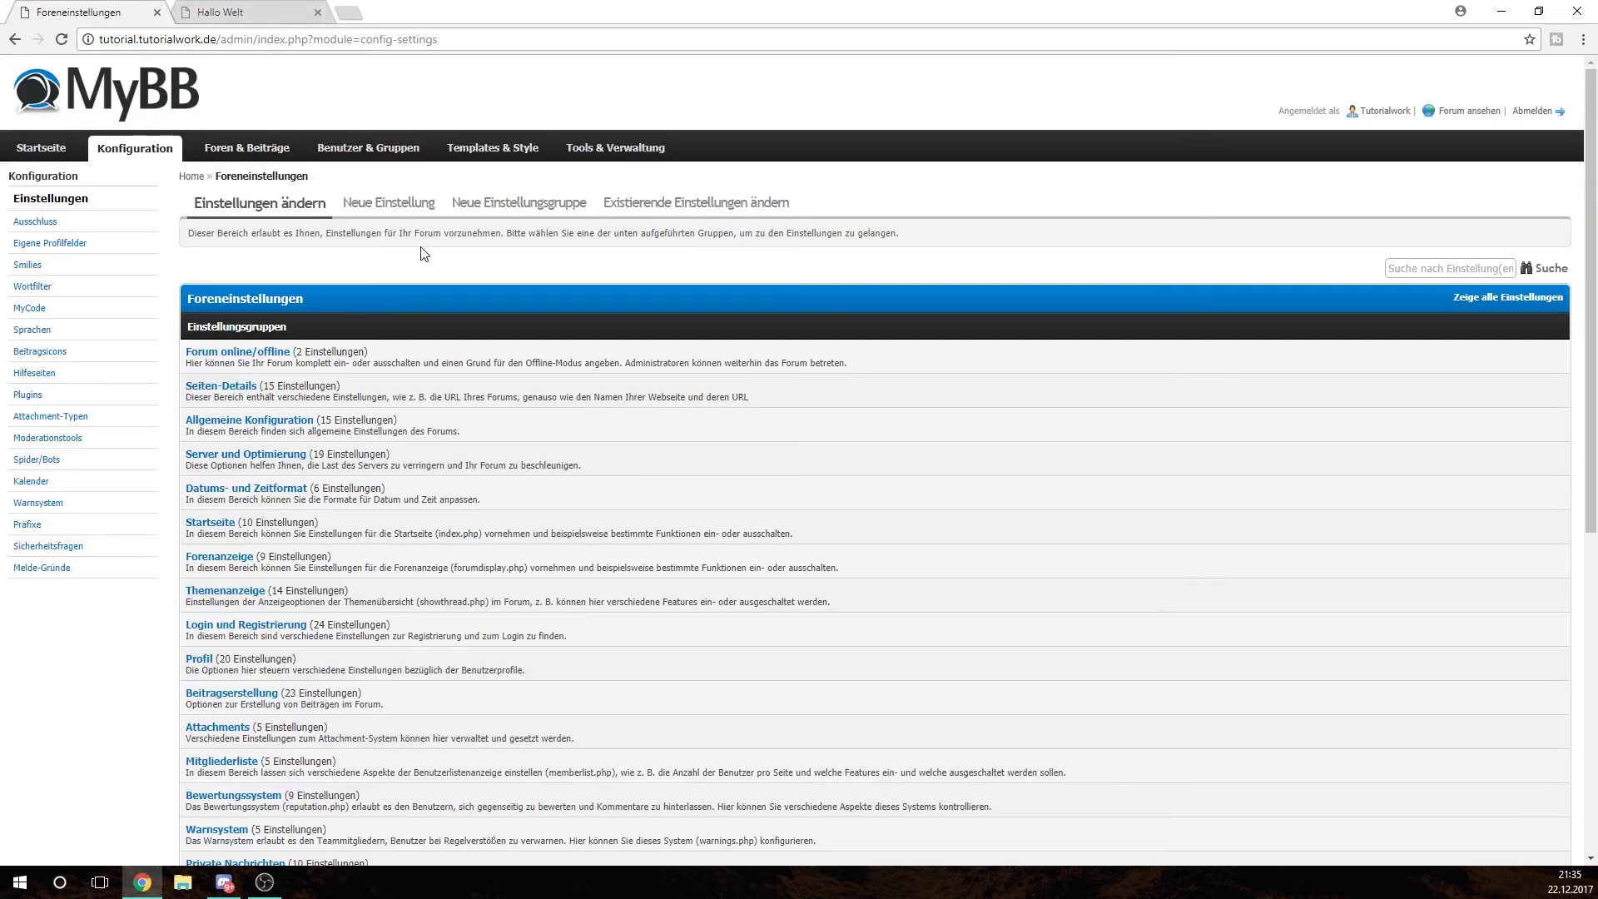
- Open the Benutzertitel management for users and compare its minimum post counts with the author's title in the "Hallo Welt" thread
click(398, 147)
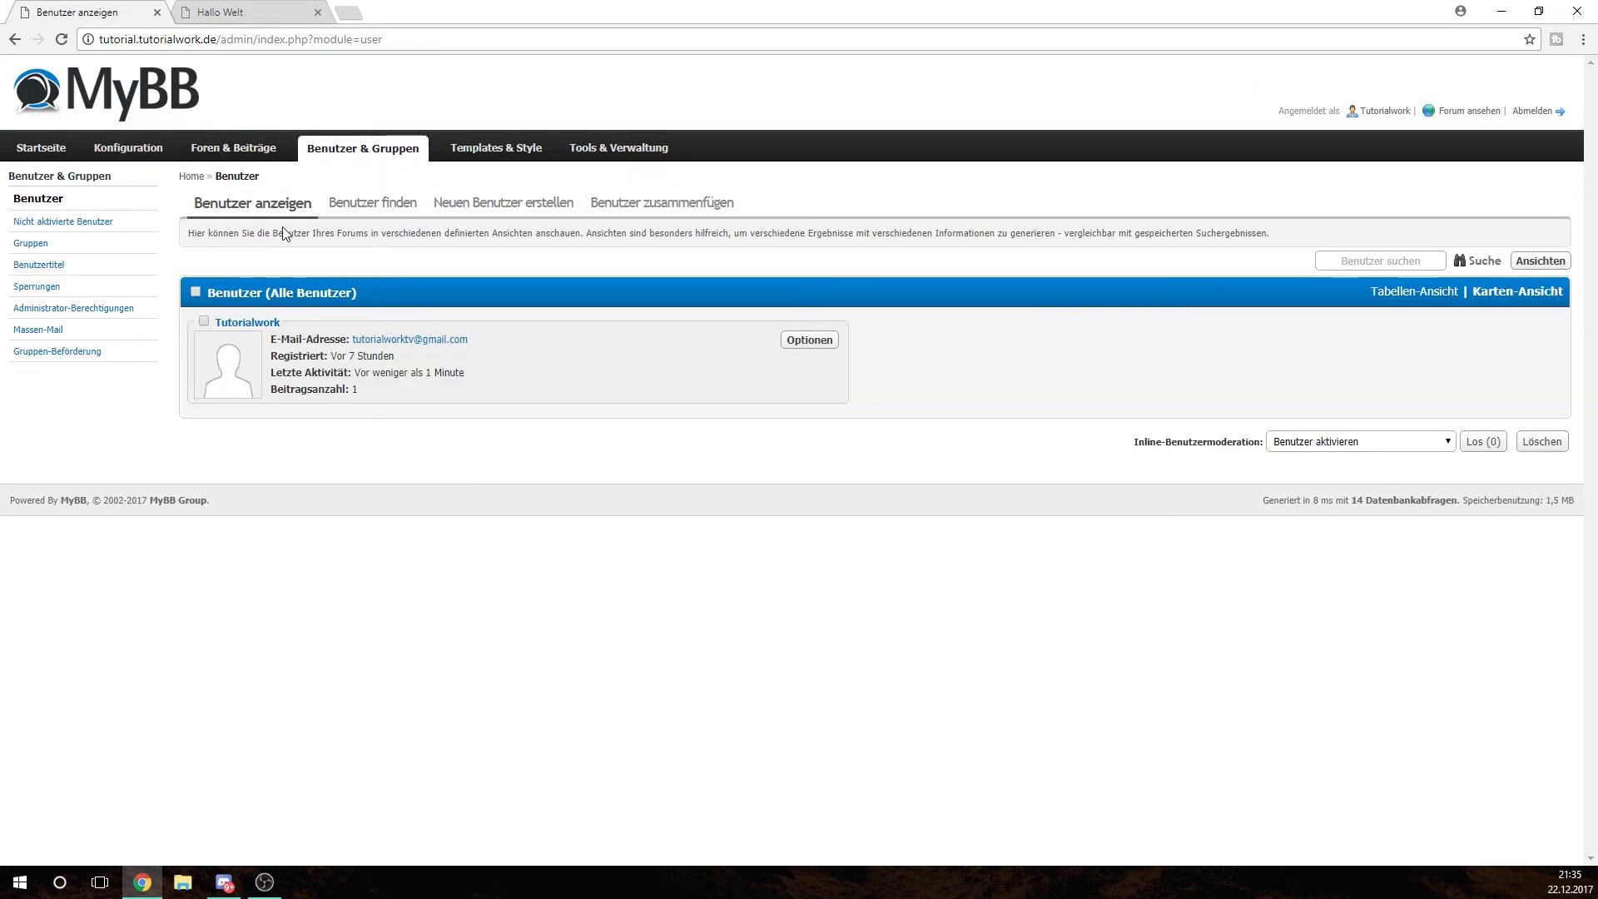
click(104, 268)
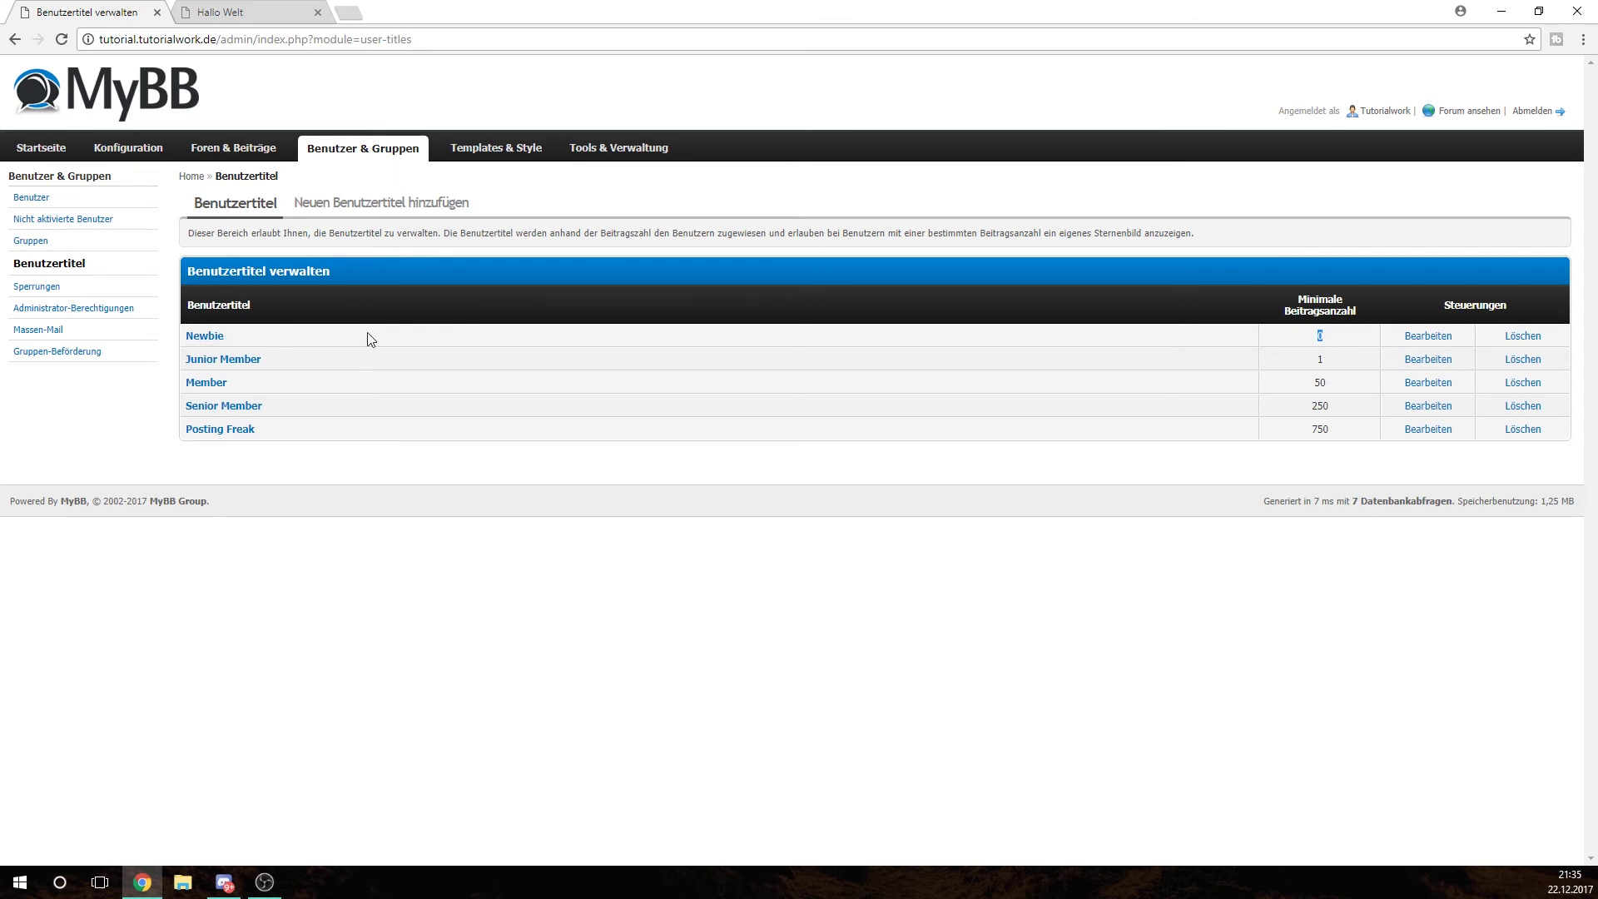
click(1310, 366)
click(213, 7)
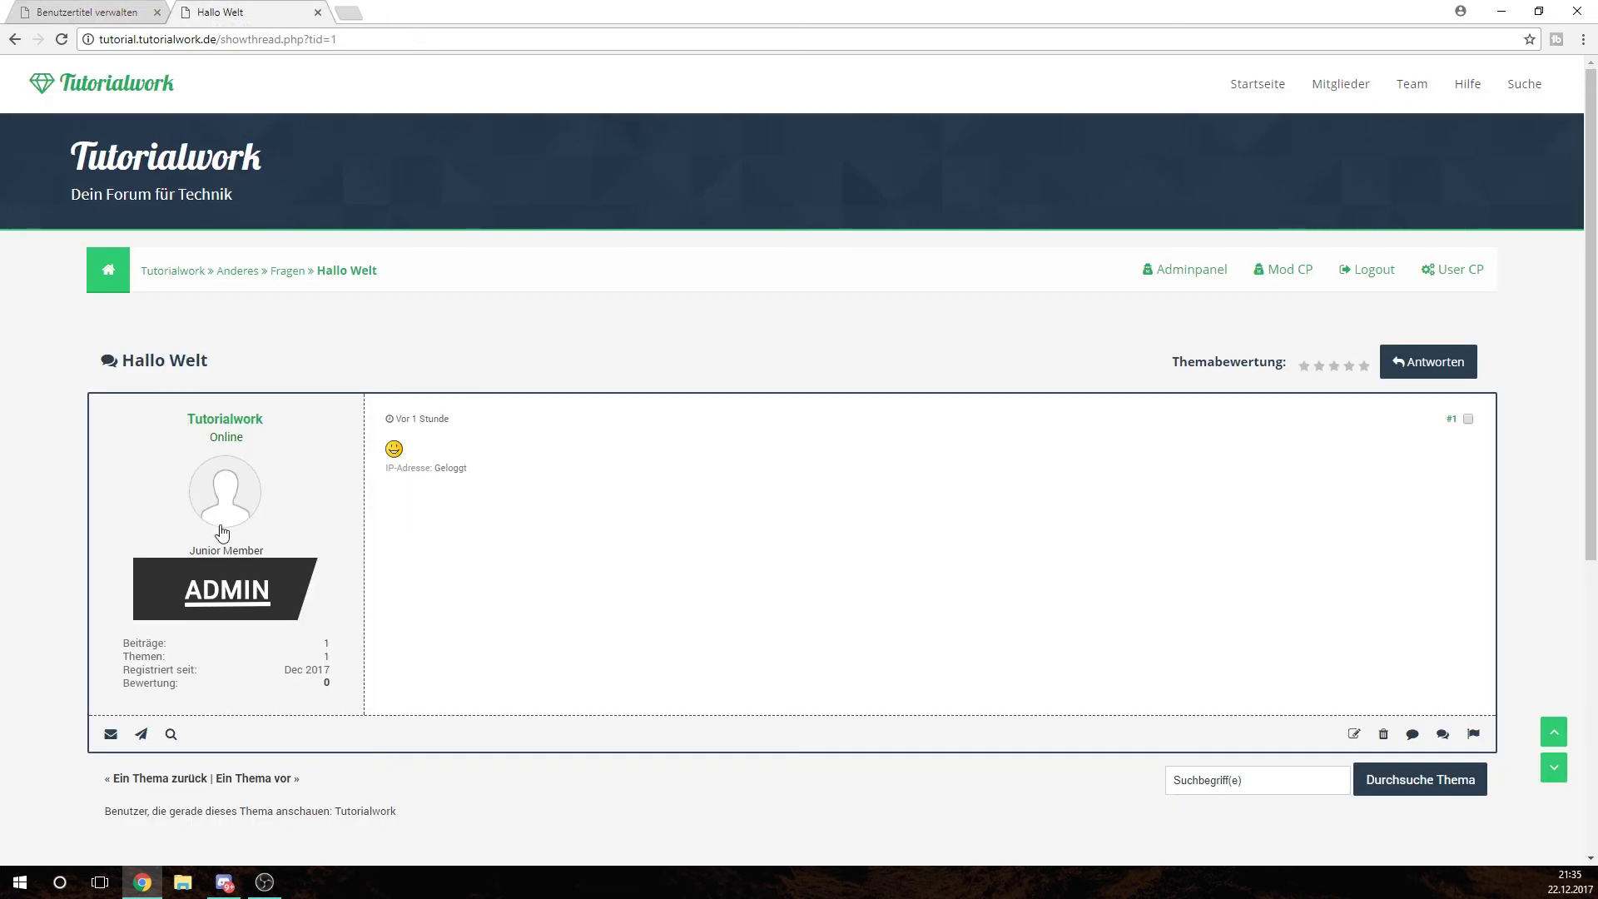
click(60, 8)
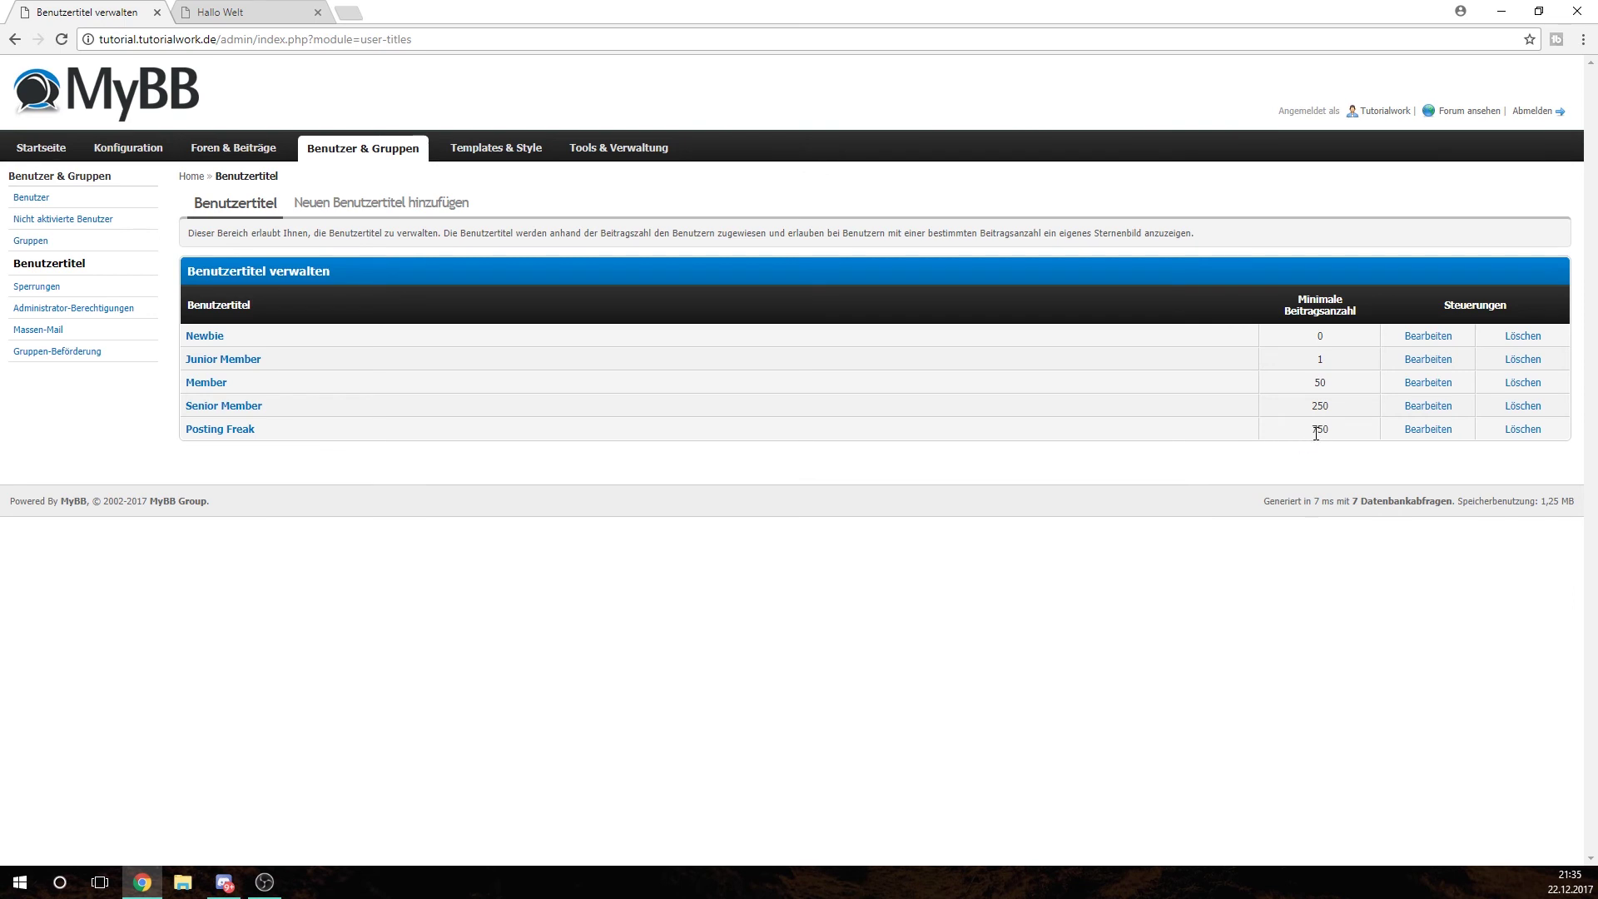
key(F5)
- Rename the user title "Newbie" as "Neuling", set its number of stars to 0 and save it
click(1428, 335)
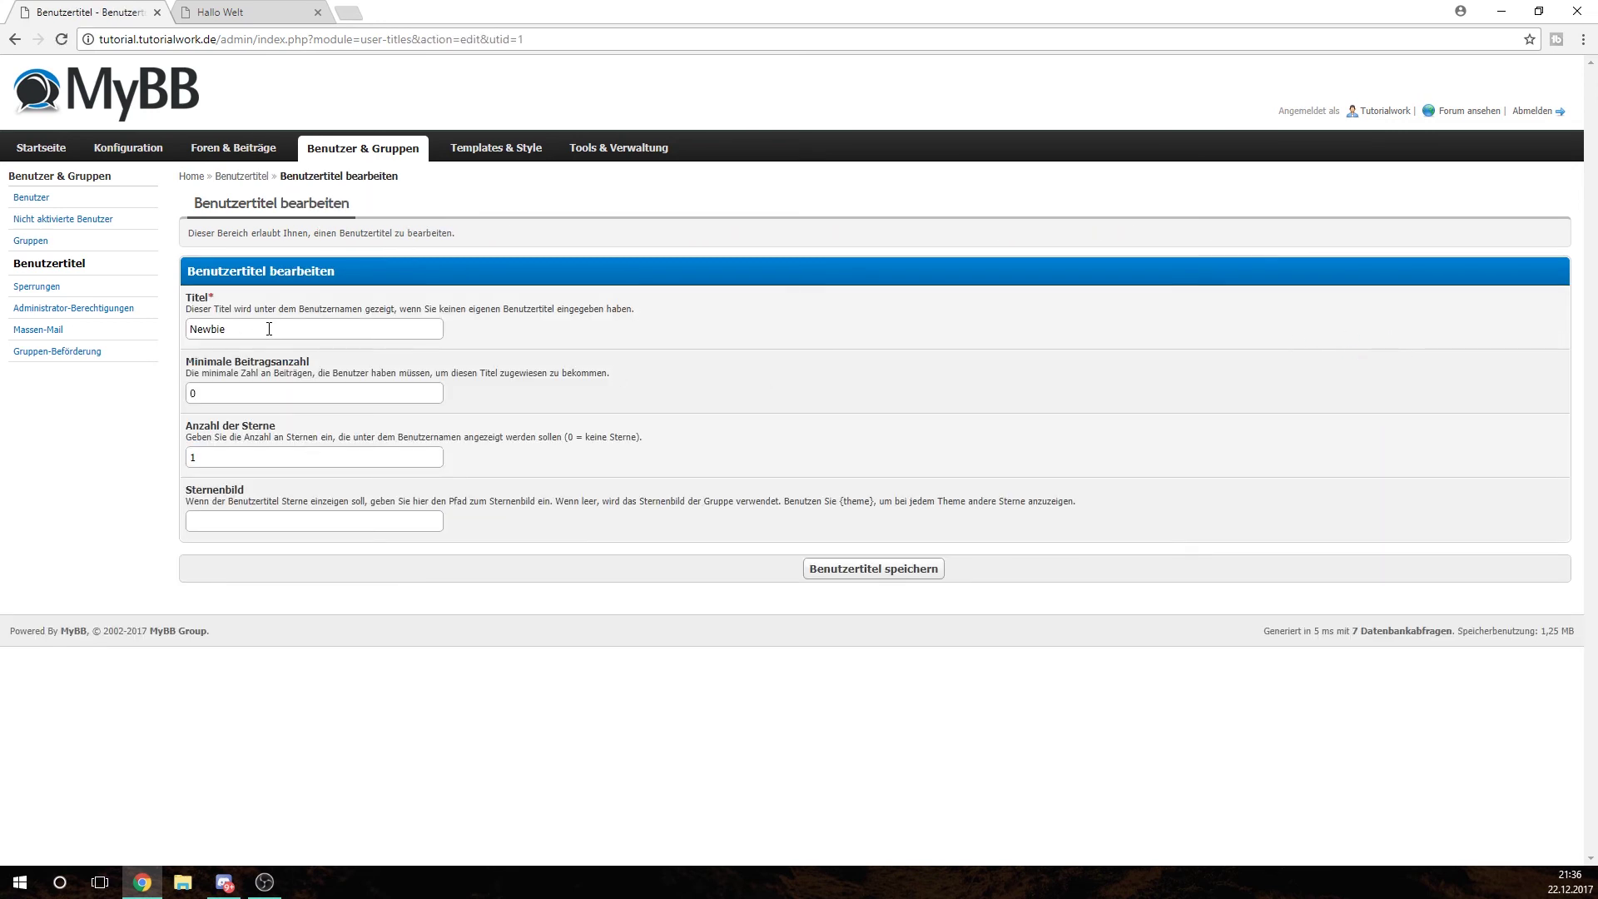
drag(366, 329, 104, 340)
text(Neuling)
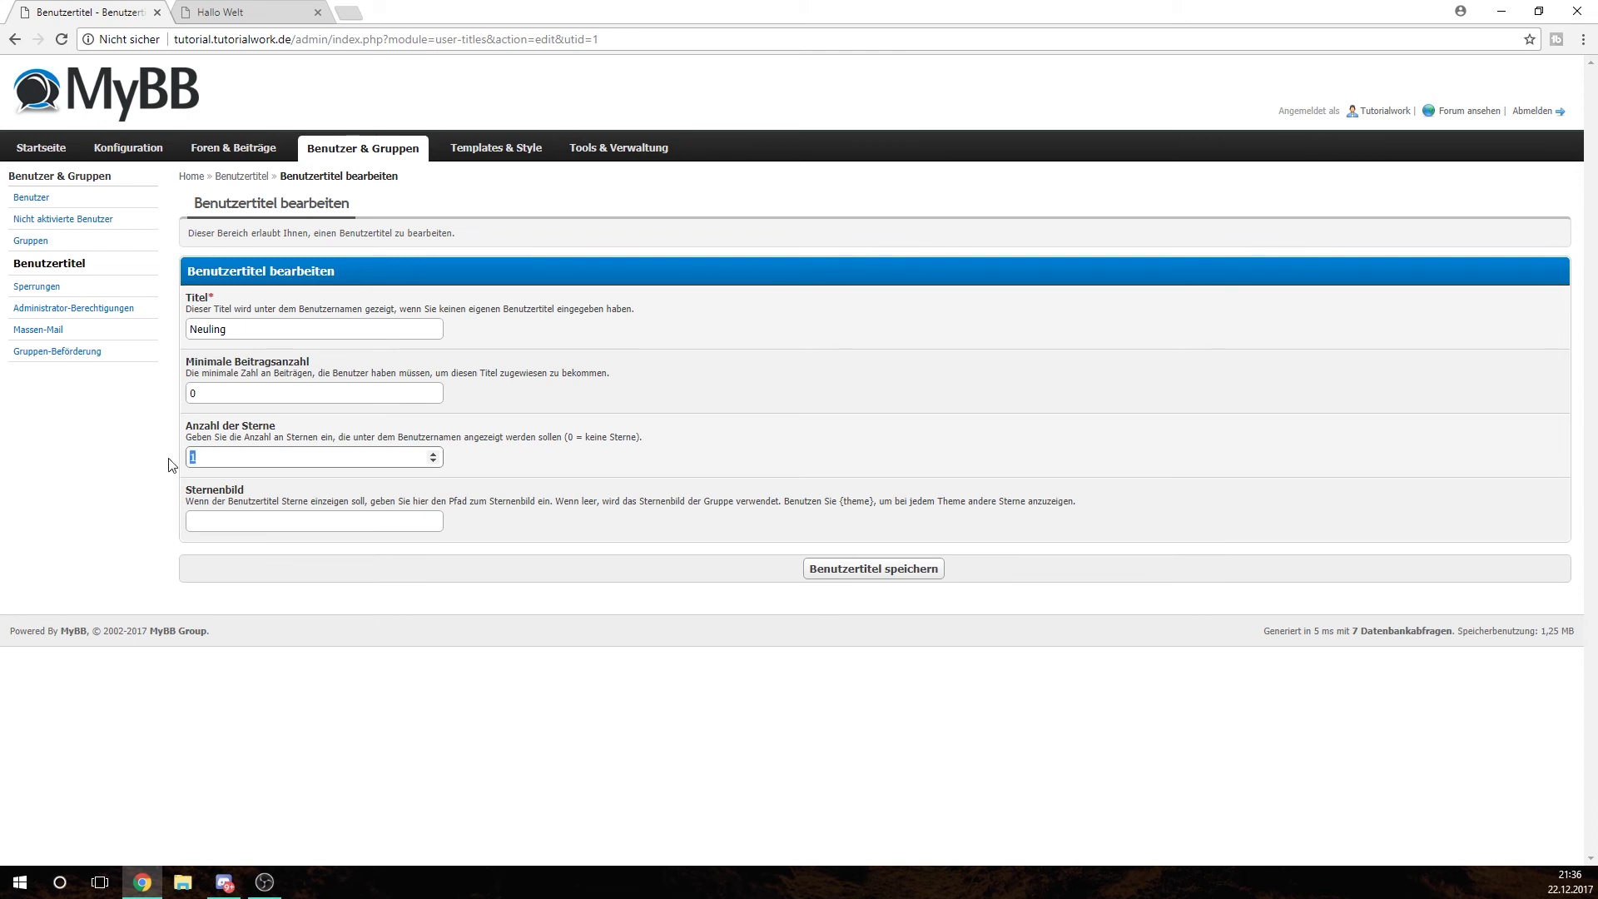
click(270, 520)
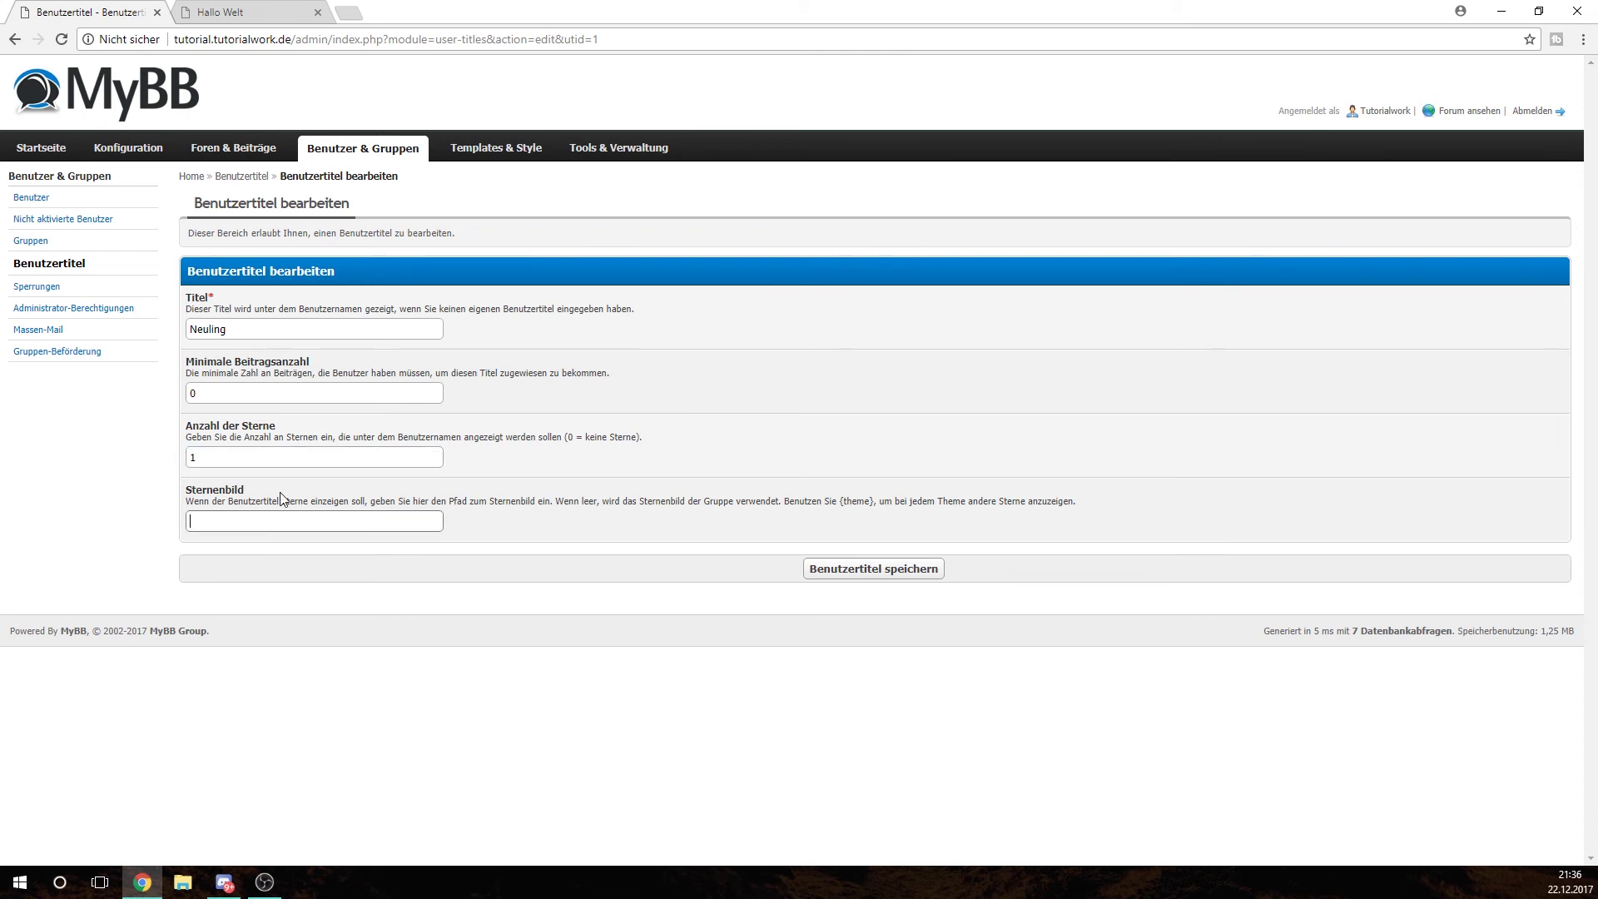
double_click(285, 457)
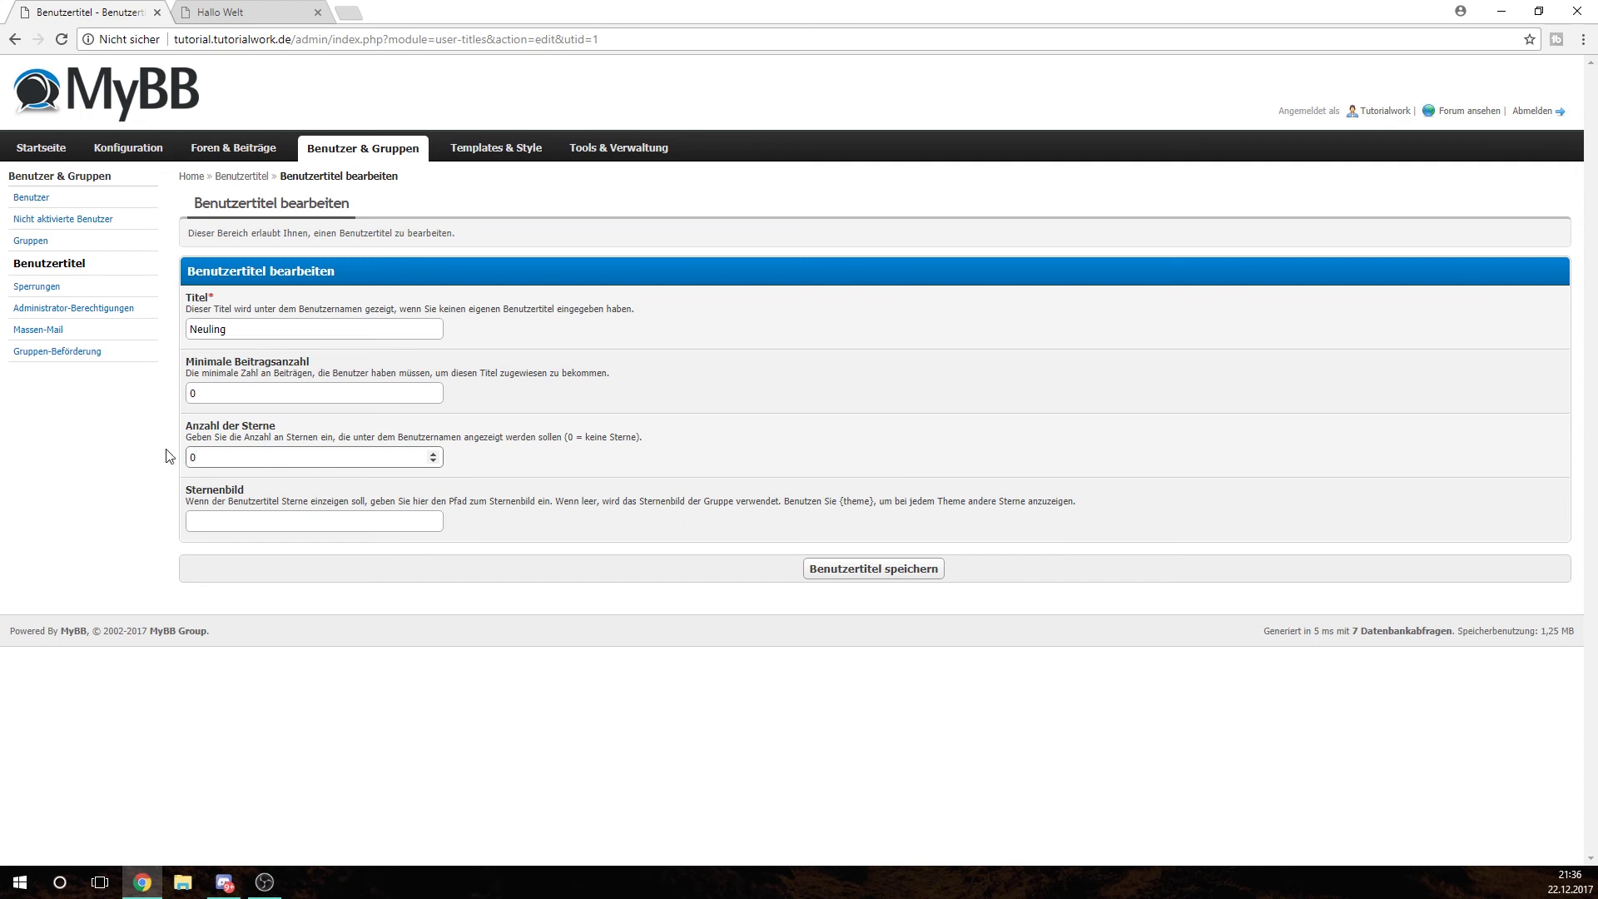
drag(185, 437, 614, 437)
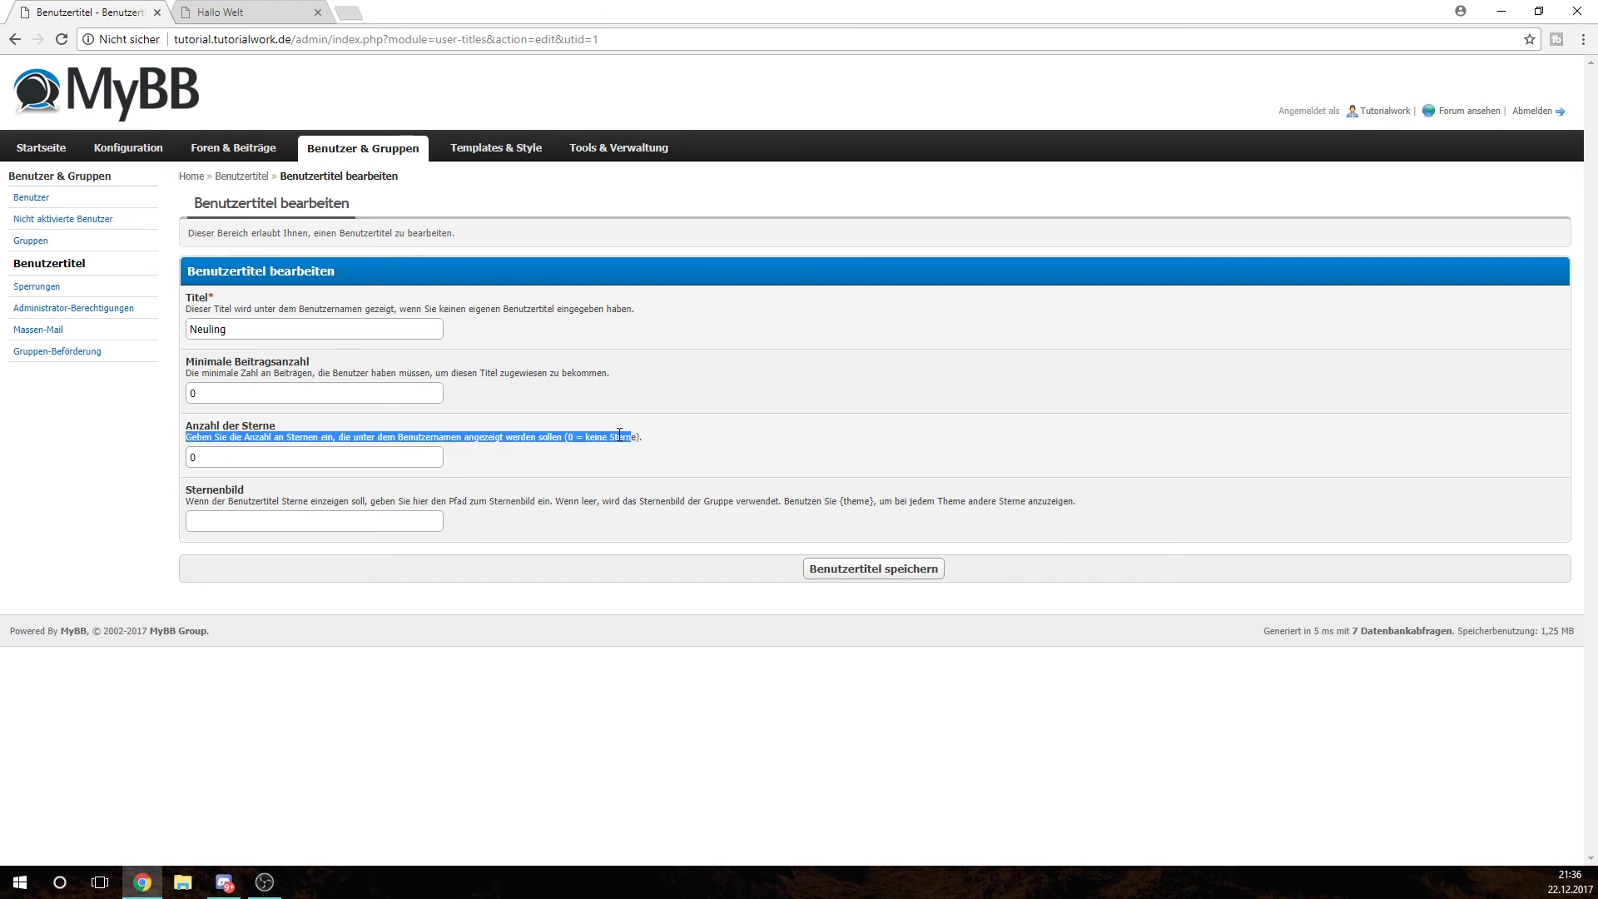
click(643, 443)
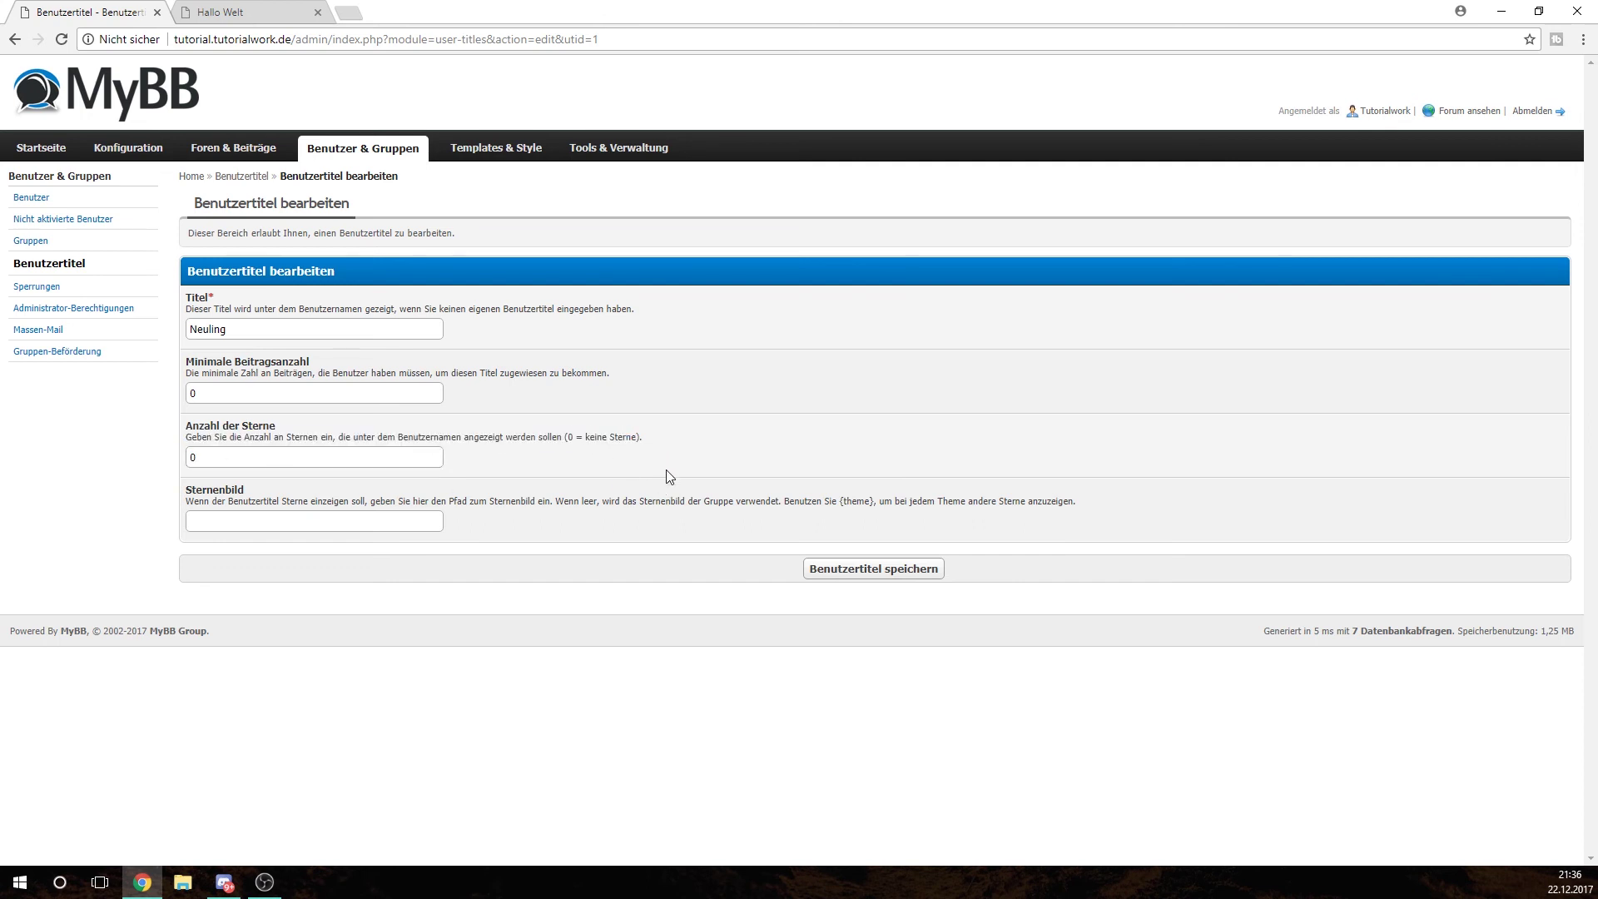
click(903, 576)
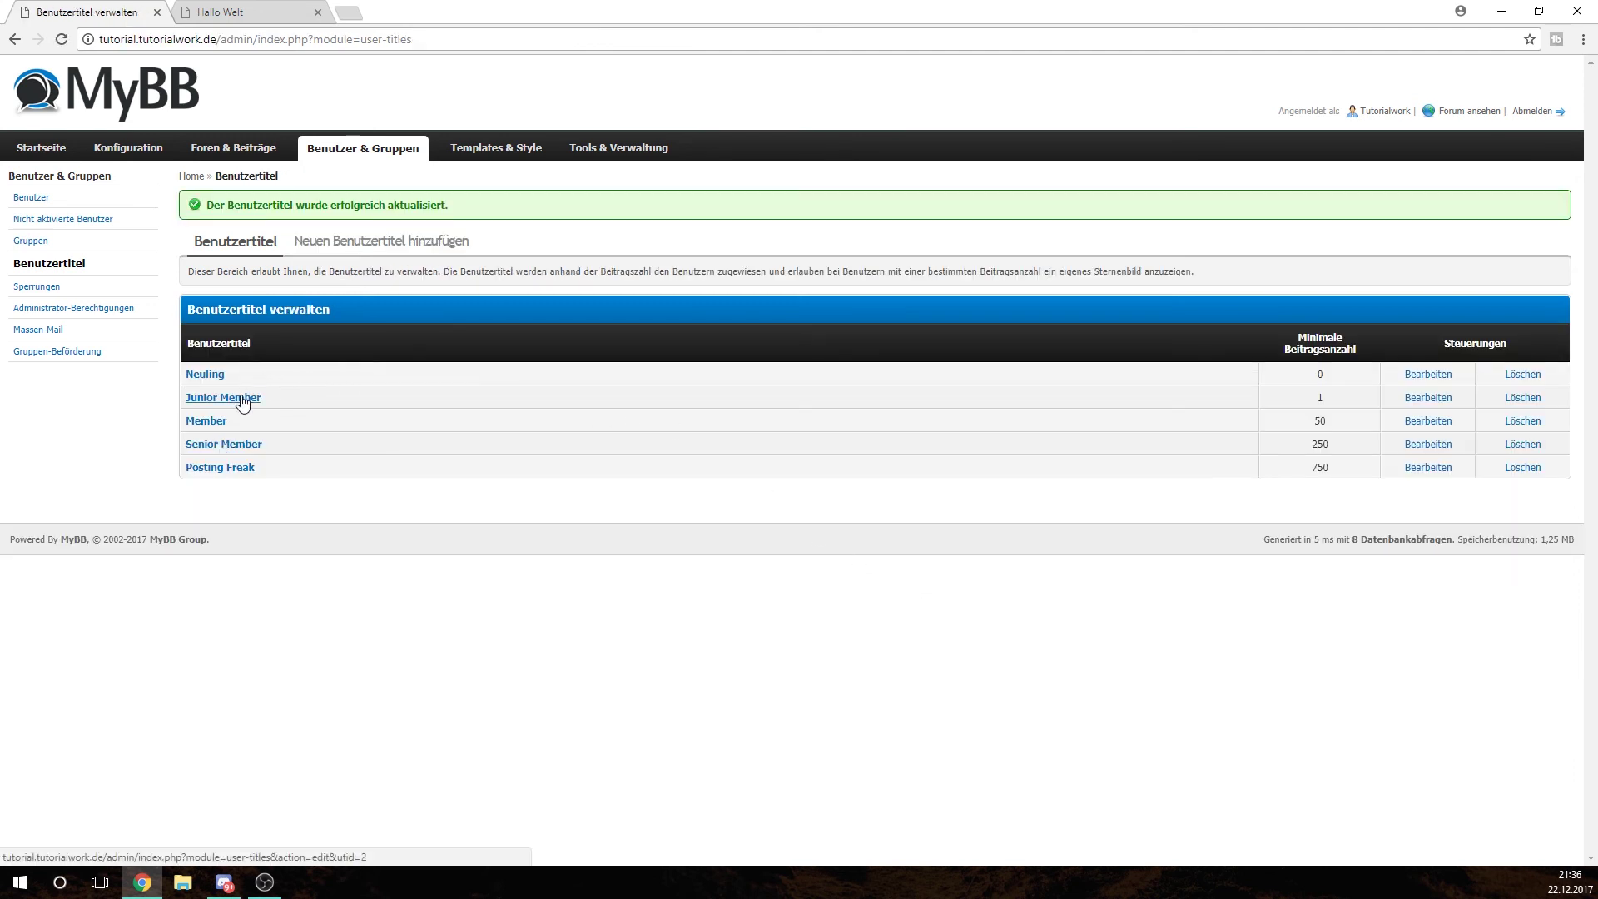
- Rename the user title "Junior Member" as "Mitglied" and save it
click(1427, 398)
drag(299, 329, 64, 317)
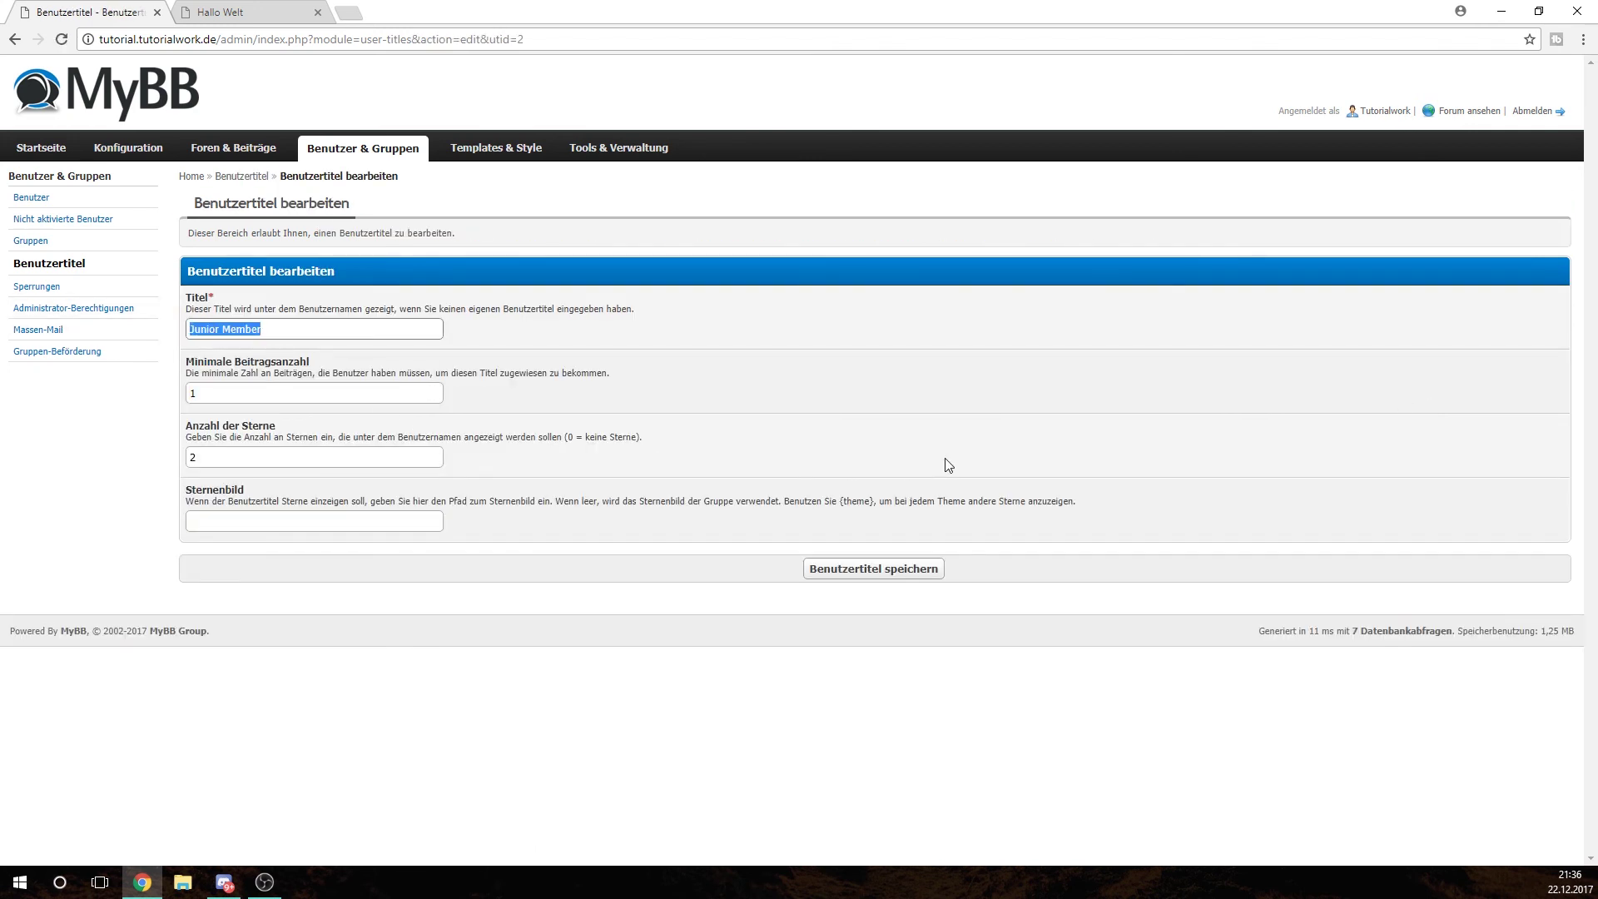
text(Mitglied)
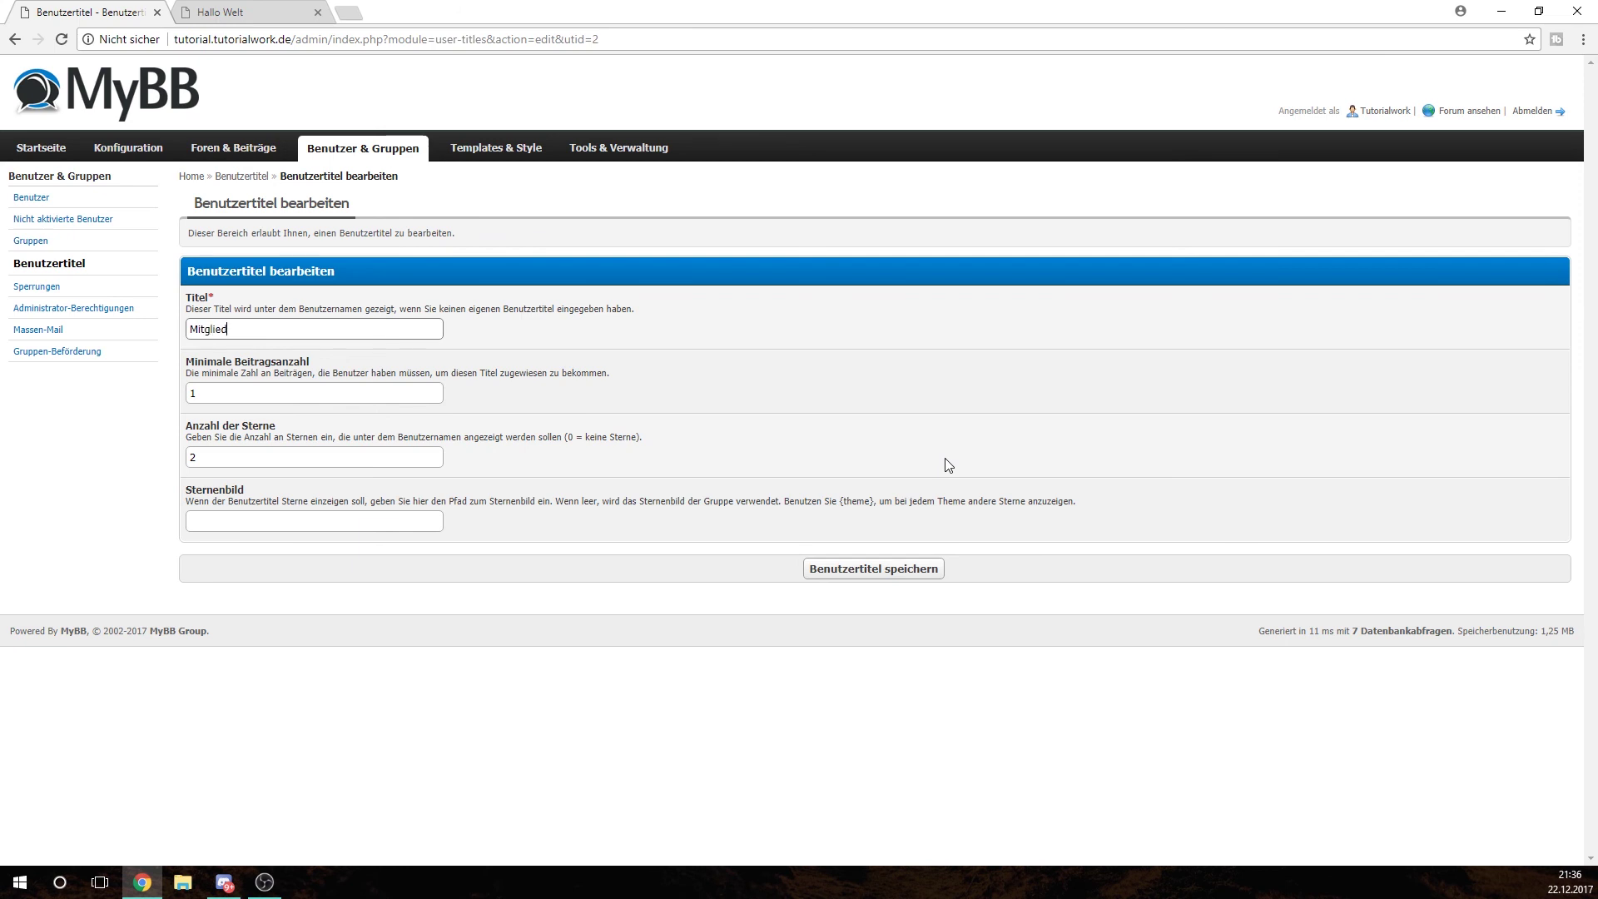
click(897, 571)
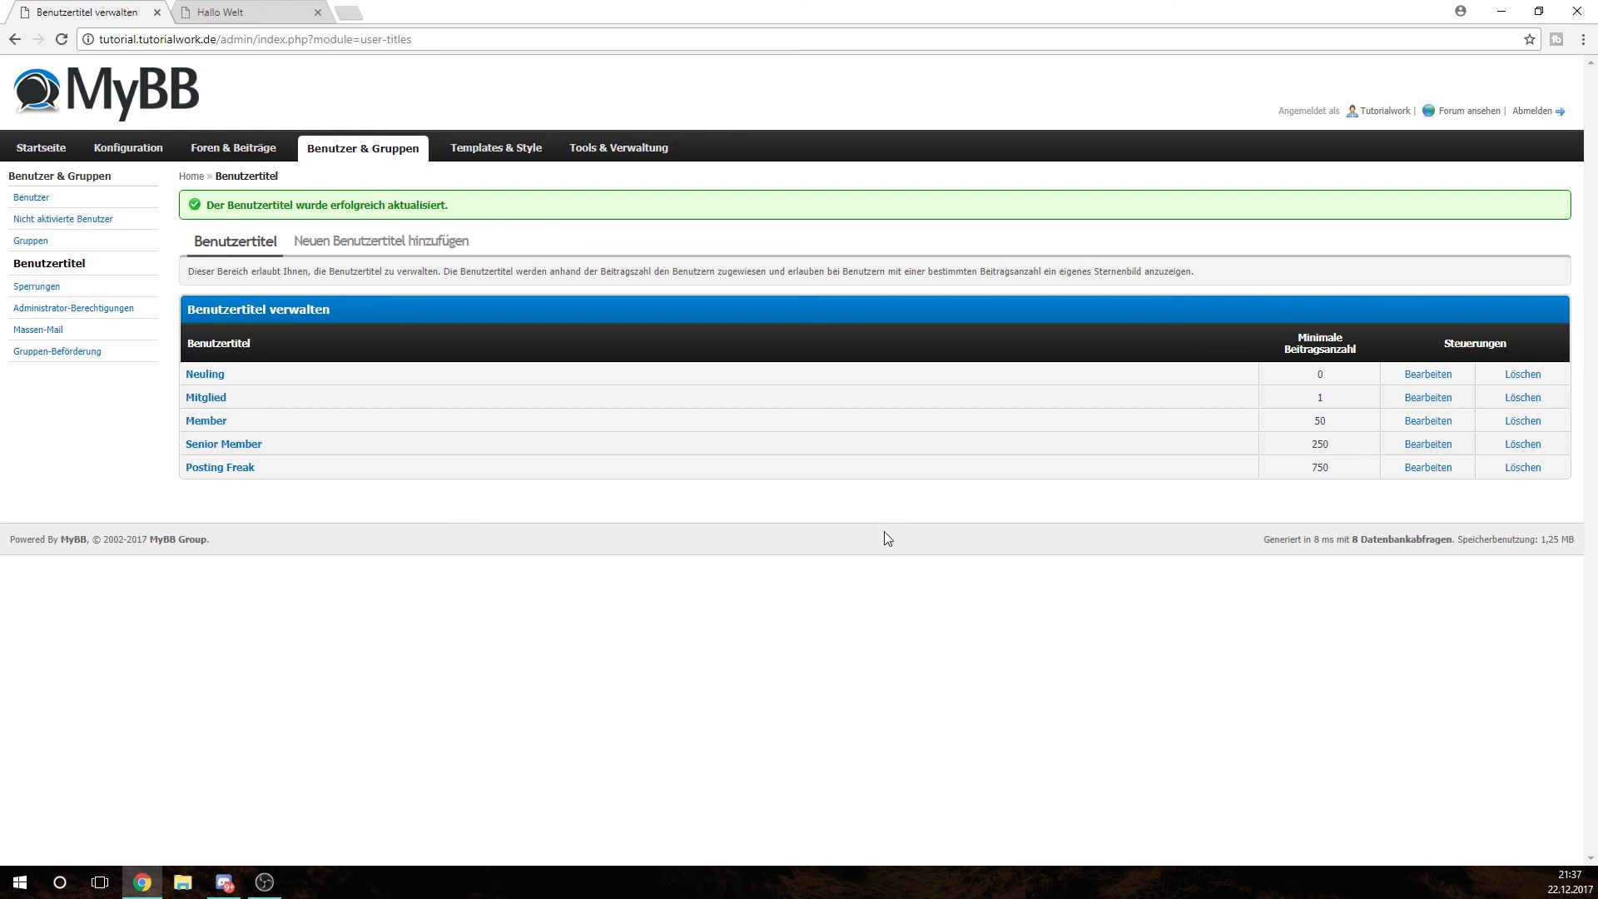
- Add a new user title "Aktiver" with a minimum of 10 posts and 0 stars, and save it
click(376, 242)
click(346, 321)
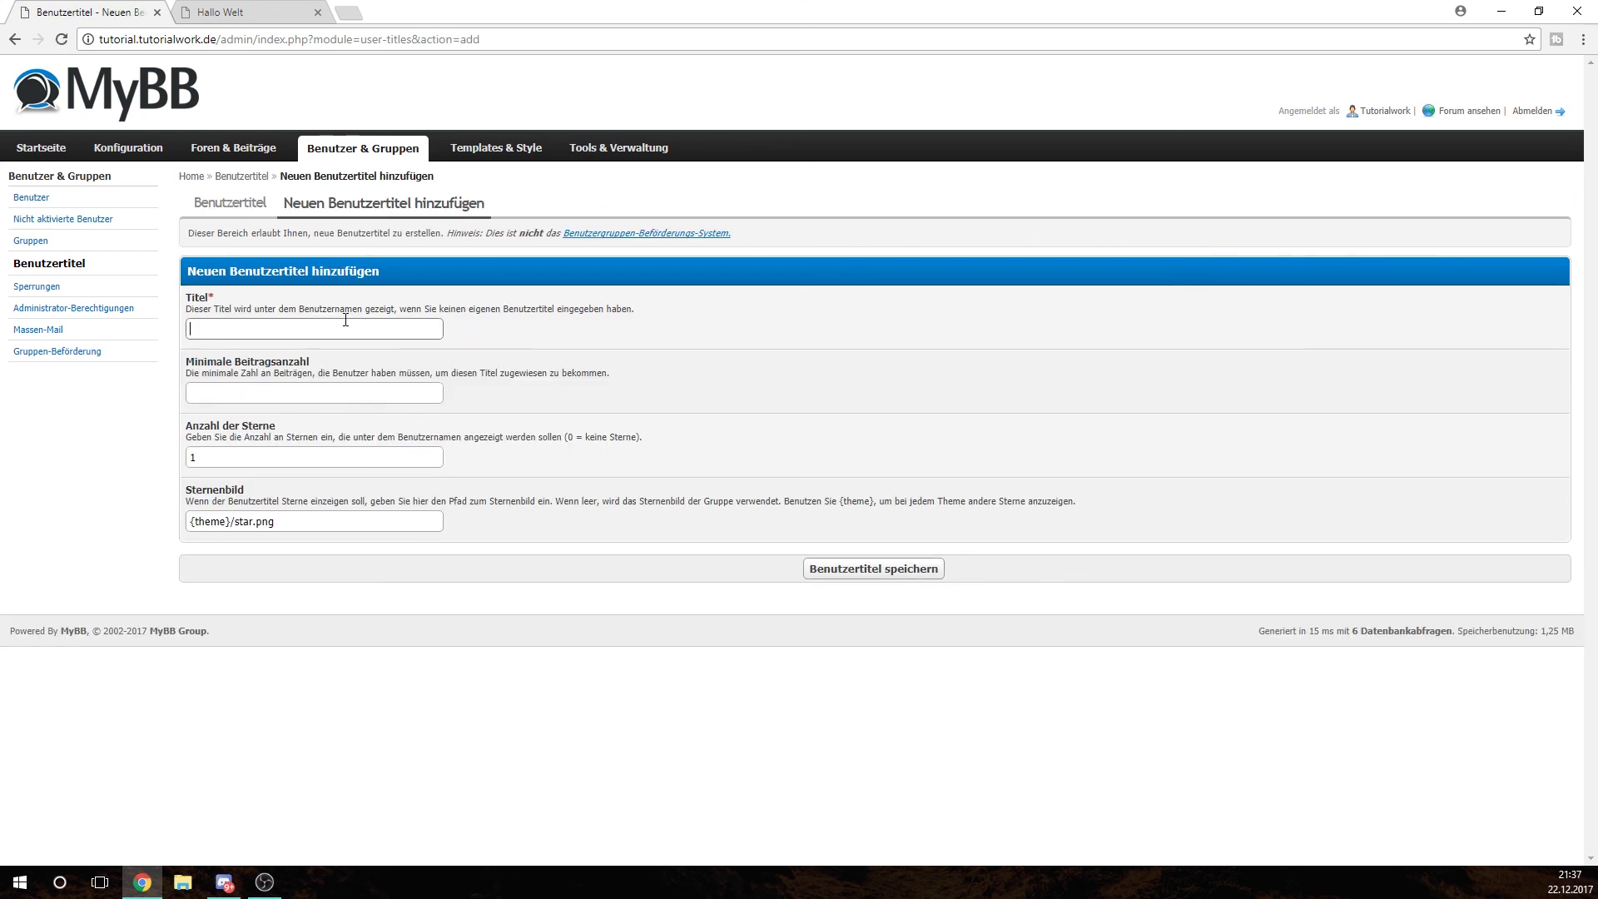
text(Aktiver)
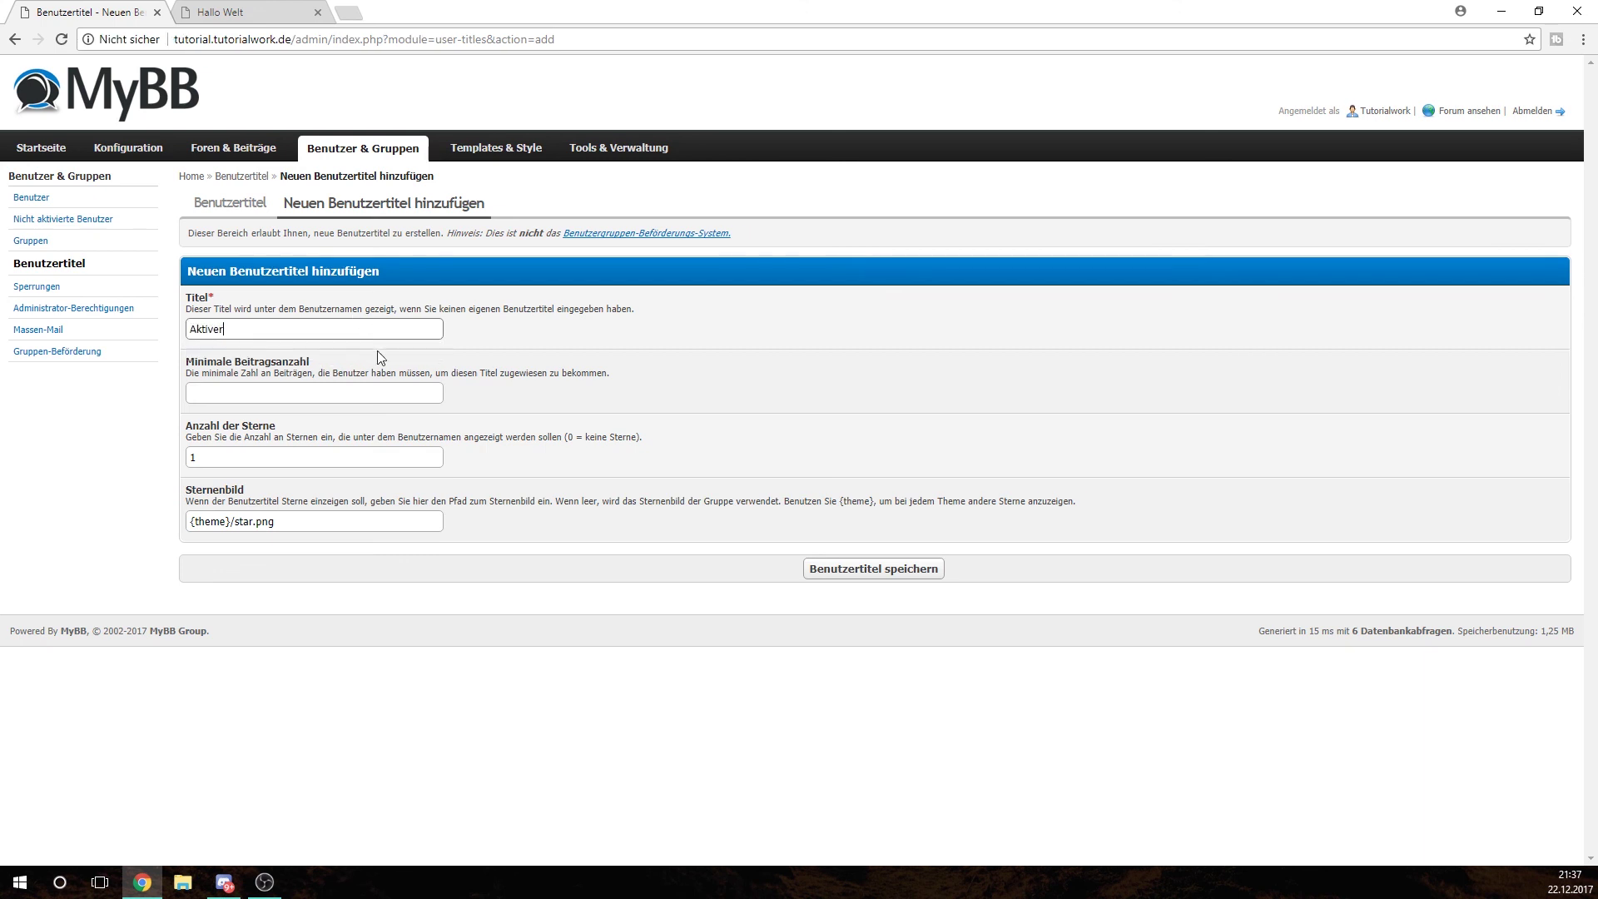
click(373, 394)
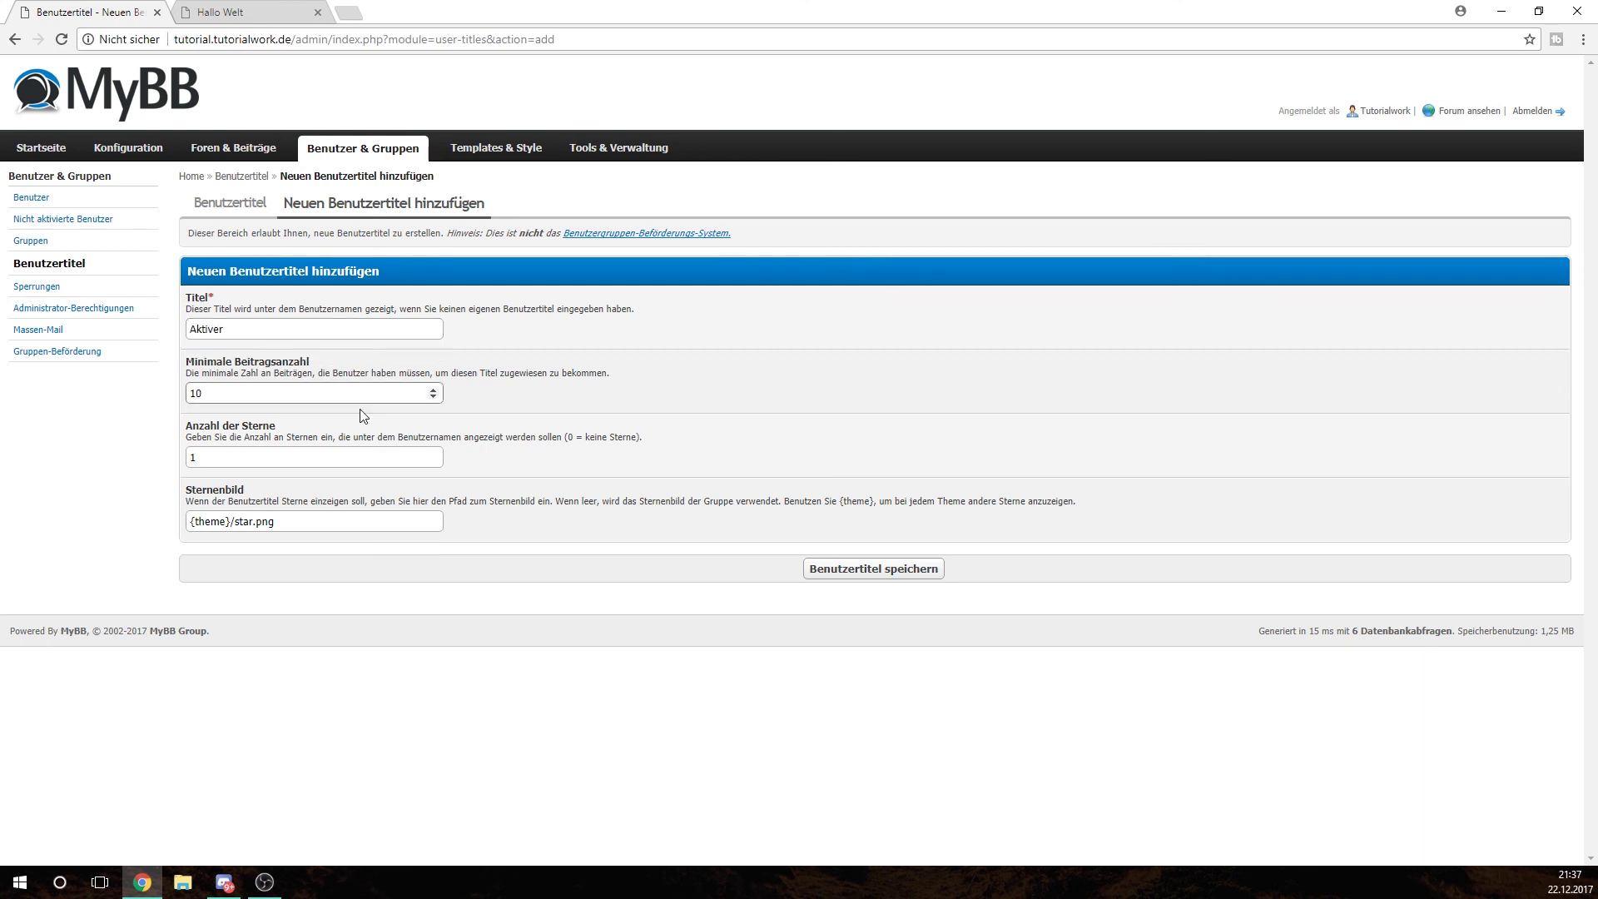
key(Tab)
text(0)
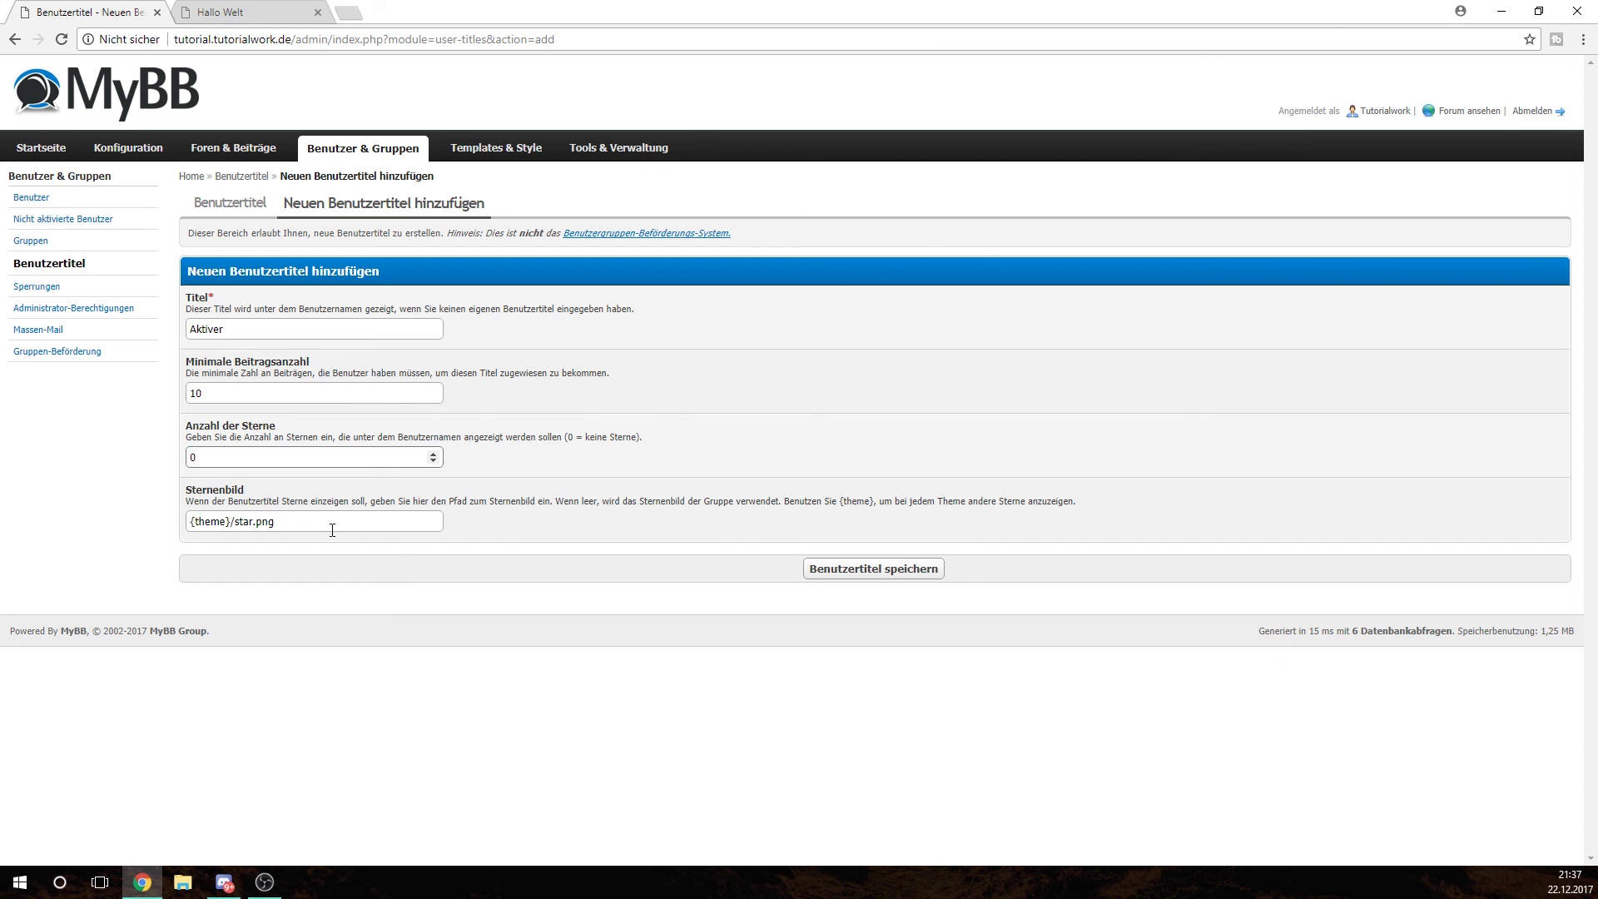
click(332, 524)
click(857, 575)
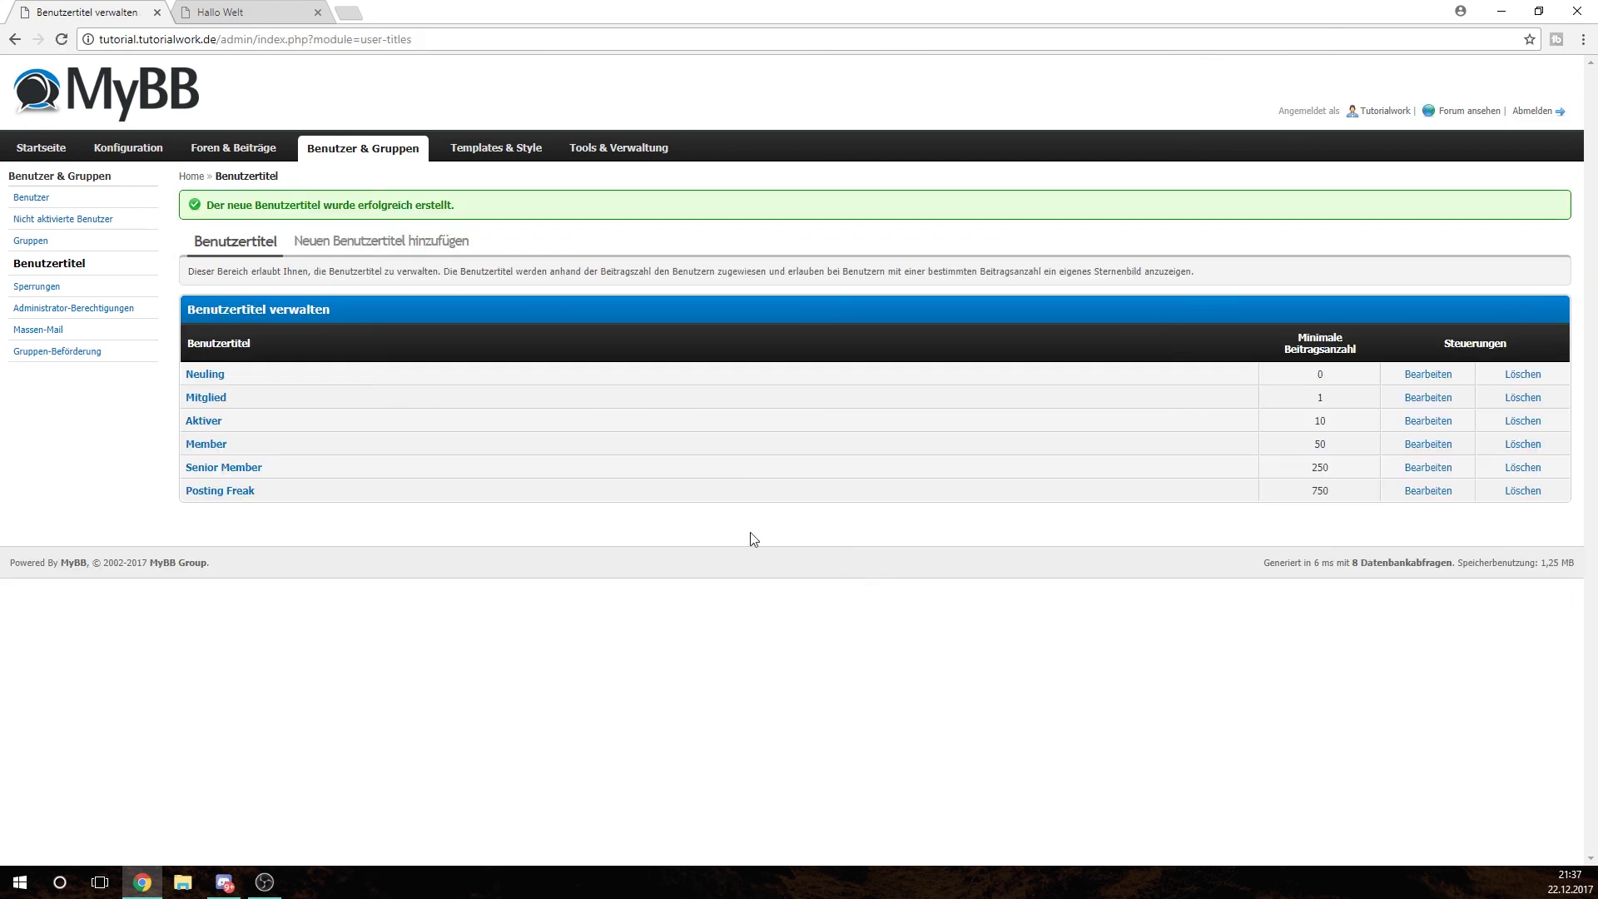
- Reload the public "Hallo Welt" thread and check the user title shown beneath the author's avatar
double_click(1321, 374)
click(246, 11)
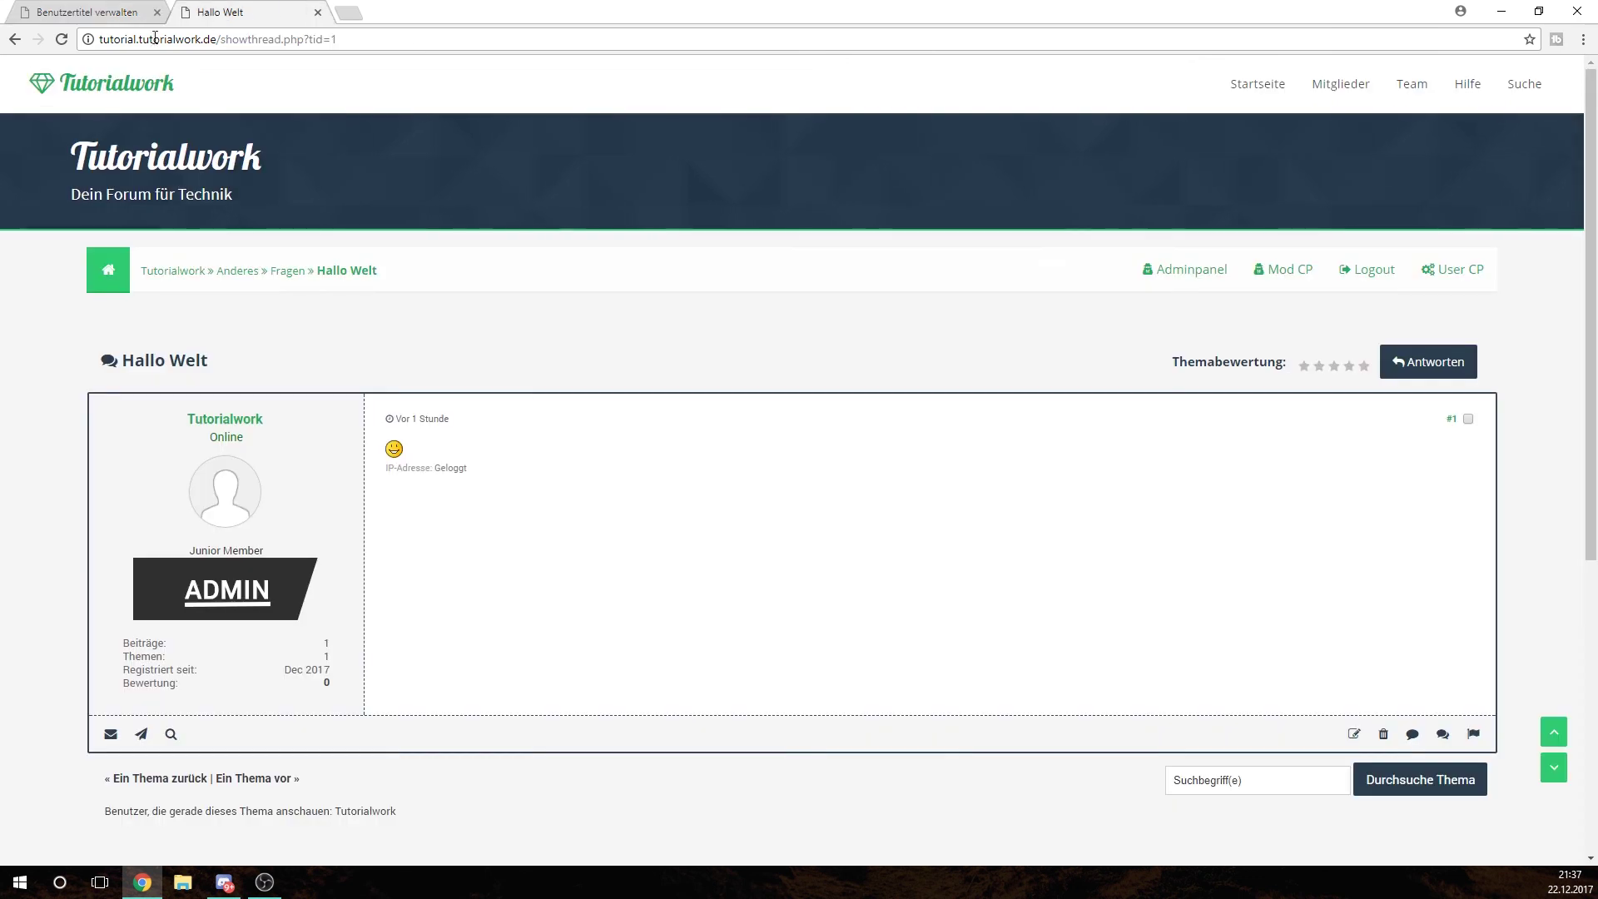
click(61, 40)
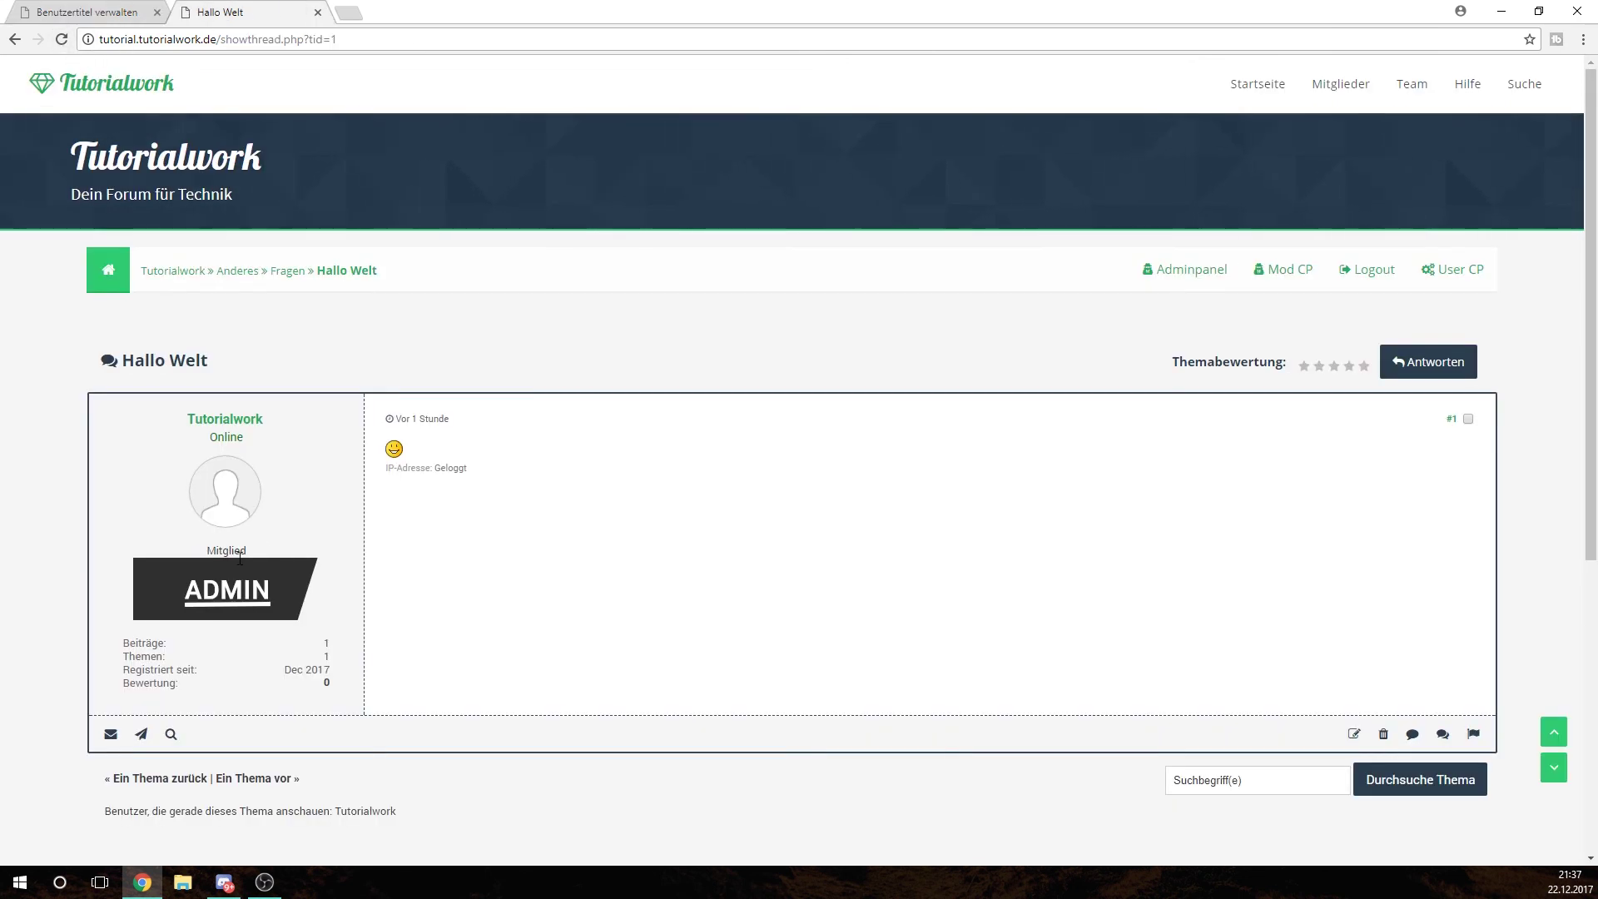